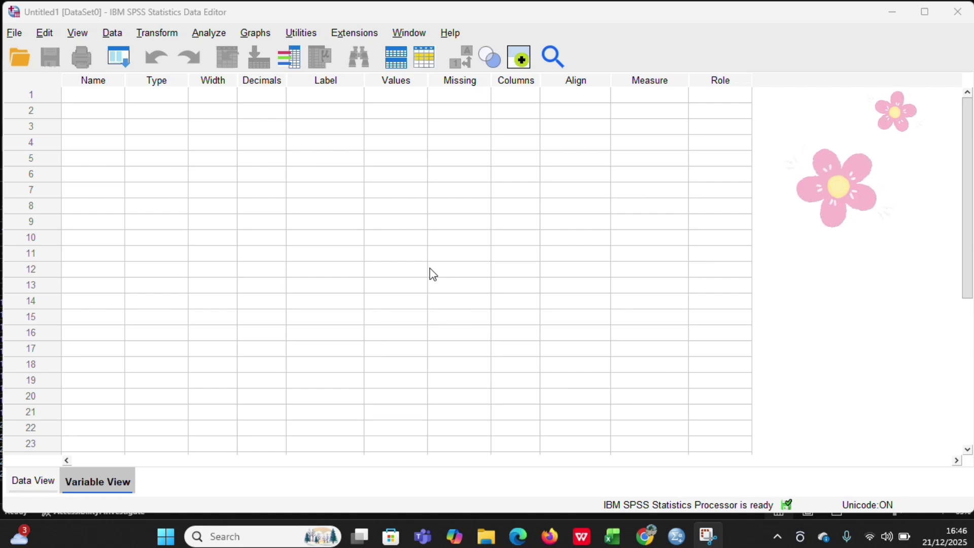
Define two variables in the empty dataset, naming the first Hasil and the second Kelas.
{"action": "left_click", "coordinate": [95, 95]}
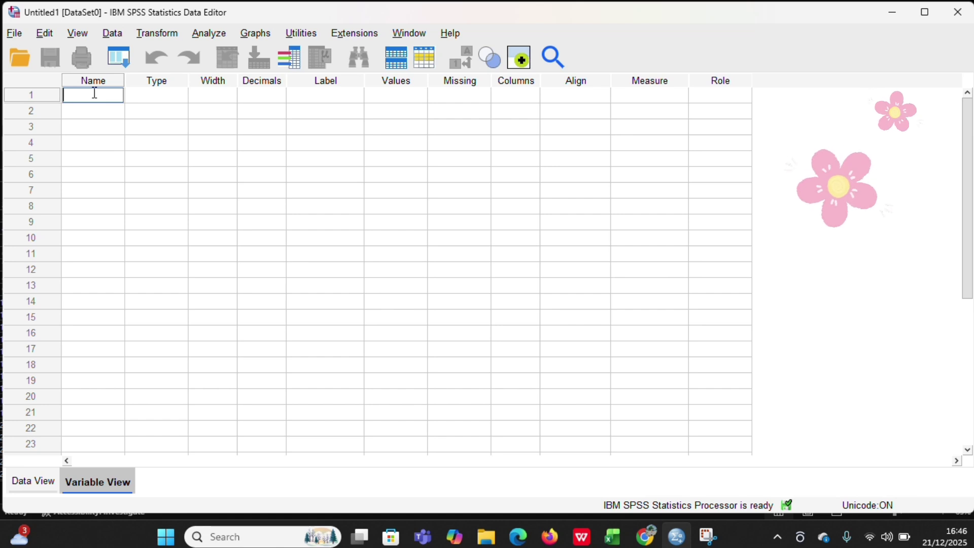
{"action": "type", "text": "Hasil"}
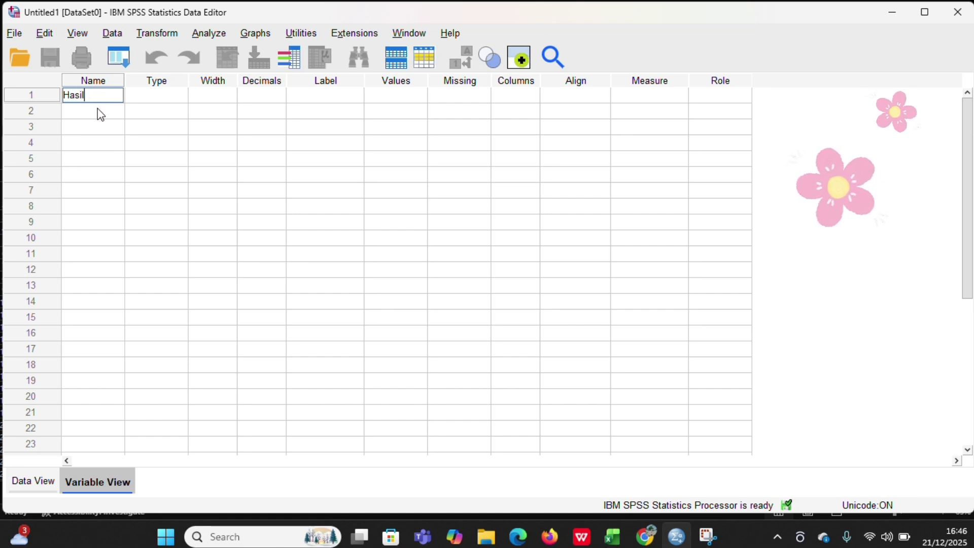
{"action": "left_click", "coordinate": [98, 111]}
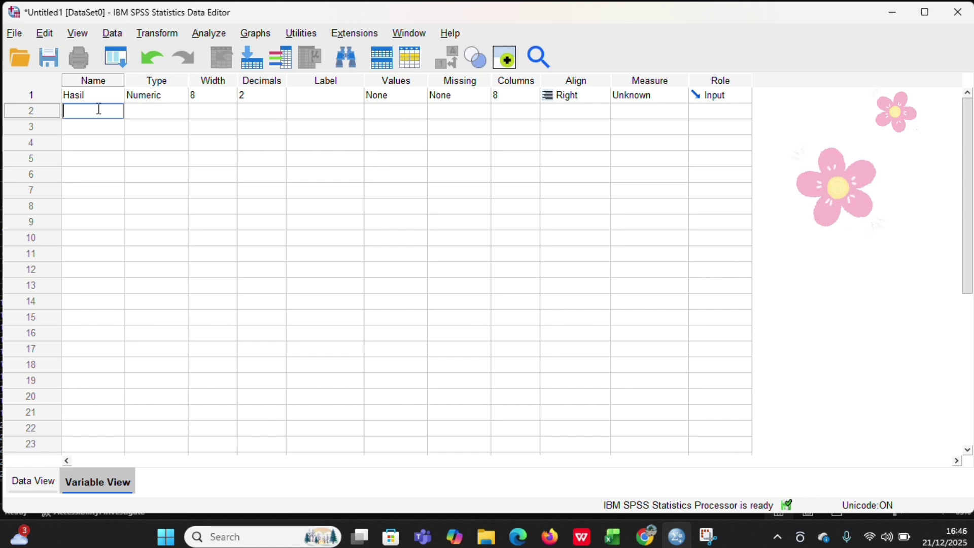
{"action": "type", "text": "Kelas"}
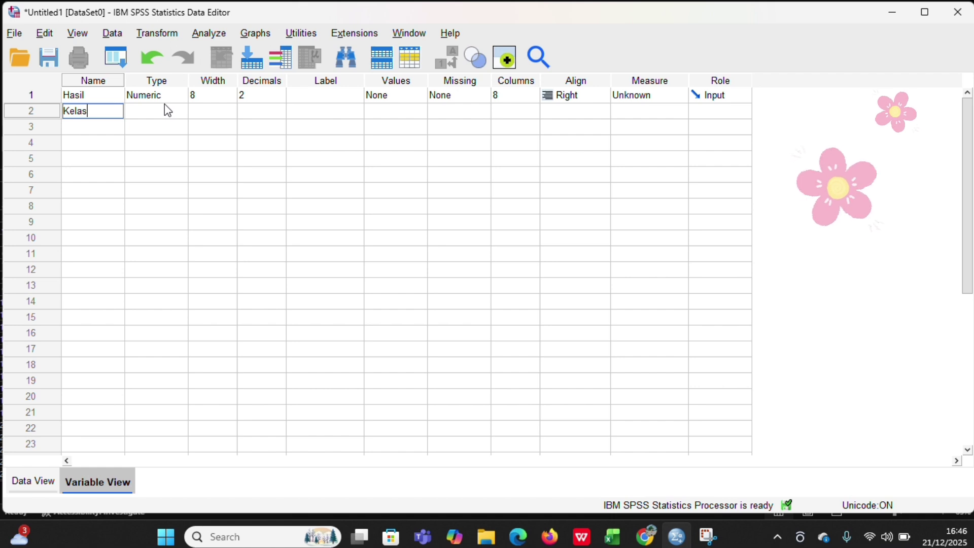
Set the number of decimals to 0 for both the Hasil and Kelas variables.
{"action": "left_click", "coordinate": [265, 94]}
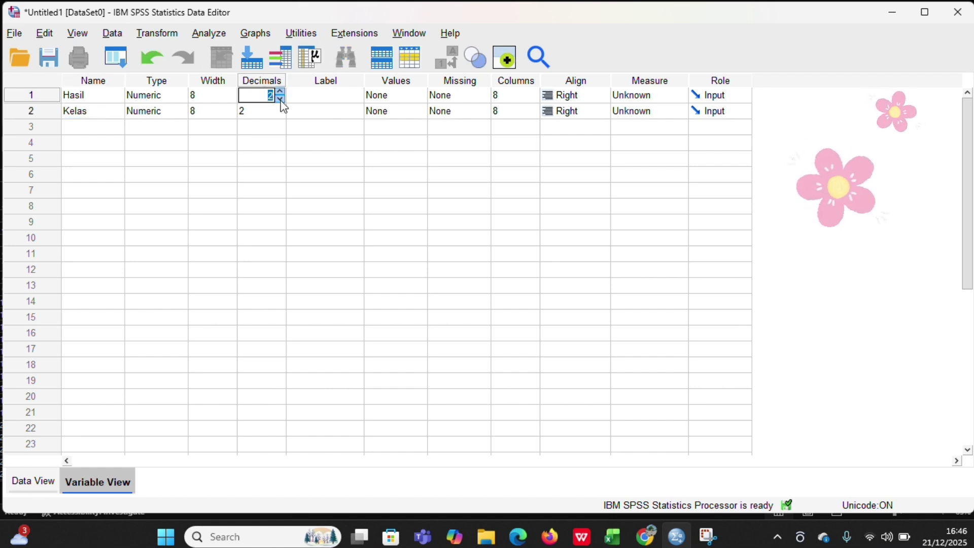
{"action": "left_click", "coordinate": [281, 100]}
{"action": "left_click", "coordinate": [280, 100]}
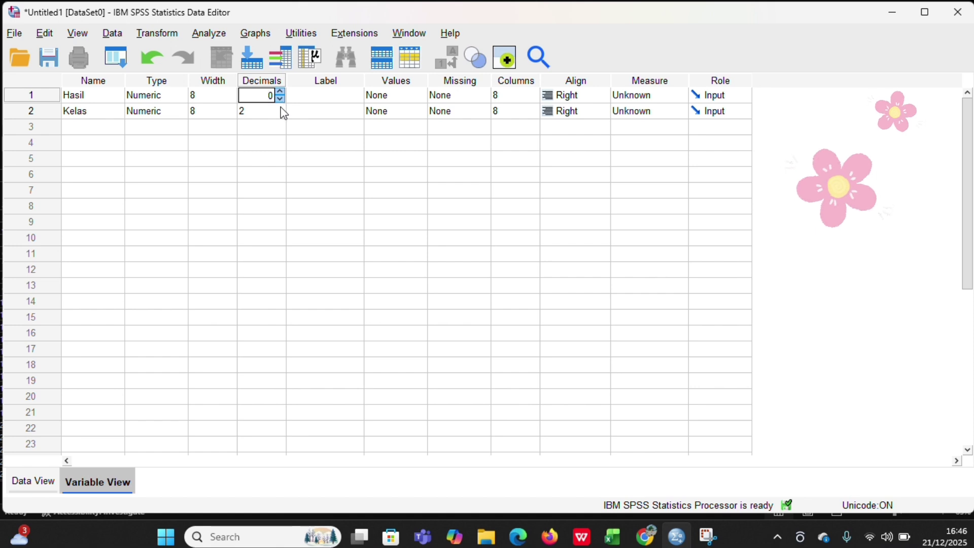
{"action": "left_click", "coordinate": [282, 112]}
{"action": "left_click", "coordinate": [280, 108]}
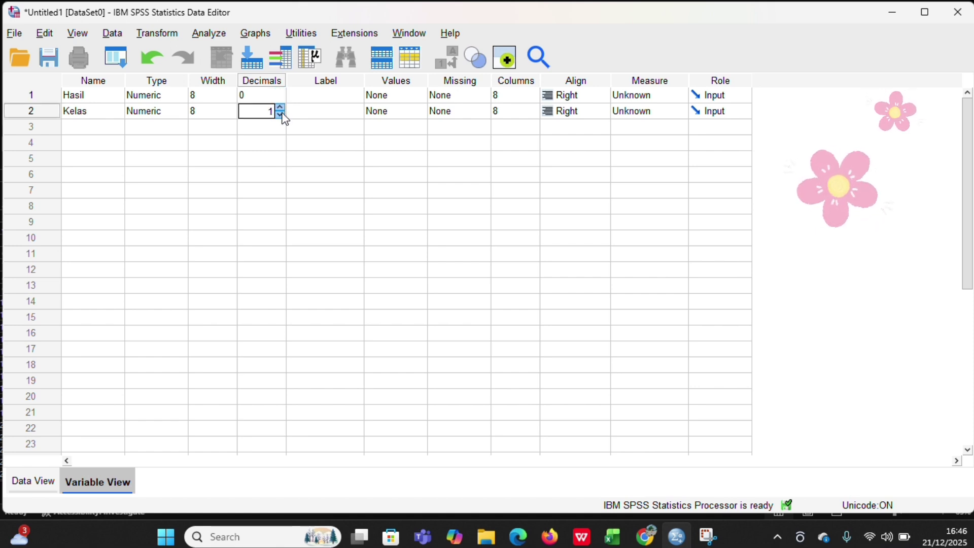
Label the Hasil variable "Hasil Belajar Siswa" and the Kelas variable "Kelas".
{"action": "left_click", "coordinate": [337, 93]}
{"action": "type", "text": "Hasil"}
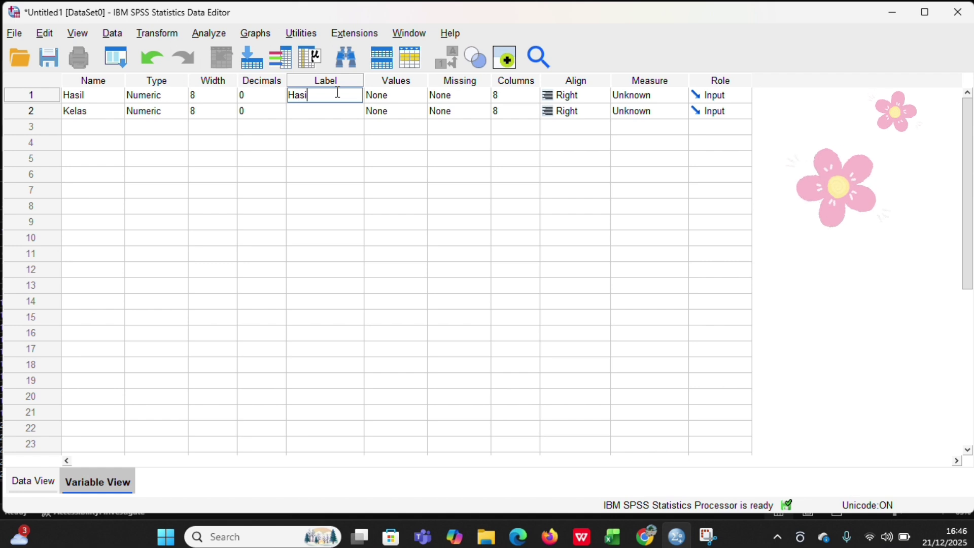
{"action": "type", "text": " B"}
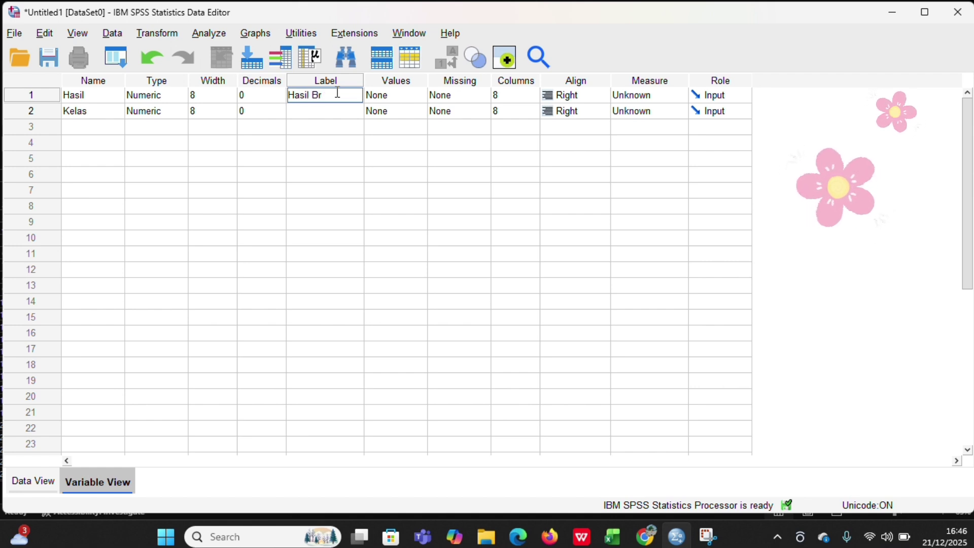
{"action": "type", "text": "elajar"}
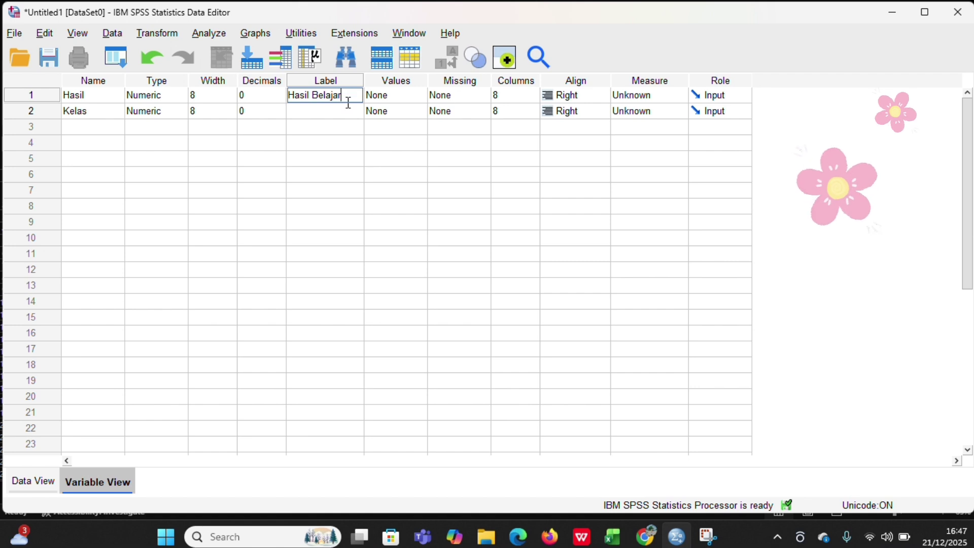
{"action": "type", "text": " Siswa"}
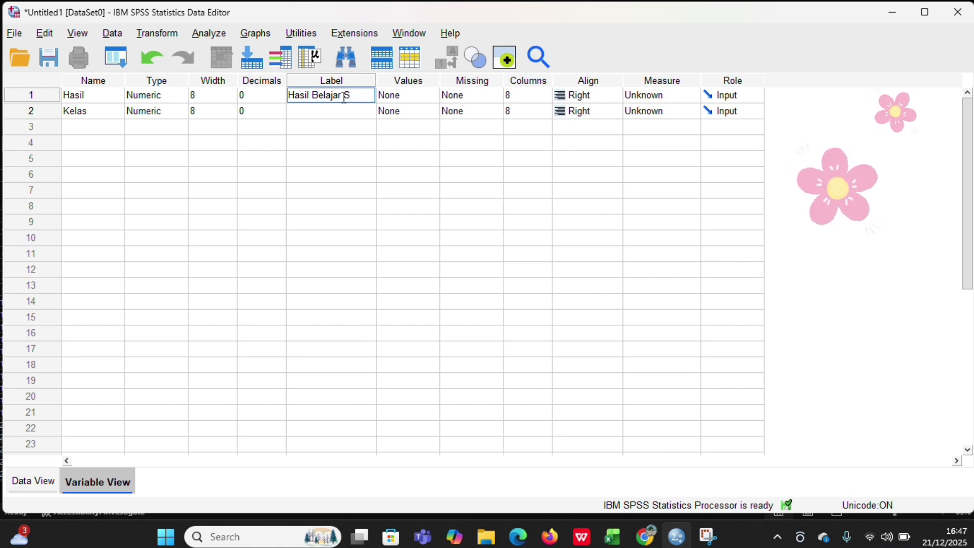
{"action": "left_click", "coordinate": [349, 110]}
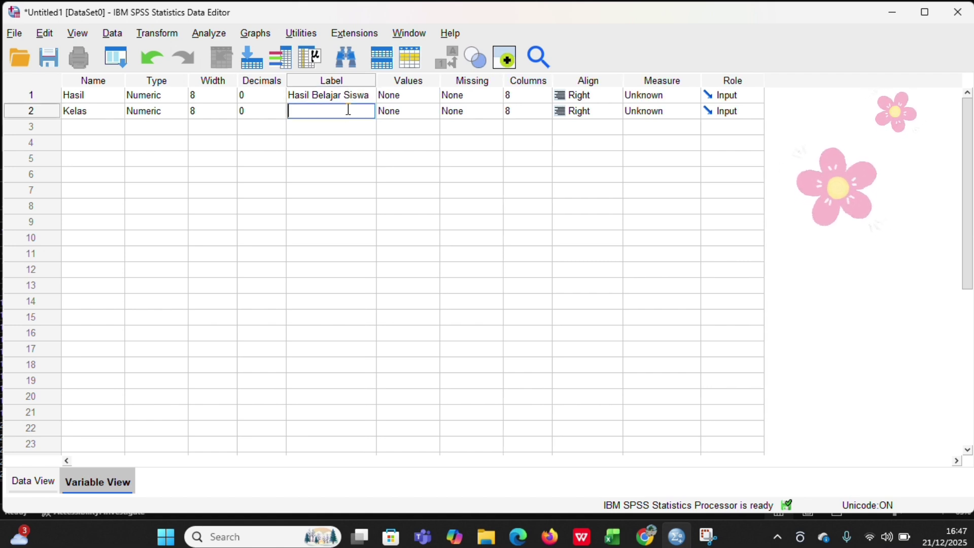
{"action": "type", "text": "K"}
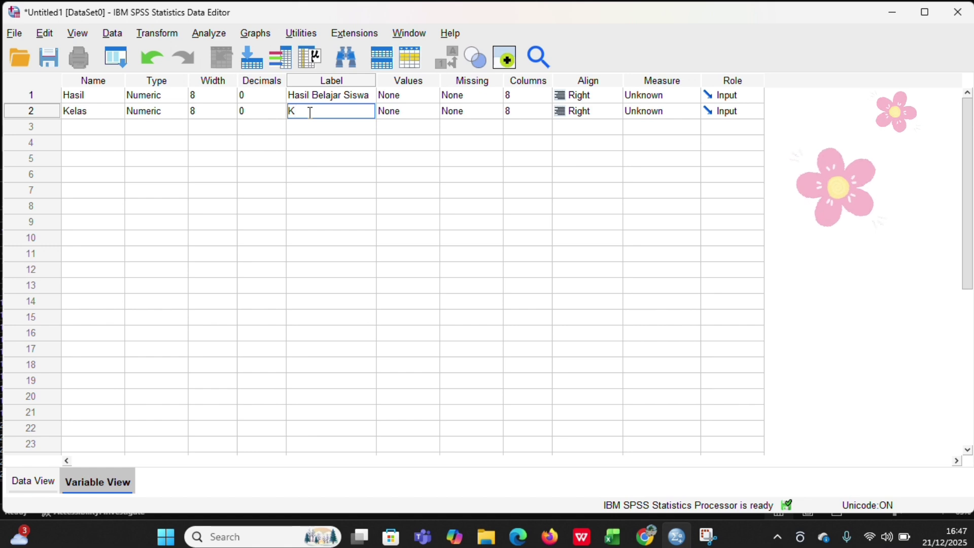
{"action": "type", "text": "elas"}
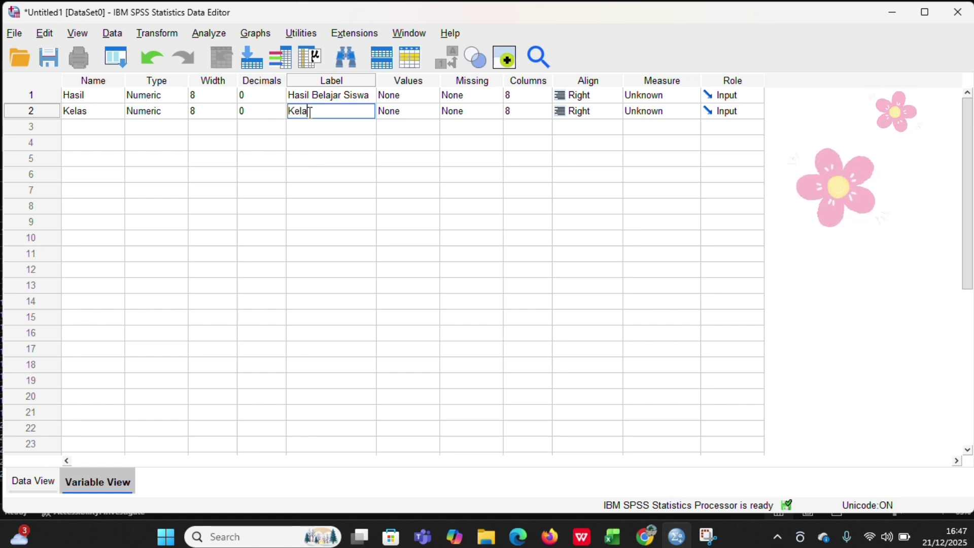
Add a value label to the Kelas variable so that 1 stands for "Post Test Kelas Eksperimen".
{"action": "left_click", "coordinate": [426, 115]}
{"action": "left_click", "coordinate": [426, 112]}
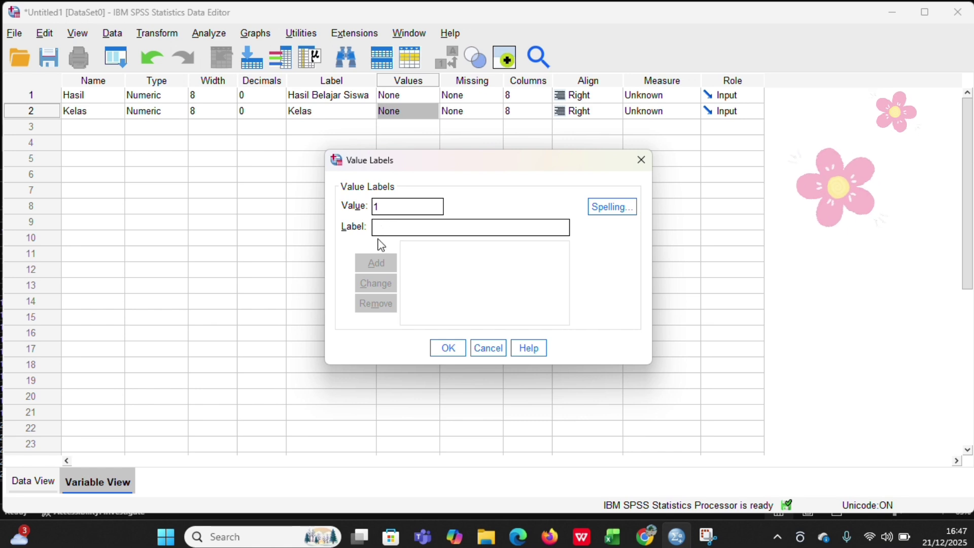
{"action": "left_click", "coordinate": [378, 226]}
{"action": "type", "text": "E"}
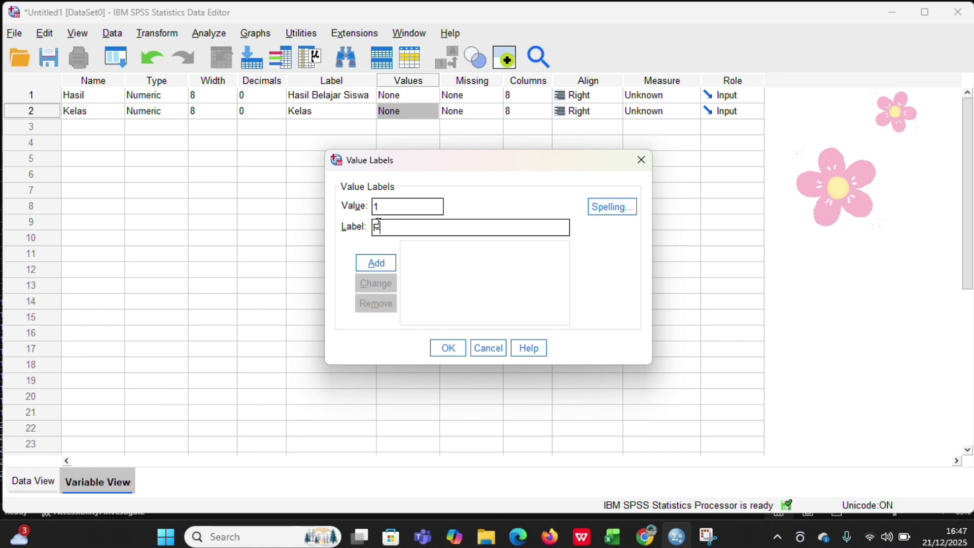
{"action": "type", "text": "ost"}
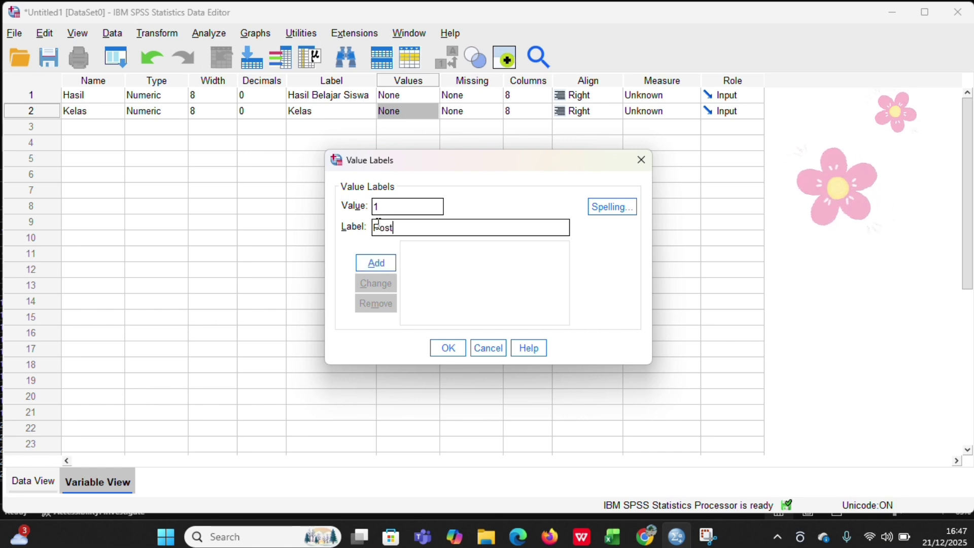
{"action": "type", "text": " test K"}
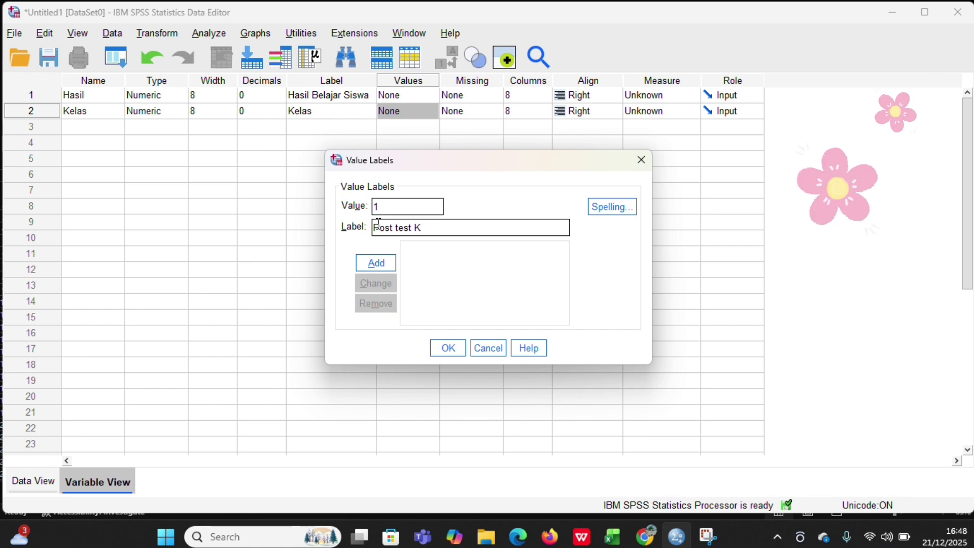
{"action": "type", "text": "elas Ek"}
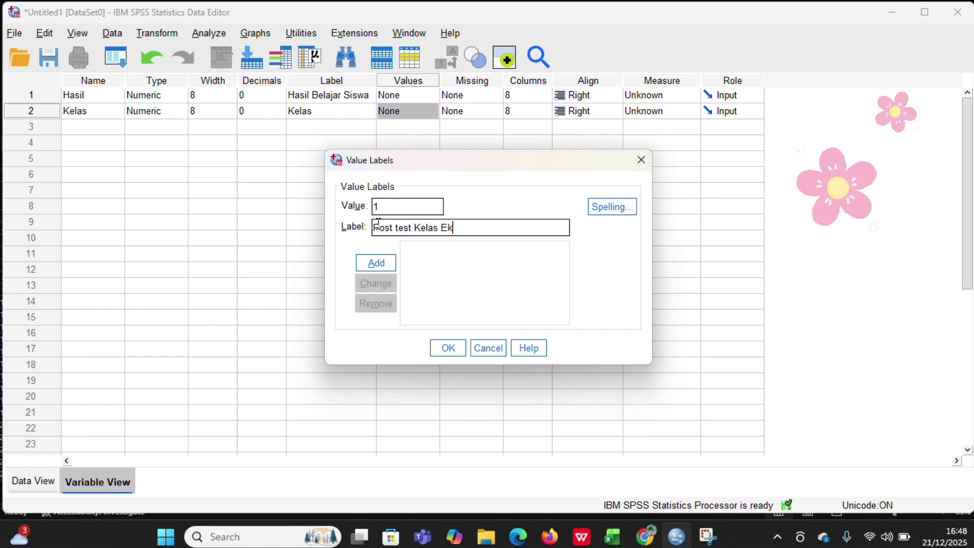
{"action": "type", "text": "sperimen"}
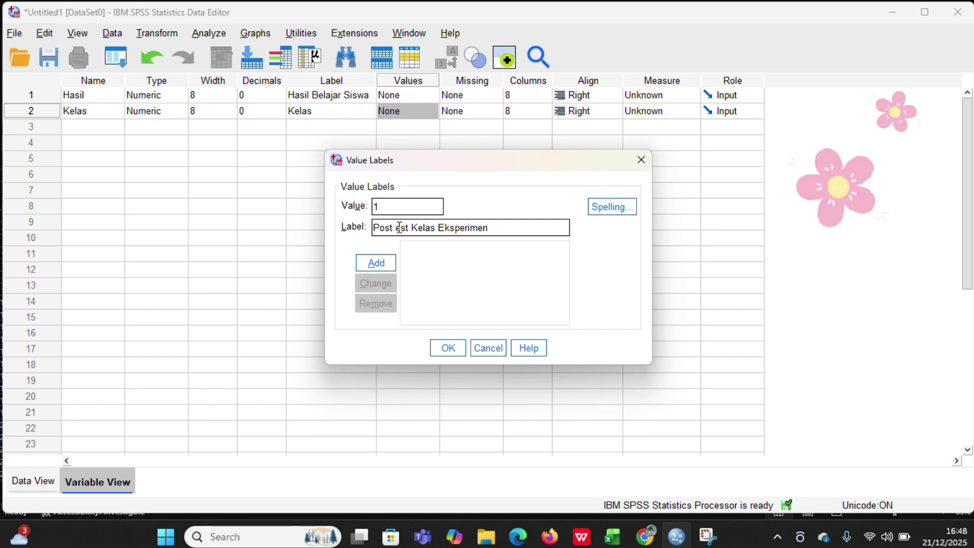
{"action": "left_click", "coordinate": [374, 262]}
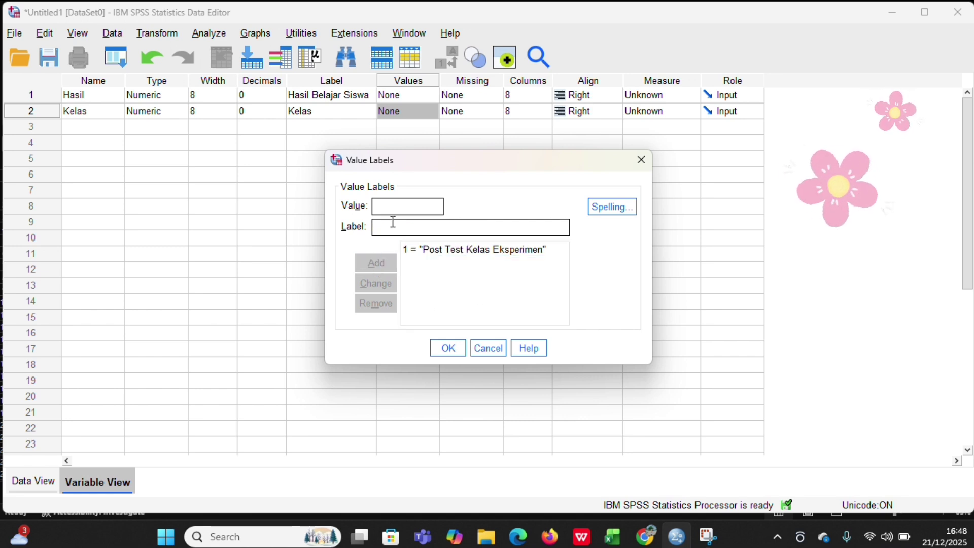
Add the value label 2 = "Post Test Kelas Kontrol" for Kelas and accept the value labels.
{"action": "type", "text": "2"}
{"action": "left_click", "coordinate": [378, 227]}
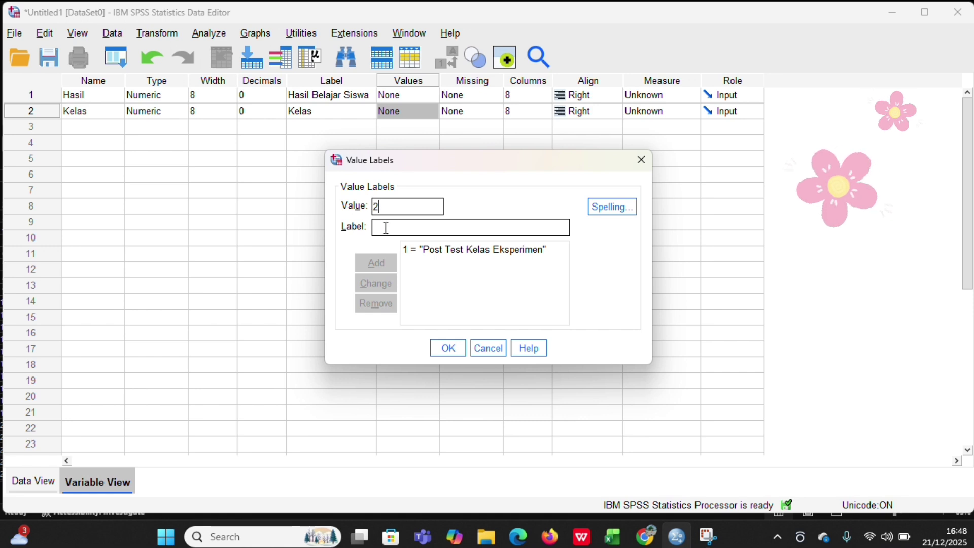
{"action": "type", "text": "Pos"}
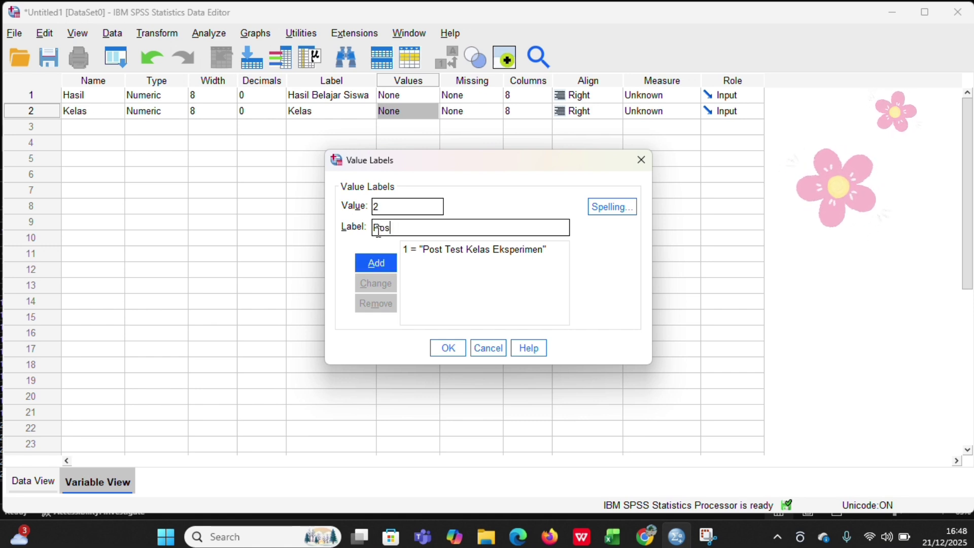
{"action": "type", "text": "t Te"}
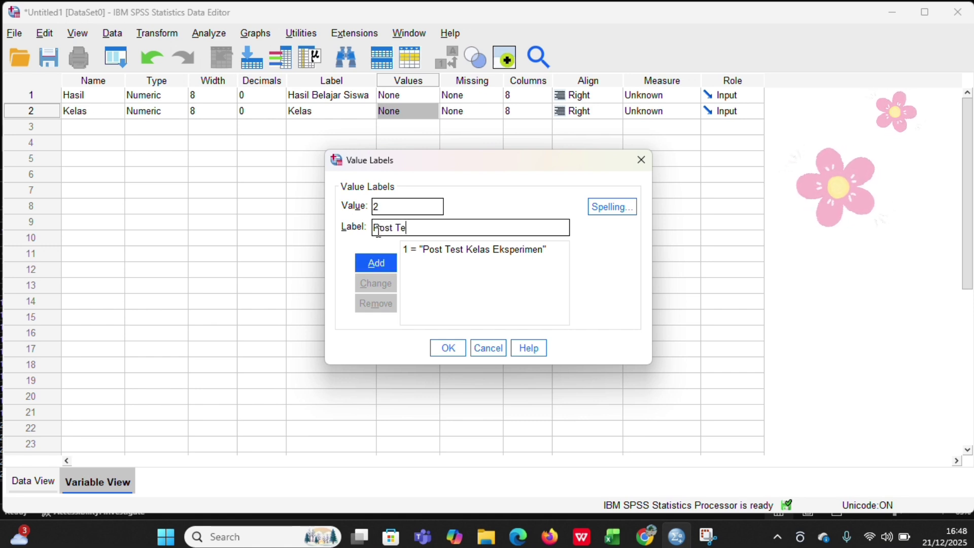
{"action": "type", "text": "st K"}
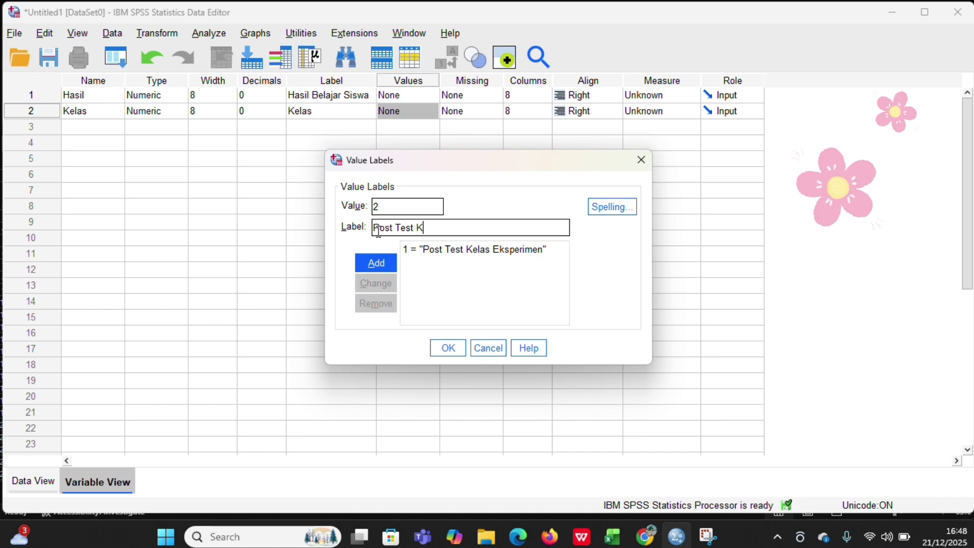
{"action": "type", "text": "elas "}
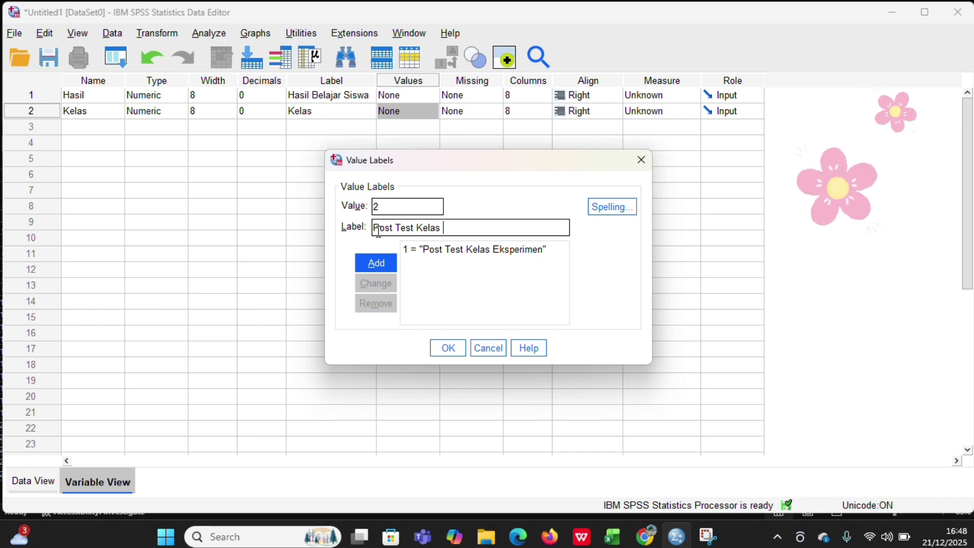
{"action": "type", "text": "Kontrol"}
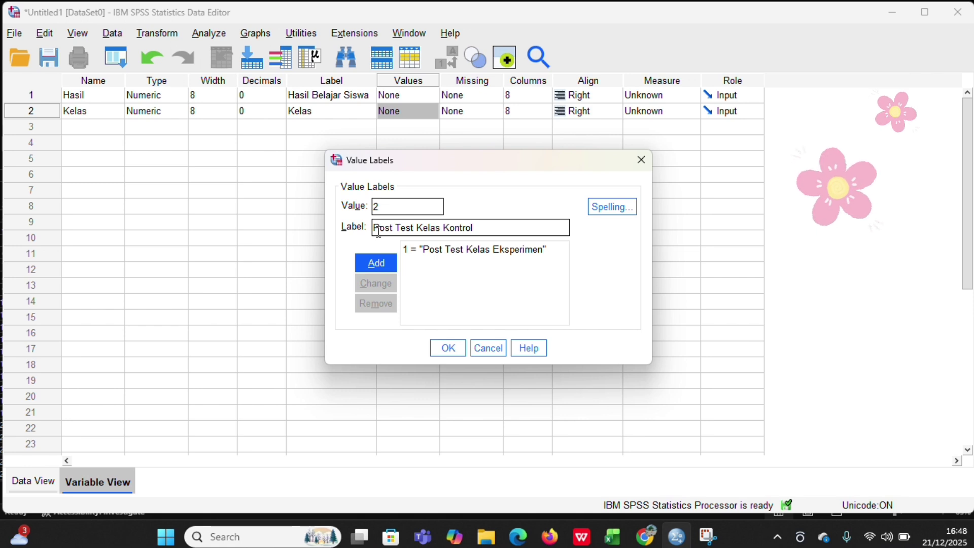
{"action": "left_click", "coordinate": [380, 262]}
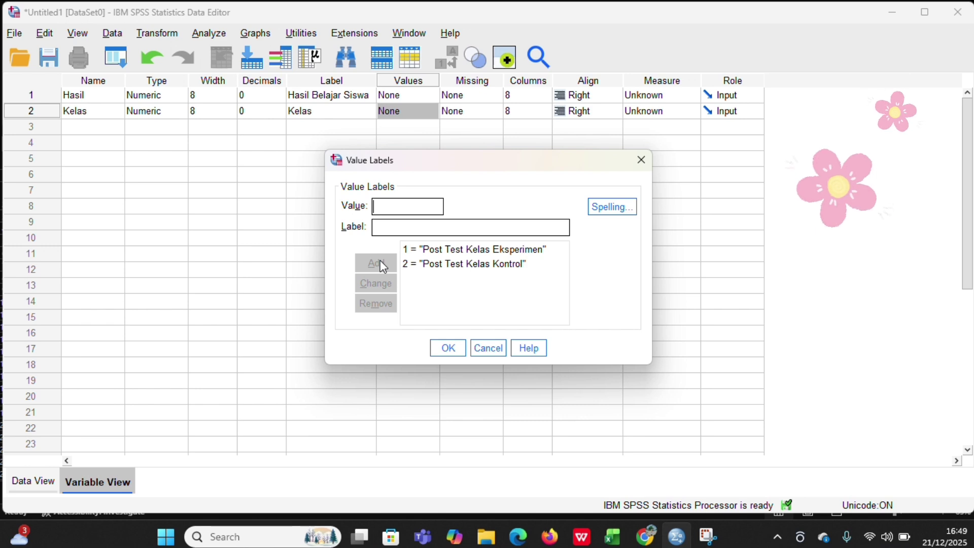
{"action": "left_click", "coordinate": [448, 348]}
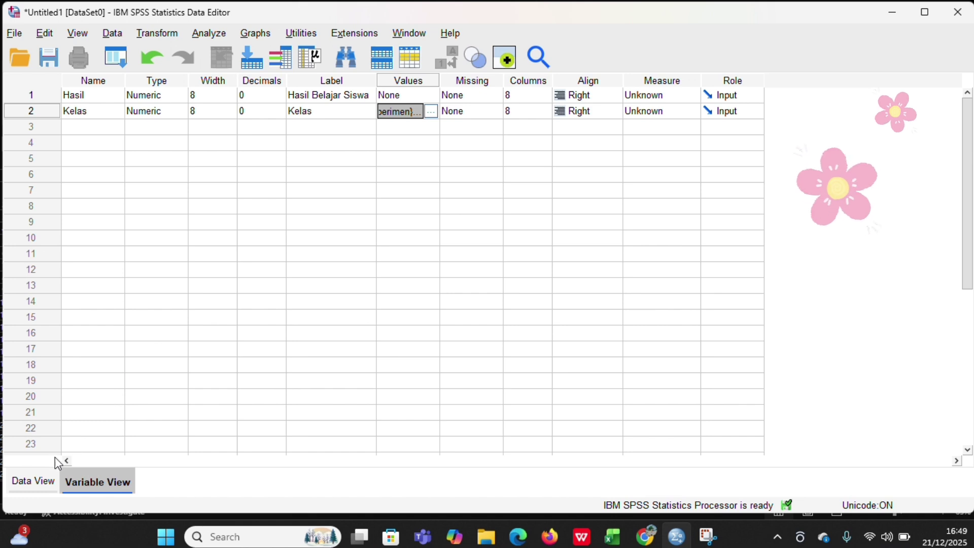
Show the dataset's data grid, and switch to the Book1 workbook in Excel to examine the combined Skor and Kode columns for both classes.
{"action": "left_click", "coordinate": [37, 479]}
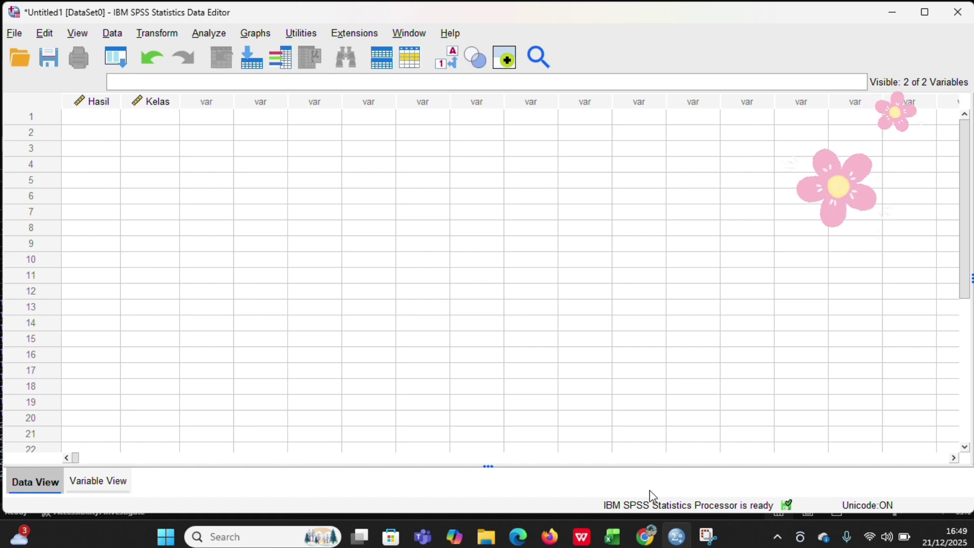
{"action": "mouse_move", "coordinate": [612, 536]}
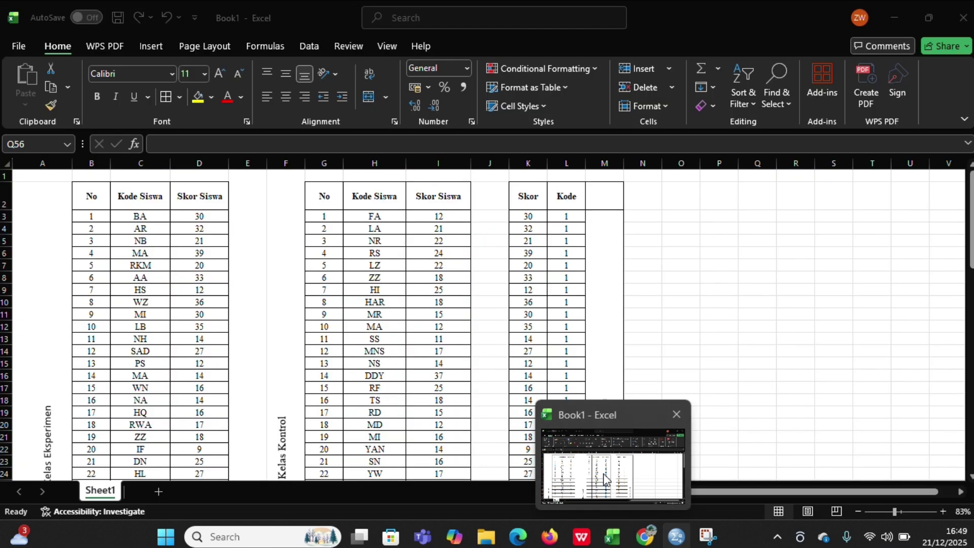
{"action": "left_click", "coordinate": [603, 473]}
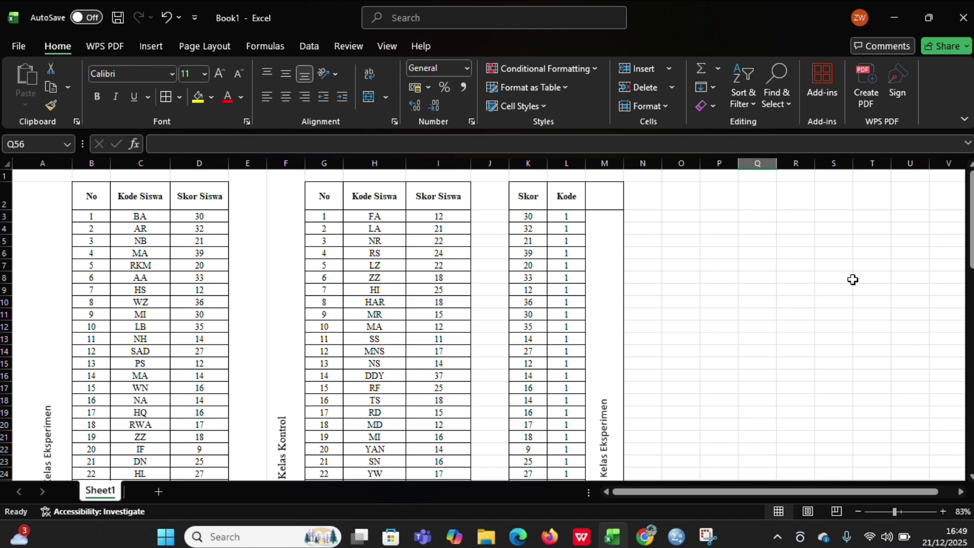
{"action": "left_click_drag", "start_coordinate": [971, 247], "coordinate": [968, 455]}
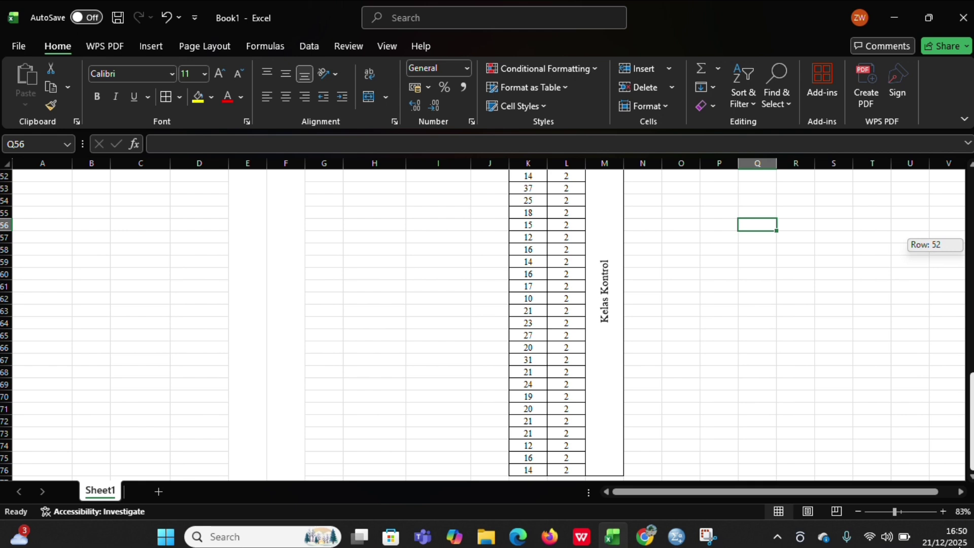
{"action": "left_click_drag", "start_coordinate": [964, 525], "coordinate": [963, 510]}
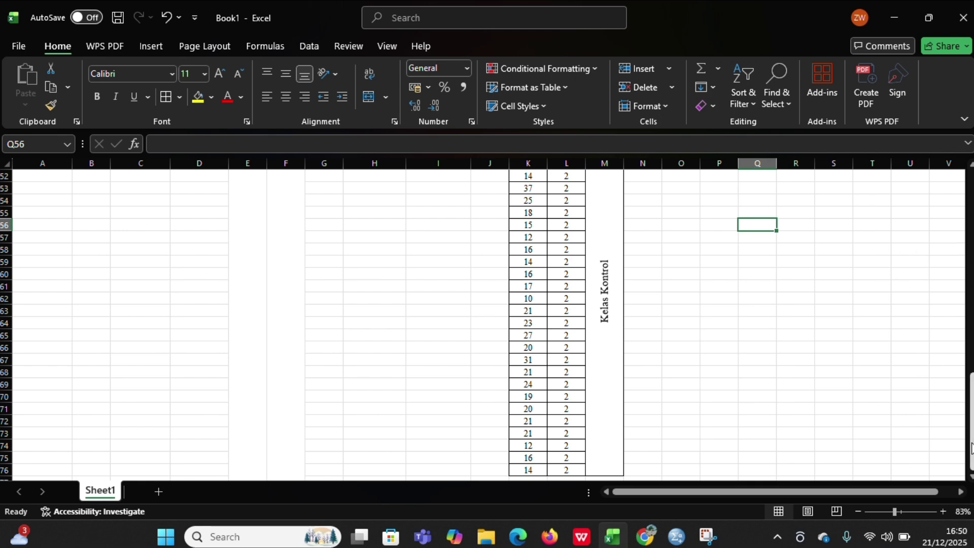
{"action": "left_click_drag", "start_coordinate": [971, 448], "coordinate": [943, 227]}
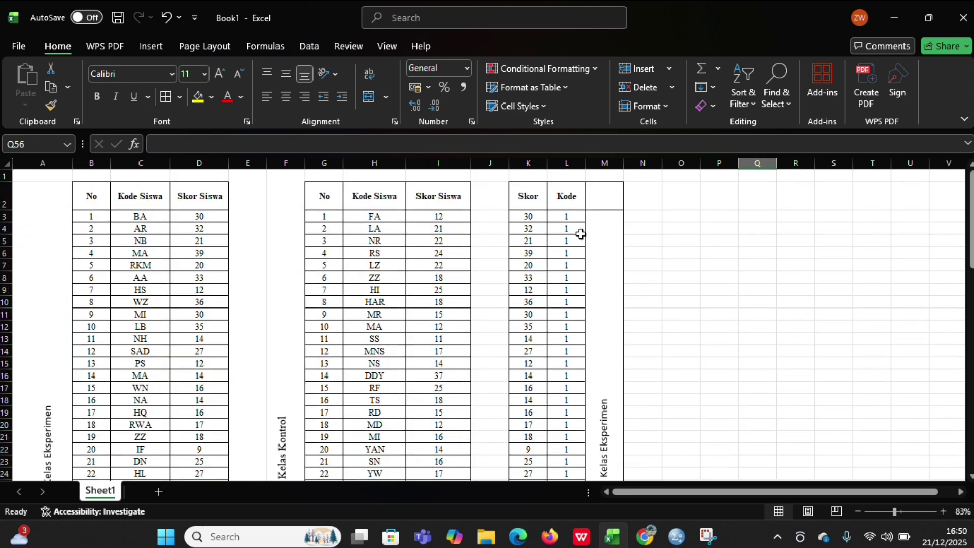
Copy all Skor and Kode values of both classes, cells K3:L76, without the header row.
{"action": "left_click", "coordinate": [534, 219]}
{"action": "left_click_drag", "start_coordinate": [535, 219], "coordinate": [552, 386]}
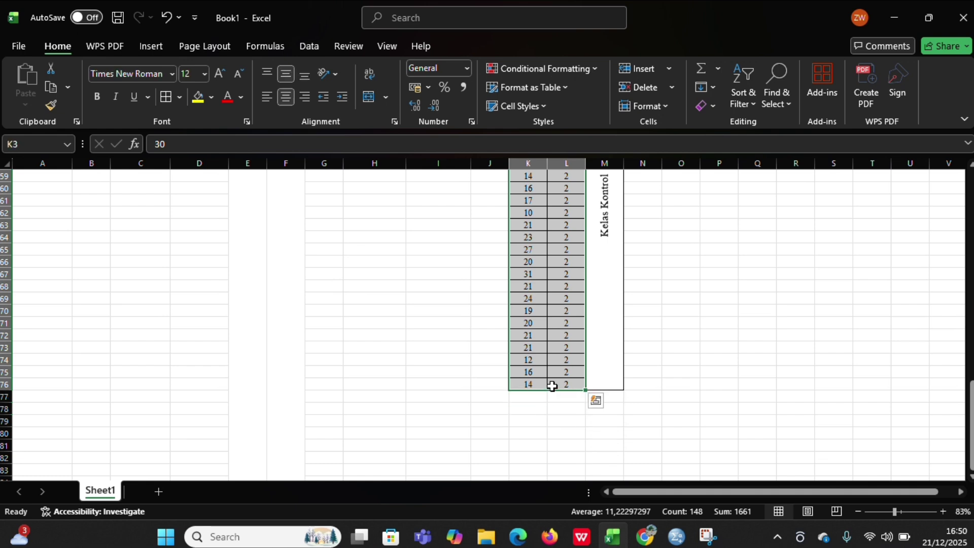
{"action": "key", "text": "ctrl+c"}
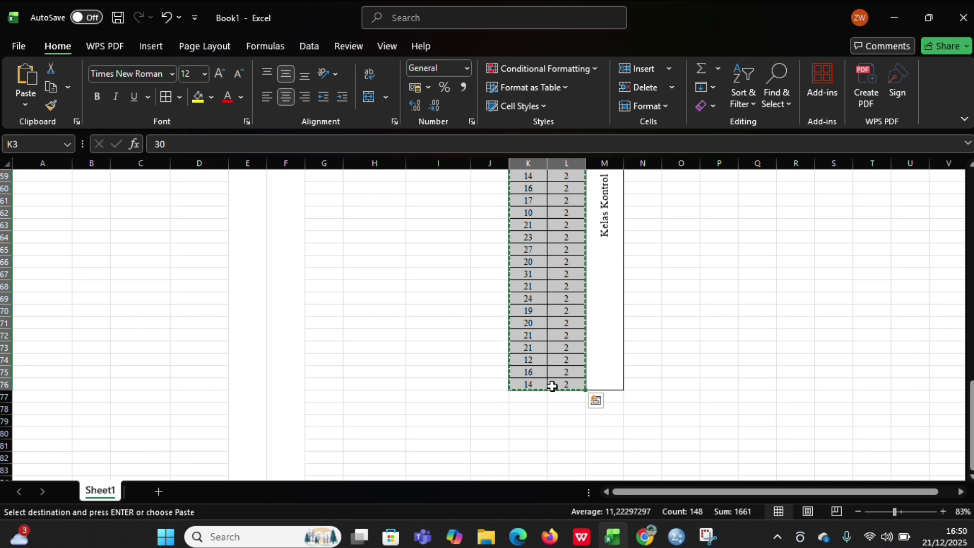
{"action": "scroll", "coordinate": [559, 299], "scroll_direction": "up", "scroll_amount": 3}
{"action": "scroll", "coordinate": [559, 299], "scroll_direction": "up", "scroll_amount": 11}
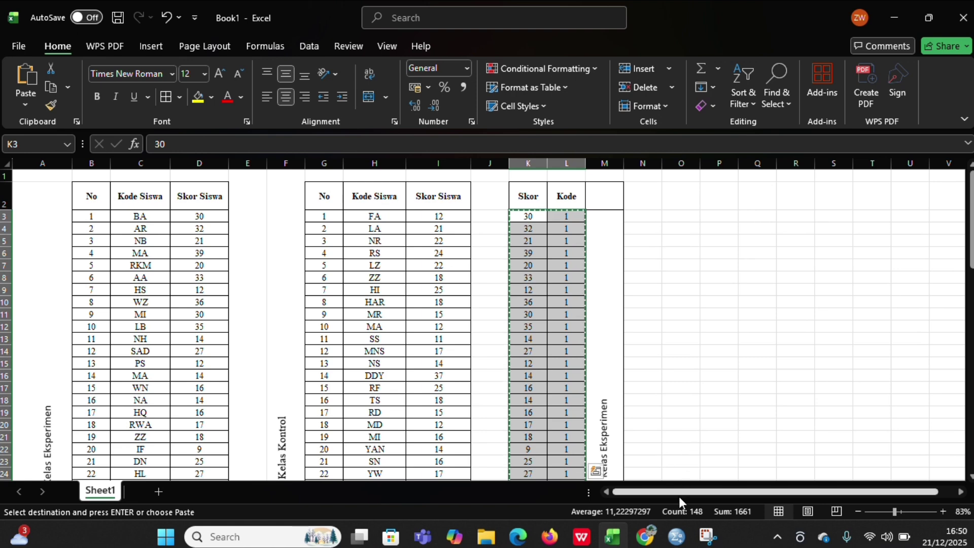
Switch to the SPSS Data Editor, paste the copied scores and codes from row 1 of Hasil, and check the pasted rows.
{"action": "left_click", "coordinate": [663, 460]}
{"action": "left_click", "coordinate": [662, 458]}
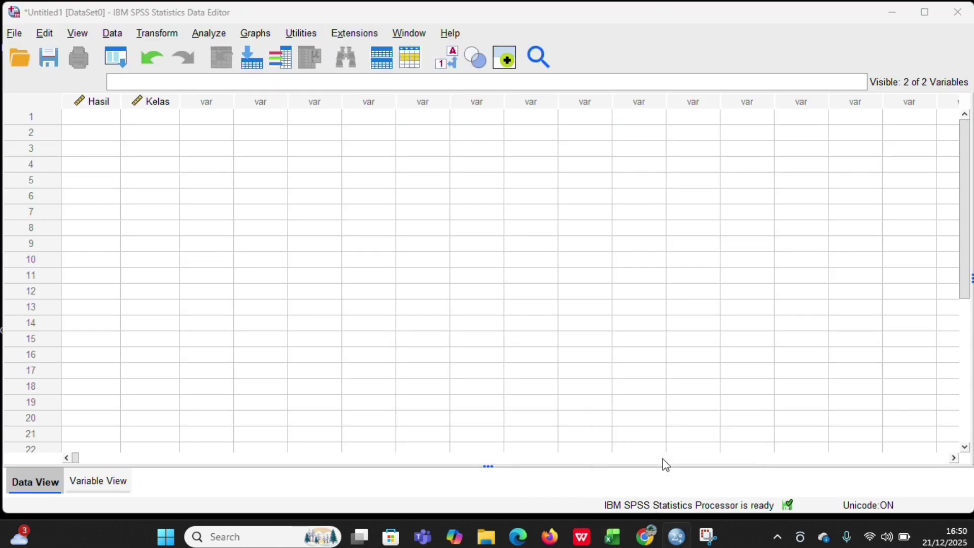
{"action": "left_click", "coordinate": [104, 125]}
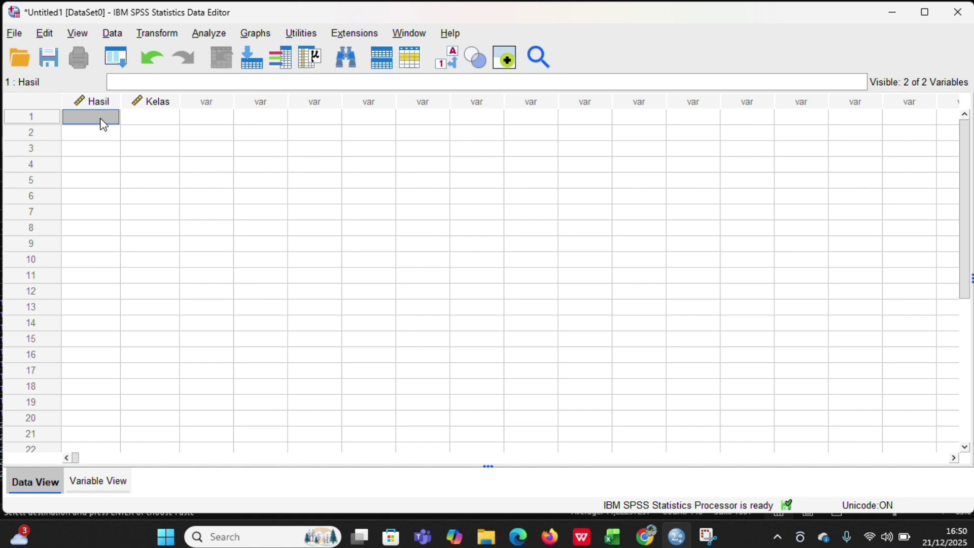
{"action": "key", "text": "ctrl+v"}
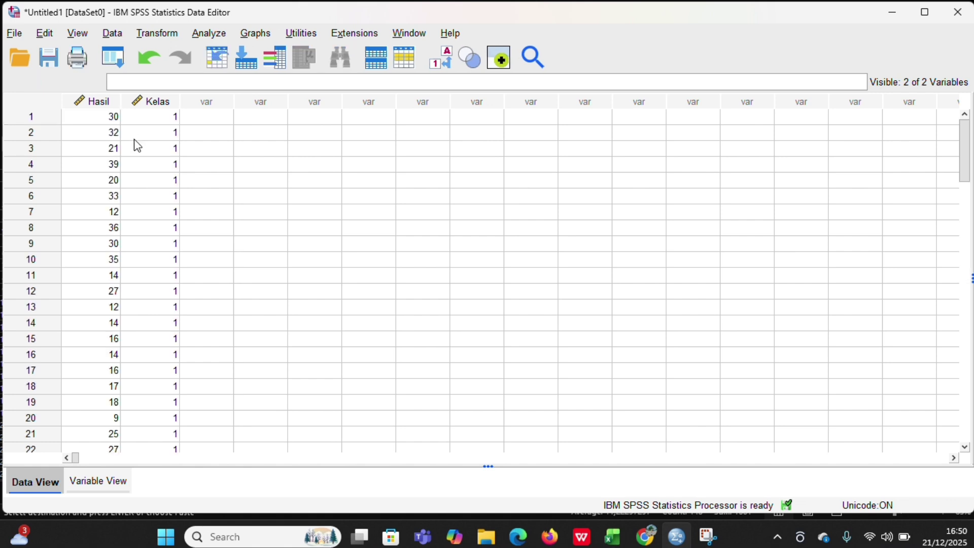
{"action": "scroll", "coordinate": [149, 208], "scroll_direction": "down", "scroll_amount": 19}
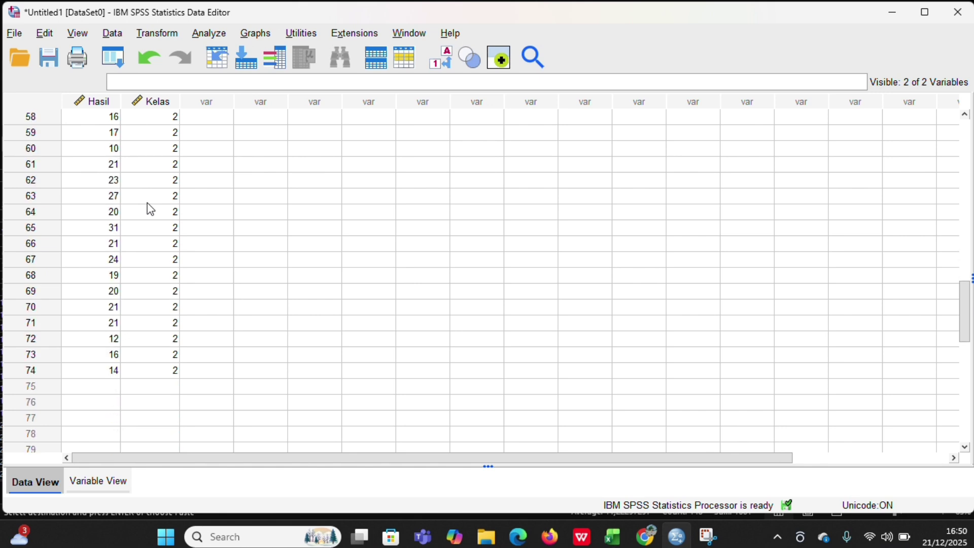
{"action": "scroll", "coordinate": [150, 208], "scroll_direction": "down", "scroll_amount": 2}
{"action": "scroll", "coordinate": [151, 209], "scroll_direction": "up", "scroll_amount": 20}
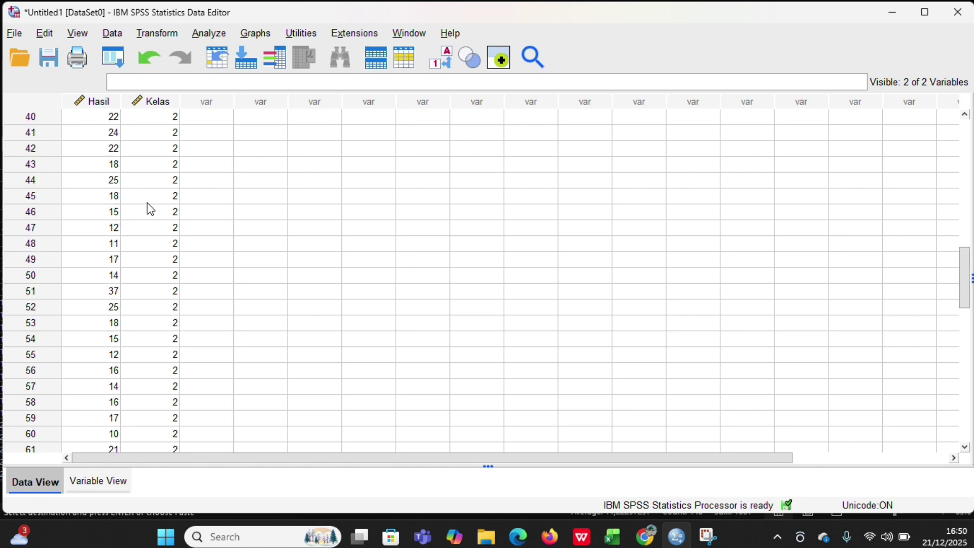
{"action": "scroll", "coordinate": [150, 209], "scroll_direction": "up", "scroll_amount": 1}
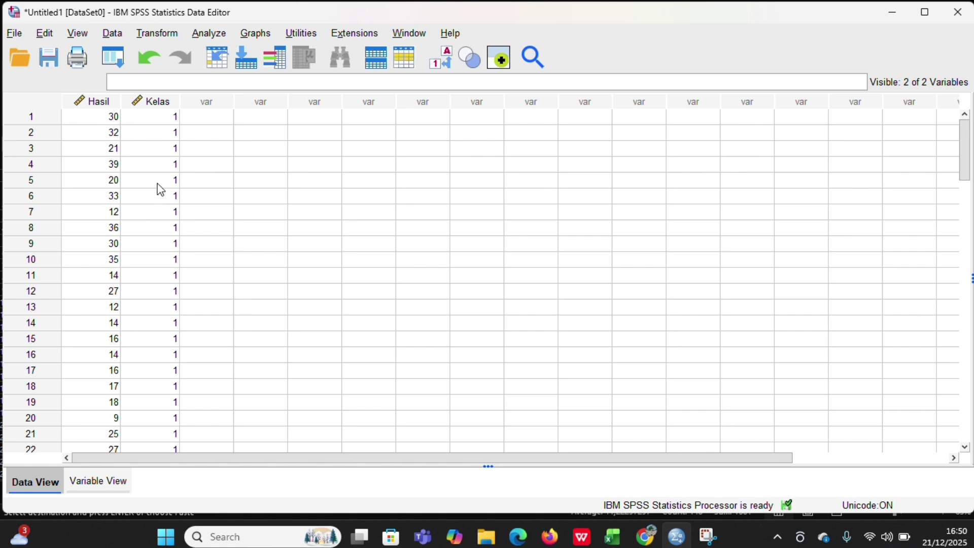
Set up an Explore analysis with Hasil Belajar Siswa as the dependent variable and Kelas as the factor.
{"action": "left_click", "coordinate": [219, 34]}
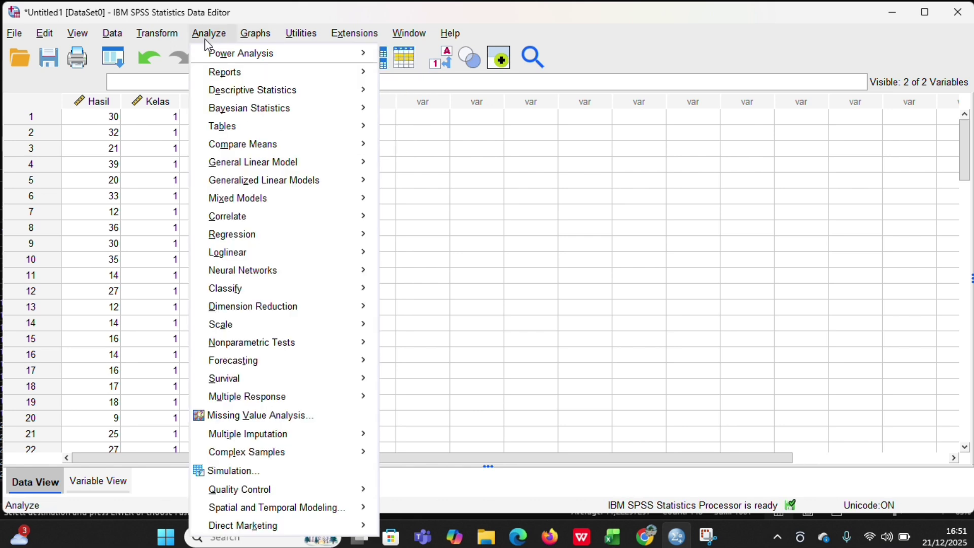
{"action": "mouse_move", "coordinate": [222, 95]}
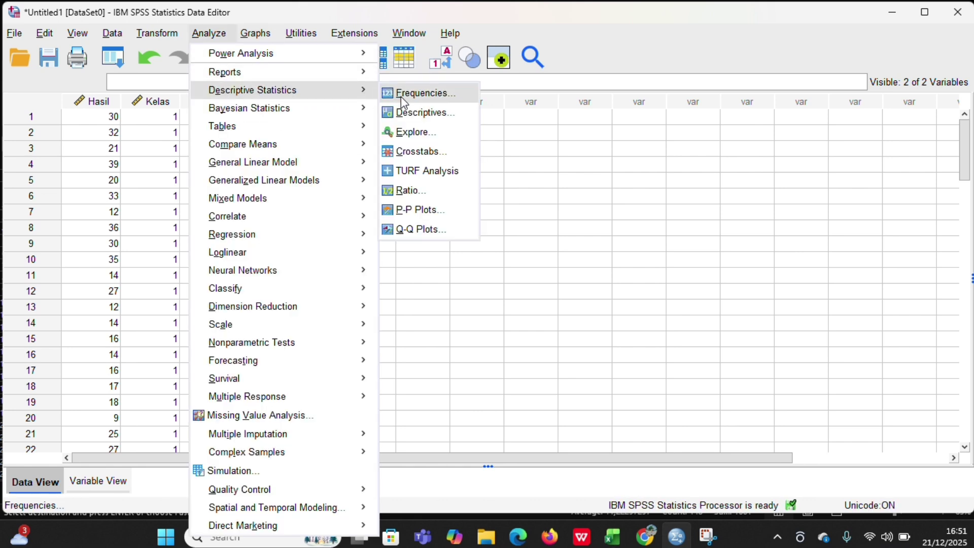
{"action": "left_click", "coordinate": [419, 135]}
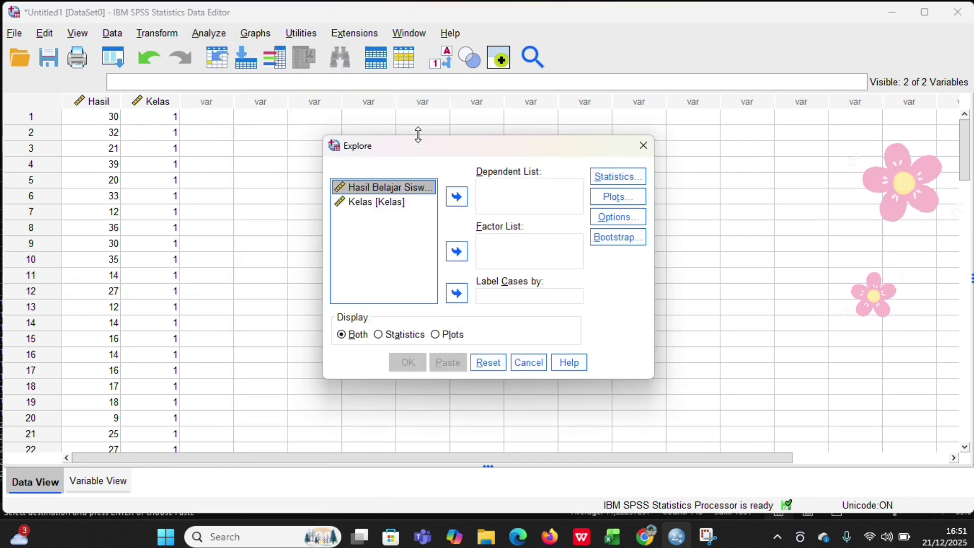
{"action": "left_click", "coordinate": [456, 198]}
{"action": "left_click", "coordinate": [410, 188]}
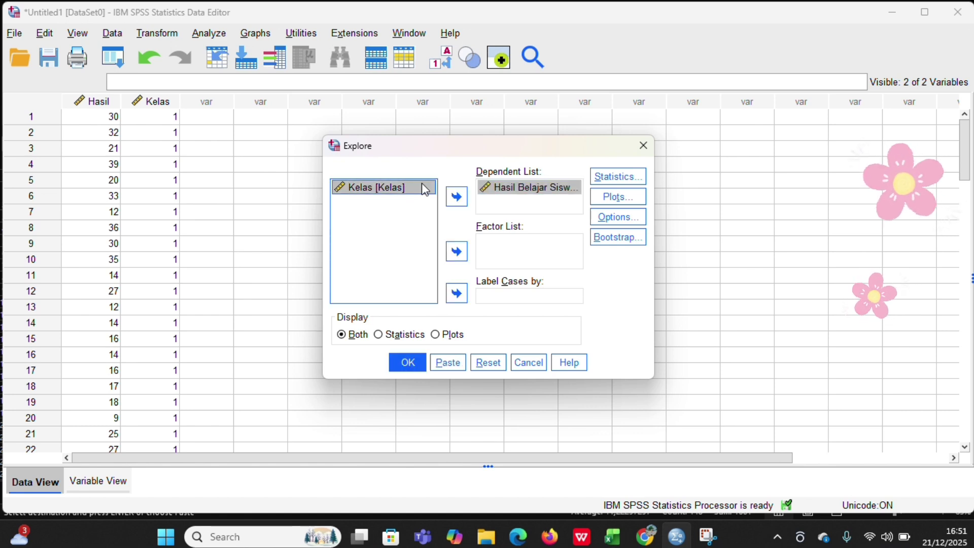
{"action": "left_click", "coordinate": [460, 253]}
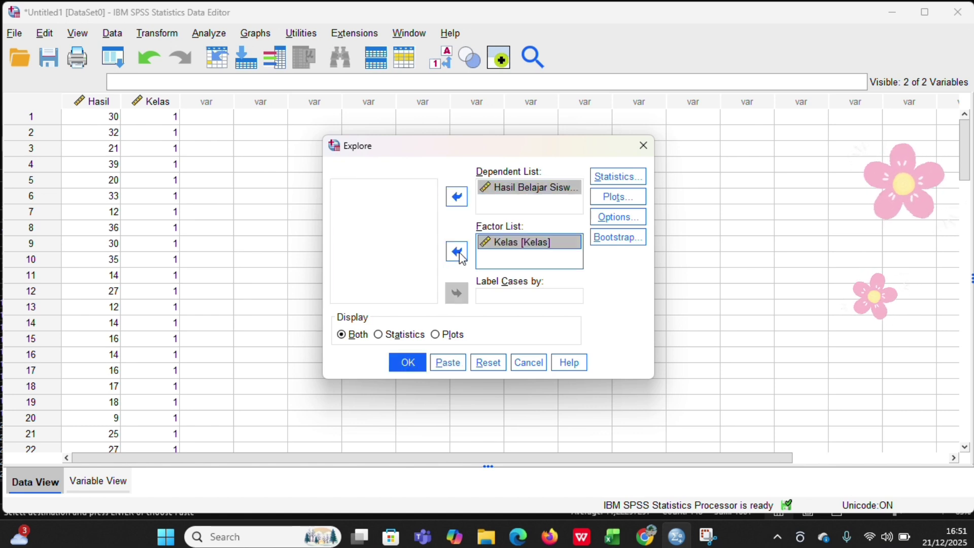
Include normality plots with tests in the Explore analysis and run it.
{"action": "left_click", "coordinate": [621, 204]}
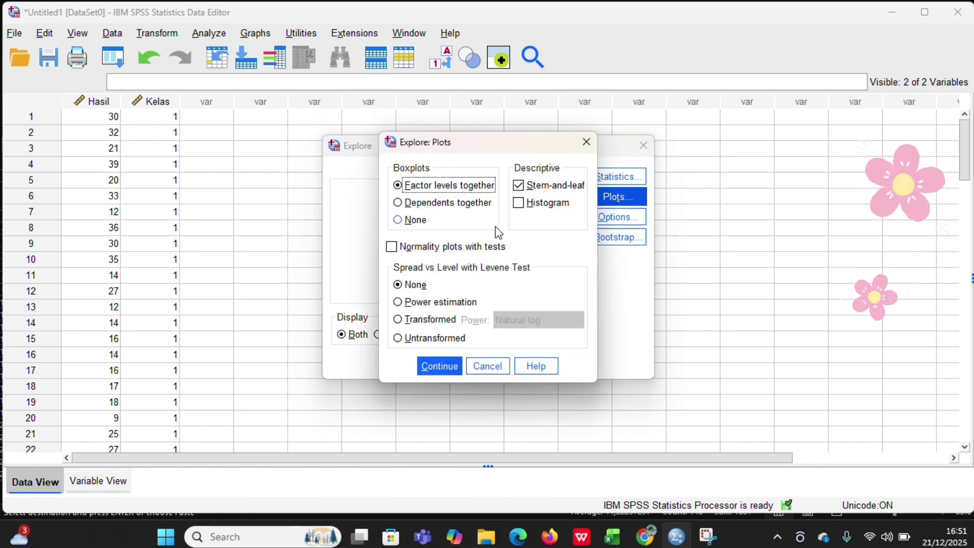
{"action": "left_click", "coordinate": [391, 247]}
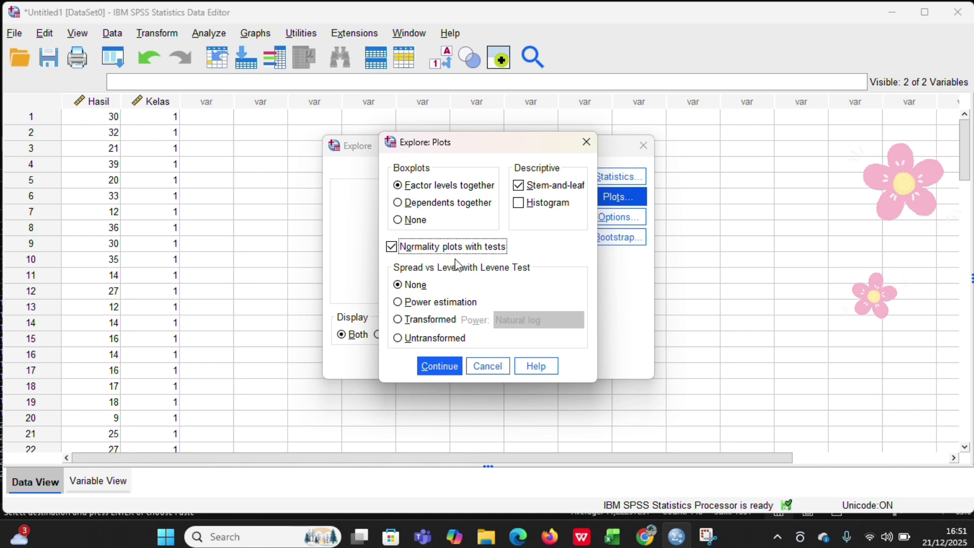
{"action": "left_click", "coordinate": [439, 366]}
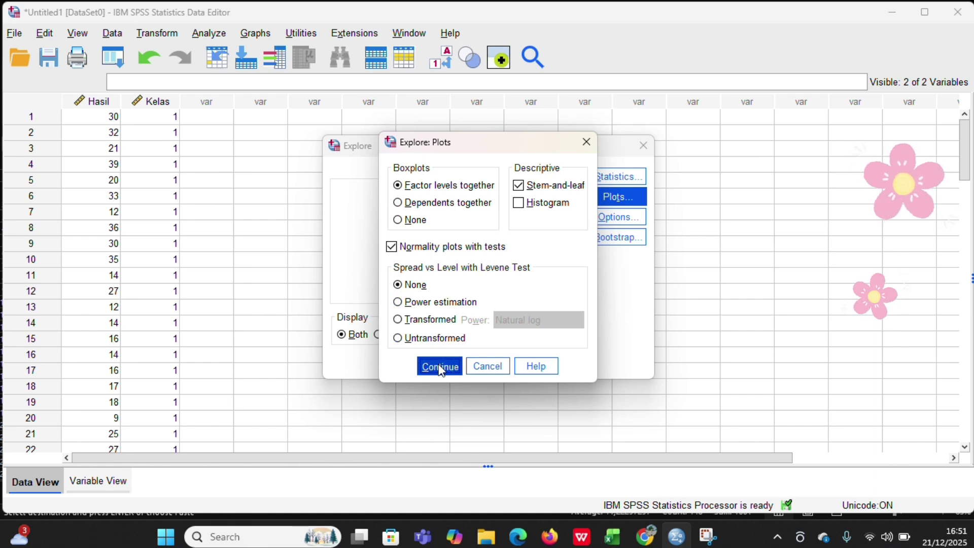
{"action": "left_click", "coordinate": [411, 363]}
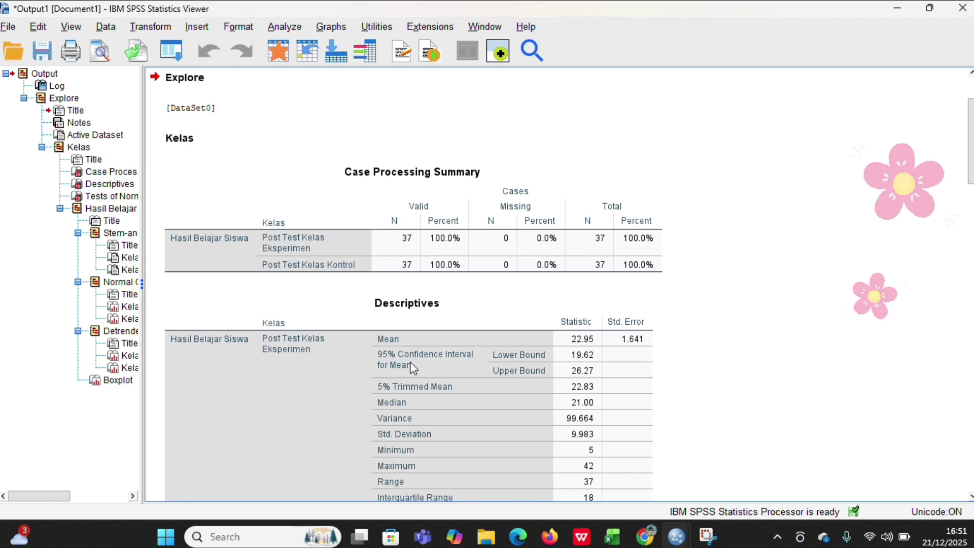
Examine the Explore output, especially the Descriptives table and the Kolmogorov-Smirnov and Shapiro-Wilk significance values in Tests of Normality.
{"action": "scroll", "coordinate": [496, 285], "scroll_direction": "down", "scroll_amount": 2}
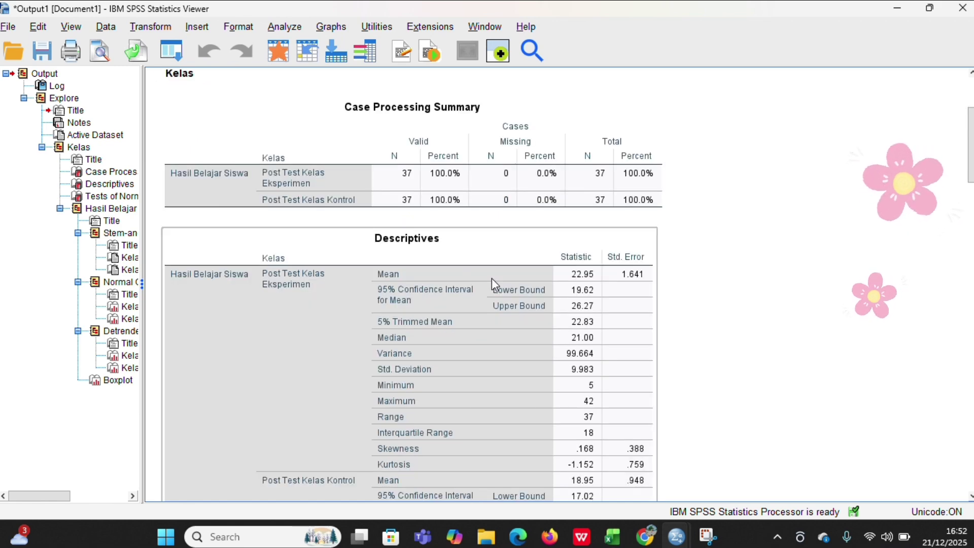
{"action": "scroll", "coordinate": [705, 254], "scroll_direction": "down", "scroll_amount": 2}
{"action": "scroll", "coordinate": [712, 267], "scroll_direction": "down", "scroll_amount": 5}
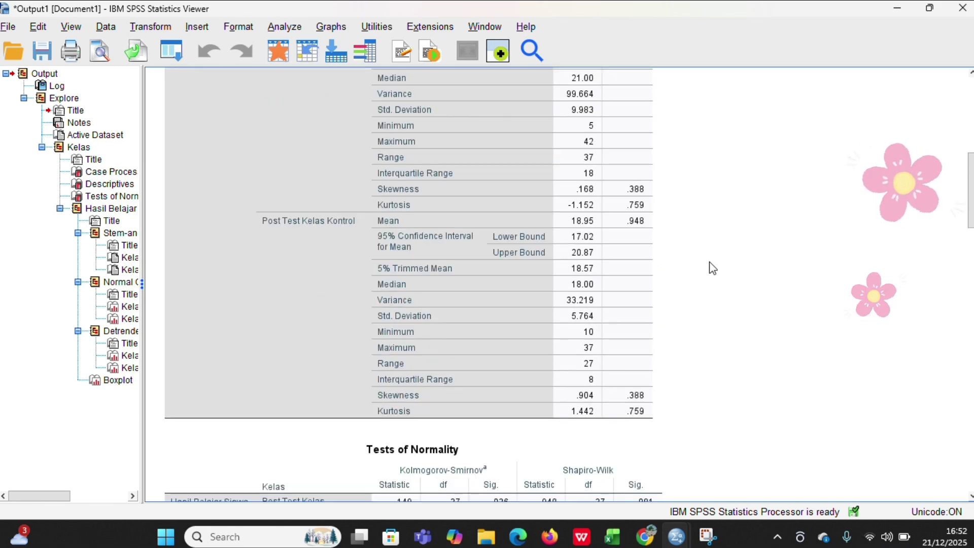
{"action": "scroll", "coordinate": [712, 267], "scroll_direction": "down", "scroll_amount": 2}
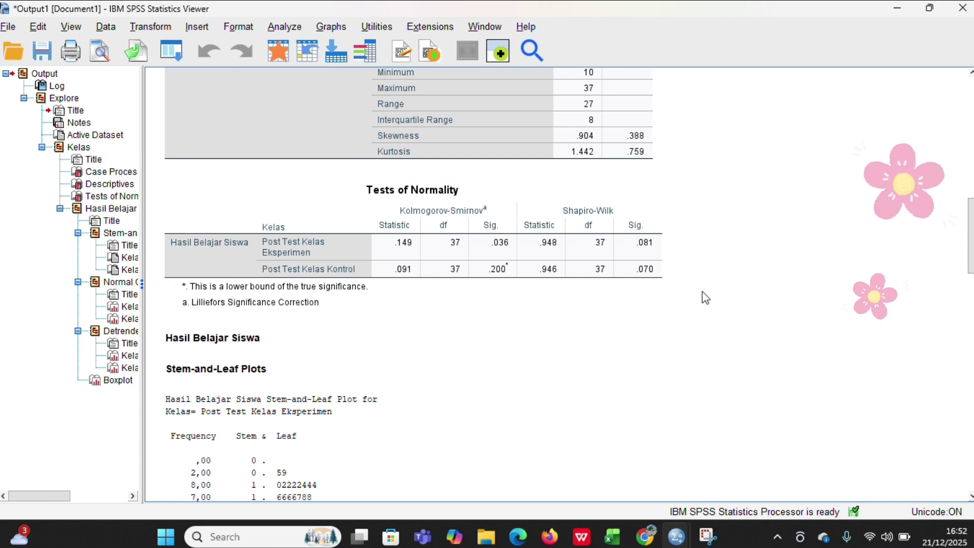
{"action": "scroll", "coordinate": [757, 324], "scroll_direction": "down", "scroll_amount": 5}
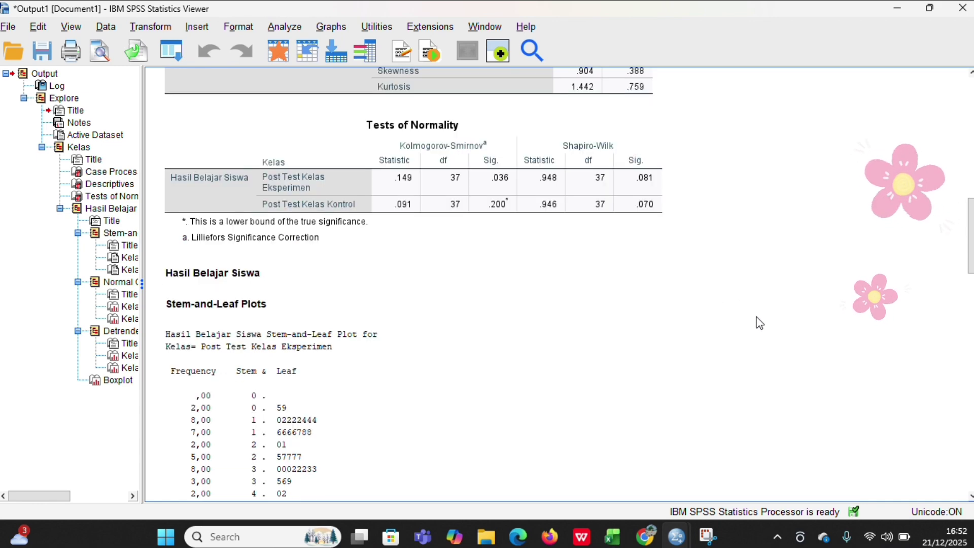
{"action": "scroll", "coordinate": [759, 323], "scroll_direction": "down", "scroll_amount": 2}
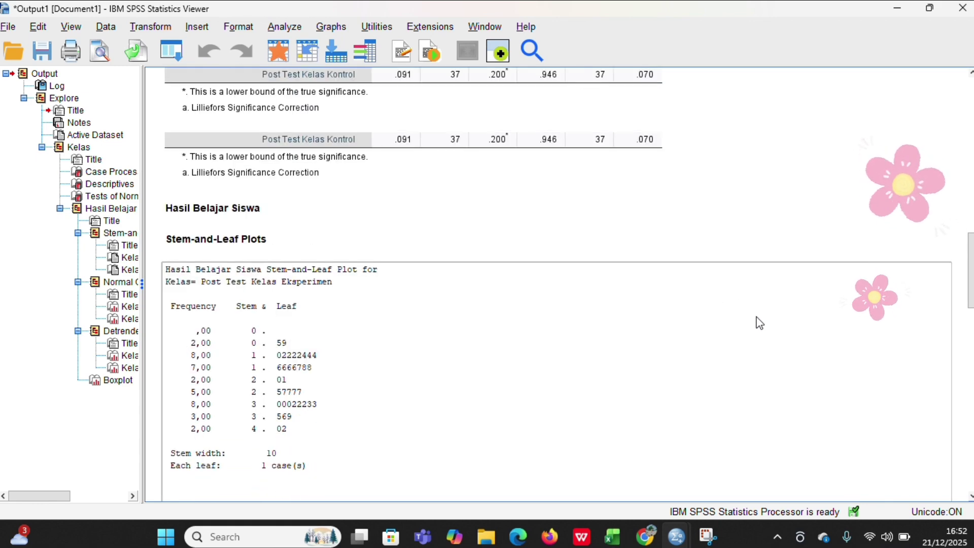
{"action": "scroll", "coordinate": [759, 323], "scroll_direction": "up", "scroll_amount": 2}
{"action": "scroll", "coordinate": [760, 323], "scroll_direction": "up", "scroll_amount": 2}
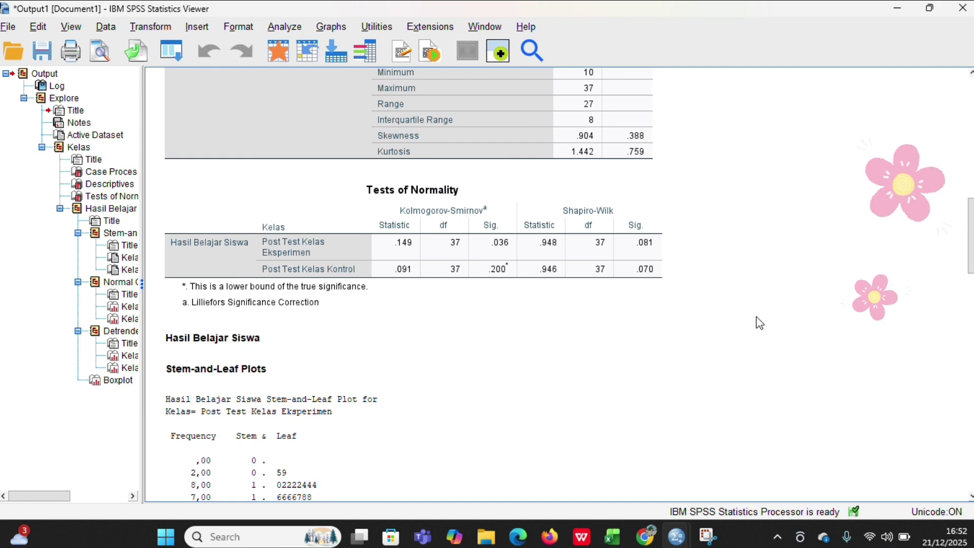
{"action": "scroll", "coordinate": [837, 324], "scroll_direction": "up", "scroll_amount": 2}
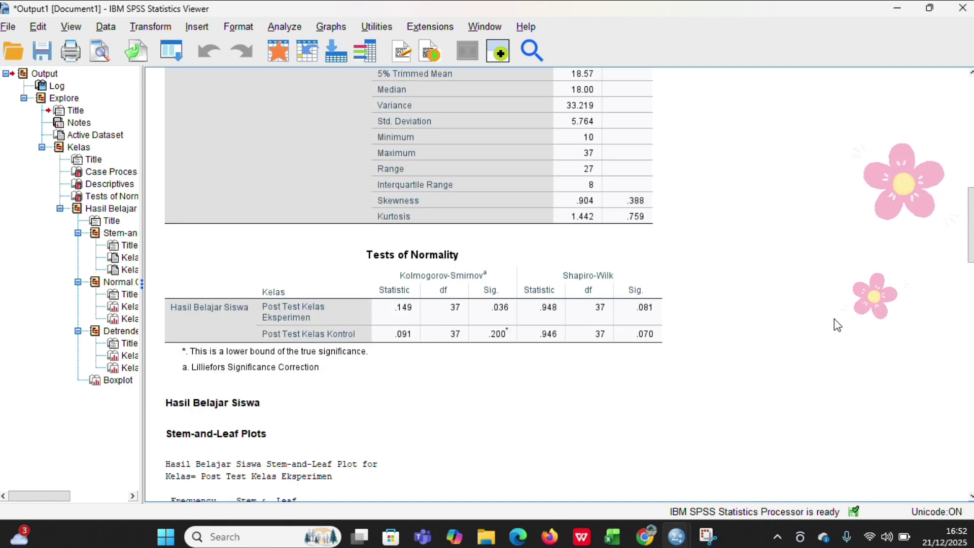
{"action": "scroll", "coordinate": [838, 324], "scroll_direction": "up", "scroll_amount": 4}
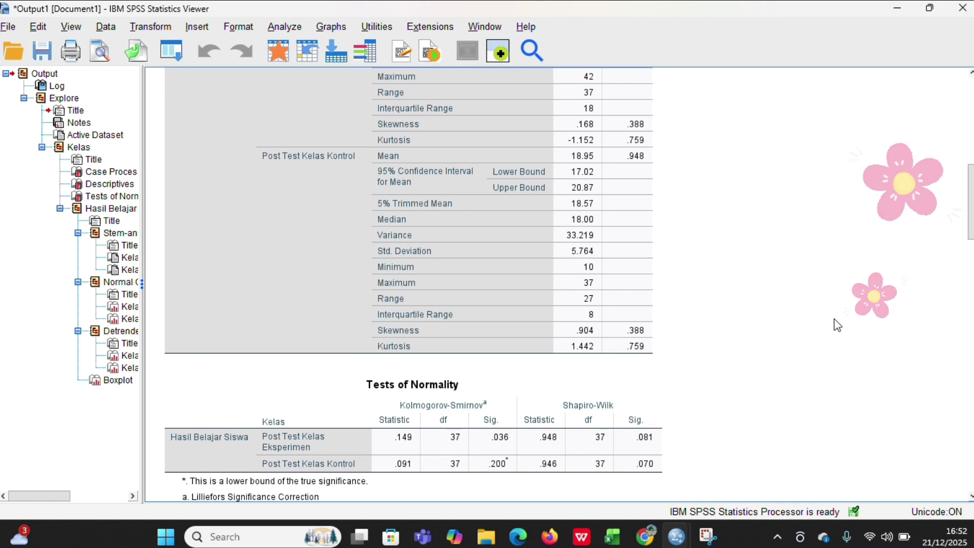
{"action": "scroll", "coordinate": [837, 324], "scroll_direction": "down", "scroll_amount": 2}
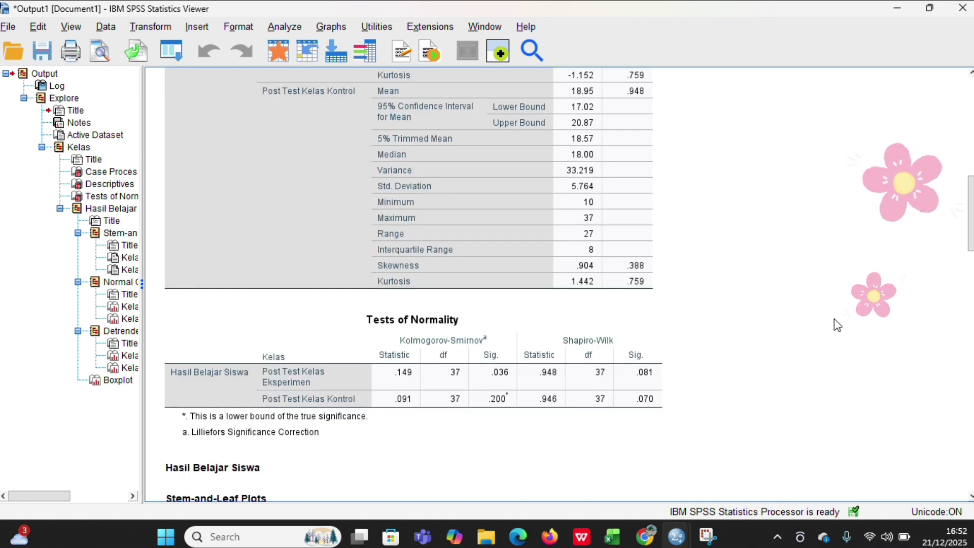
{"action": "scroll", "coordinate": [838, 325], "scroll_direction": "down", "scroll_amount": 2}
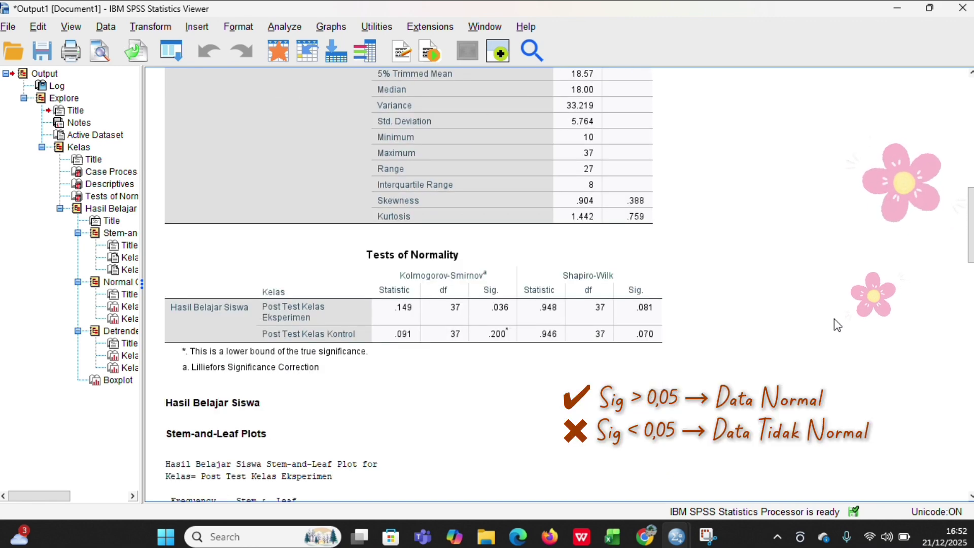
{"action": "scroll", "coordinate": [837, 325], "scroll_direction": "up", "scroll_amount": 2}
{"action": "scroll", "coordinate": [837, 324], "scroll_direction": "down", "scroll_amount": 2}
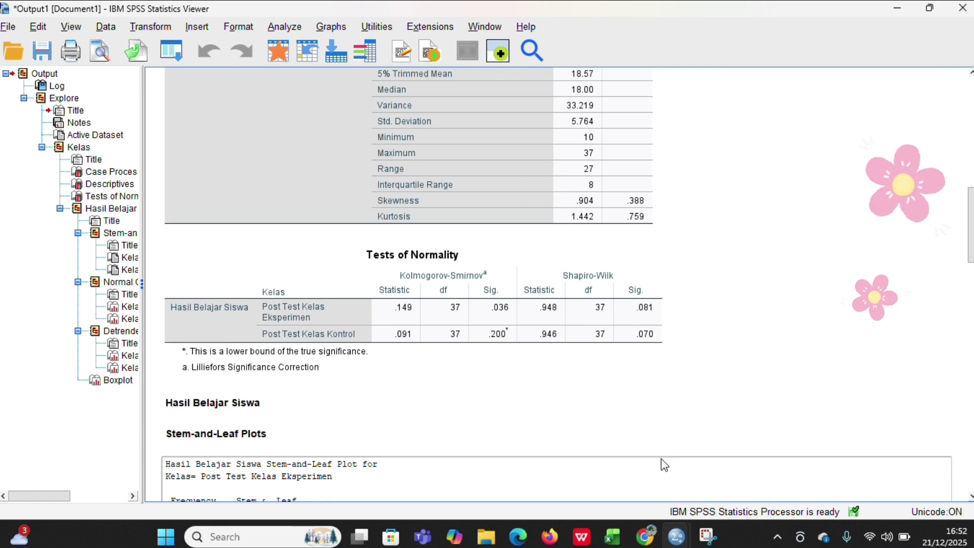
Return to the SPSS Data Editor and set up a One-Way ANOVA with Hasil Belajar Siswa as the dependent variable and Kelas as the factor.
{"action": "mouse_move", "coordinate": [677, 532]}
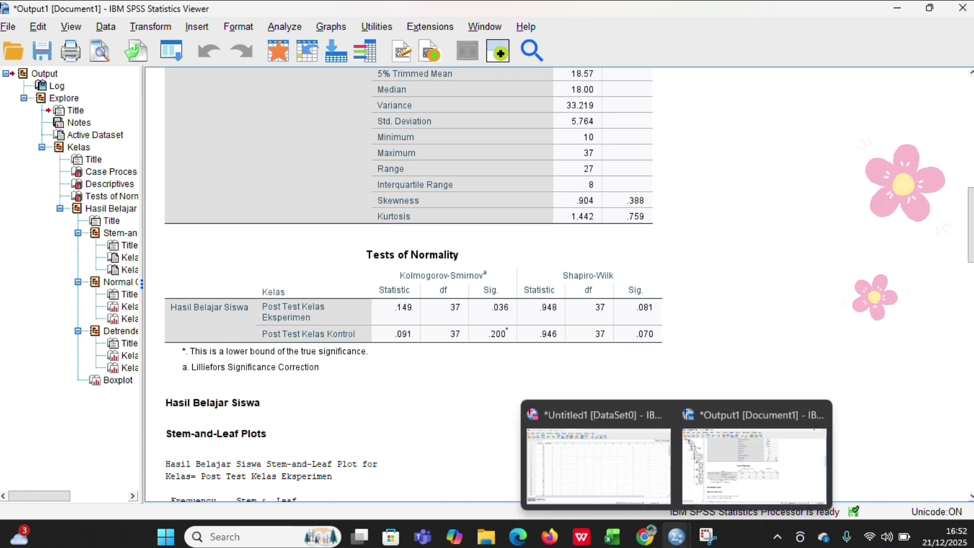
{"action": "left_click", "coordinate": [624, 465]}
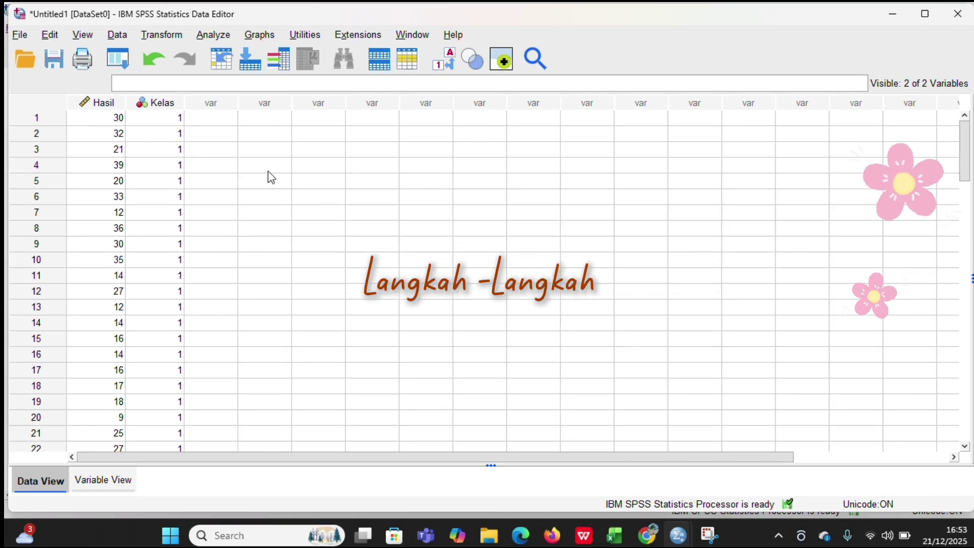
{"action": "left_click", "coordinate": [221, 40]}
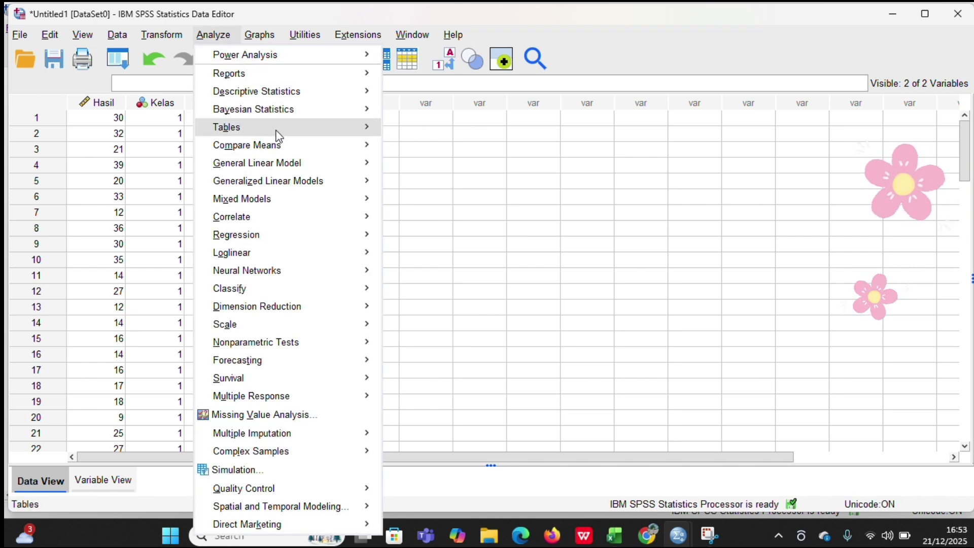
{"action": "mouse_move", "coordinate": [283, 147]}
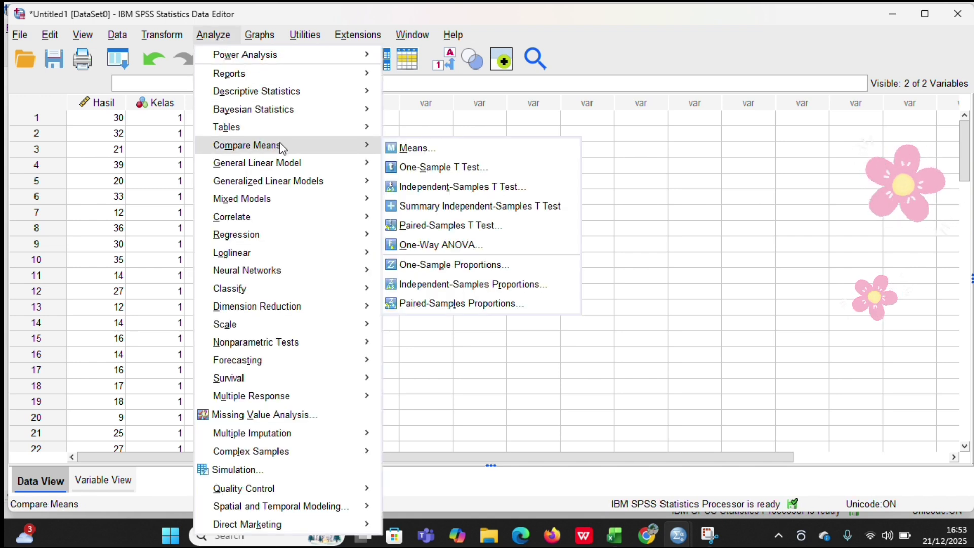
{"action": "left_click", "coordinate": [467, 245]}
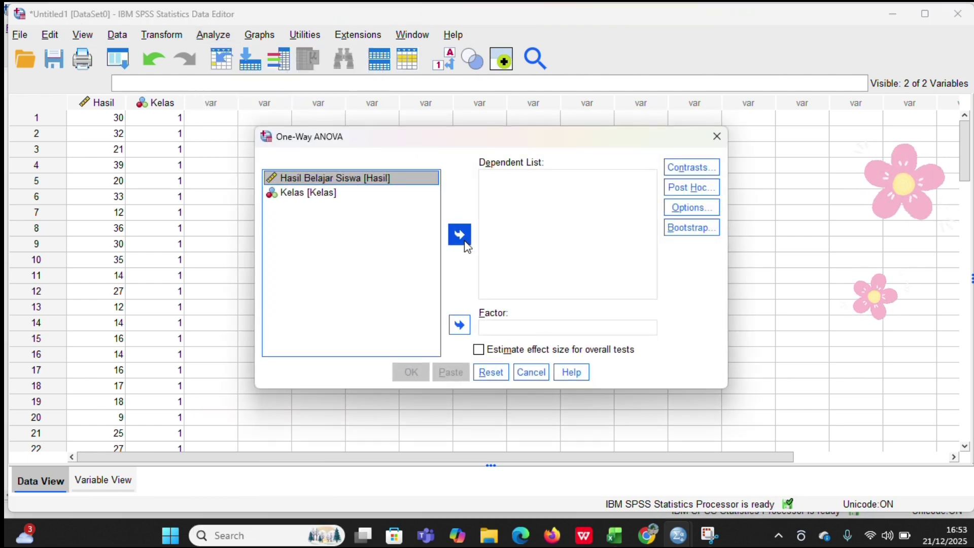
{"action": "left_click", "coordinate": [459, 234]}
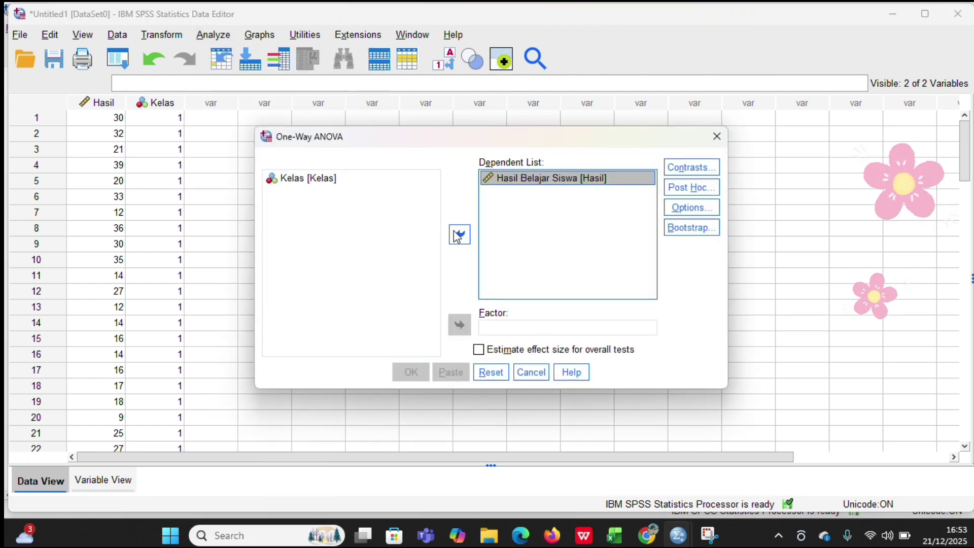
{"action": "left_click", "coordinate": [374, 182]}
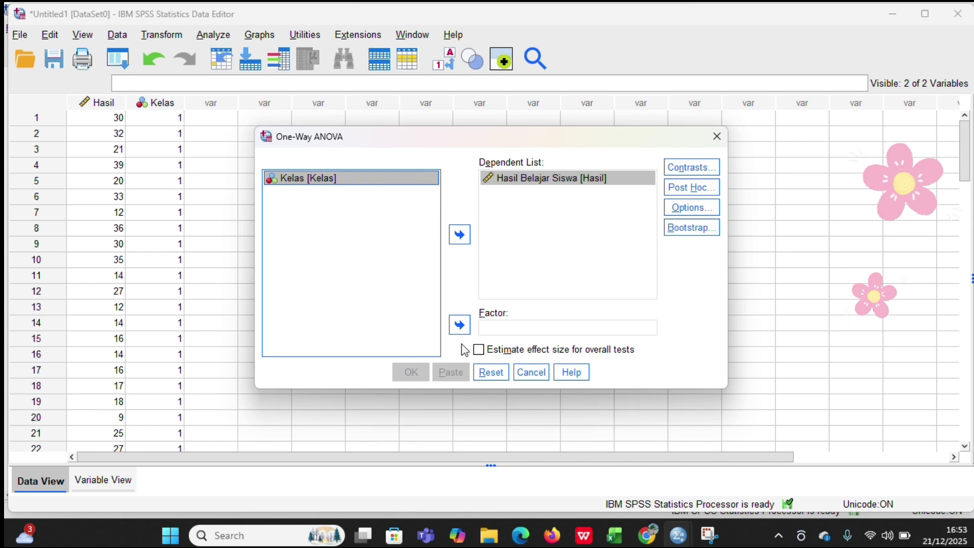
{"action": "left_click", "coordinate": [460, 326]}
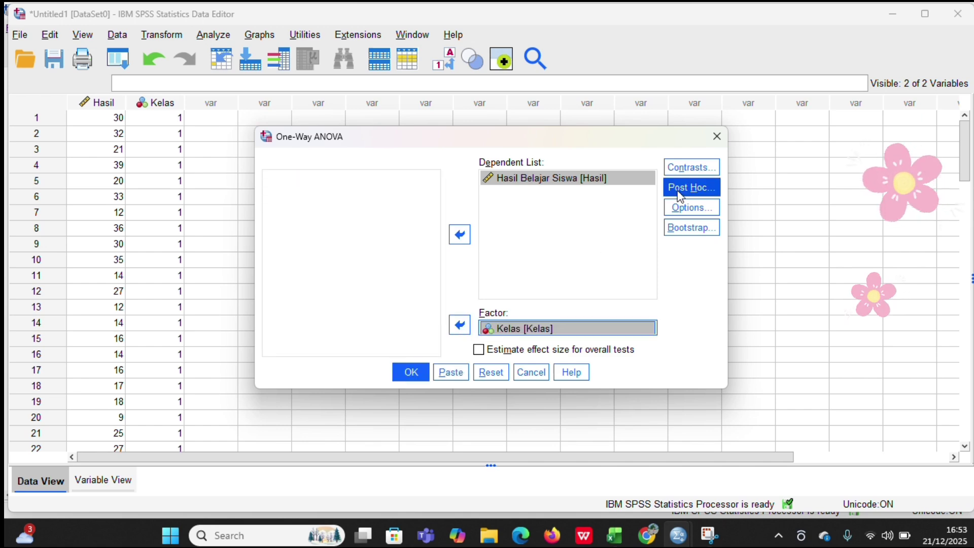
Run the One-Way ANOVA with the homogeneity of variance test included and review the Tests of Homogeneity of Variances table.
{"action": "left_click", "coordinate": [705, 207]}
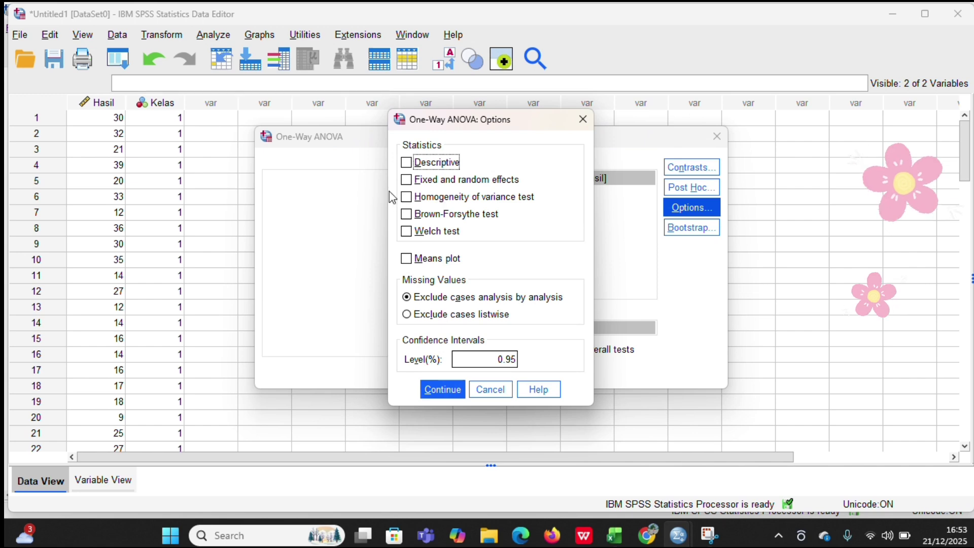
{"action": "left_click", "coordinate": [413, 202]}
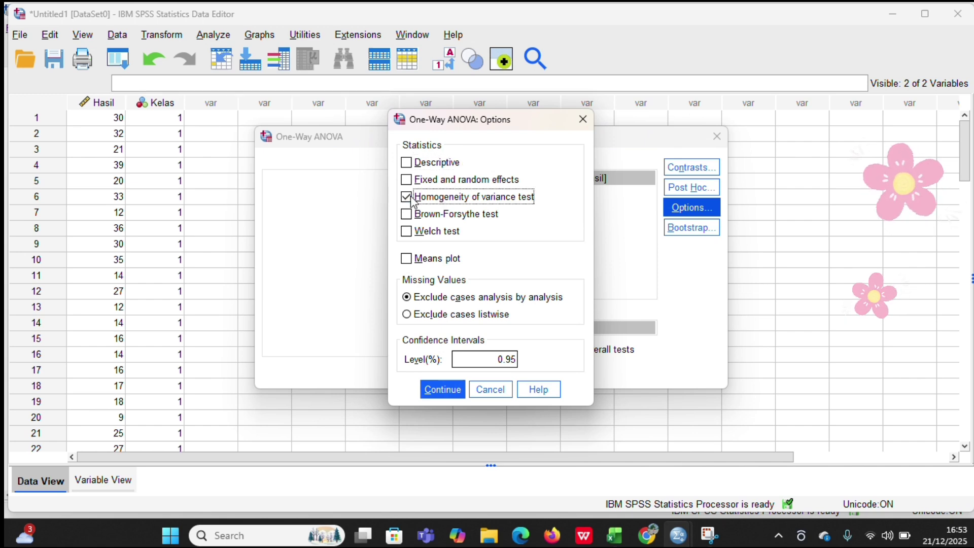
{"action": "left_click", "coordinate": [443, 397]}
{"action": "left_click", "coordinate": [414, 375]}
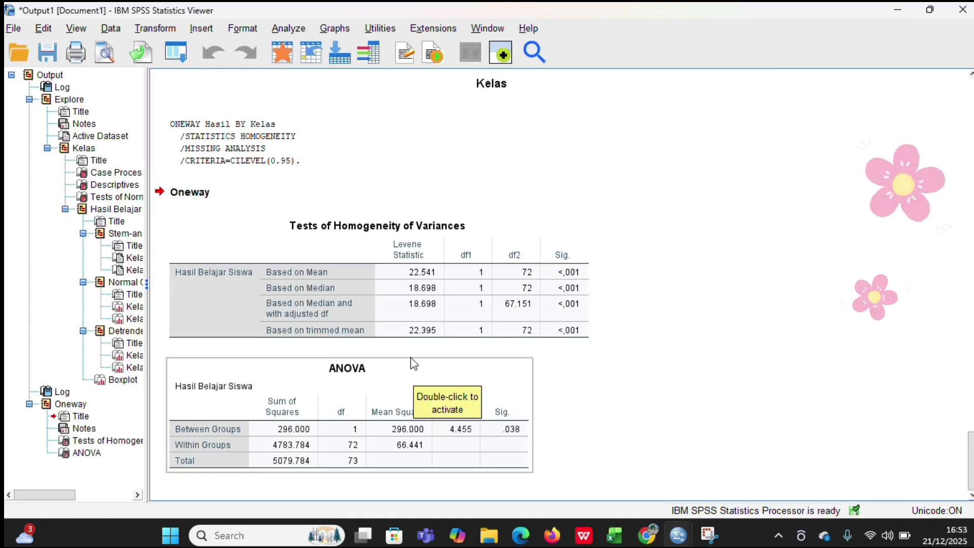
{"action": "left_click", "coordinate": [409, 265]}
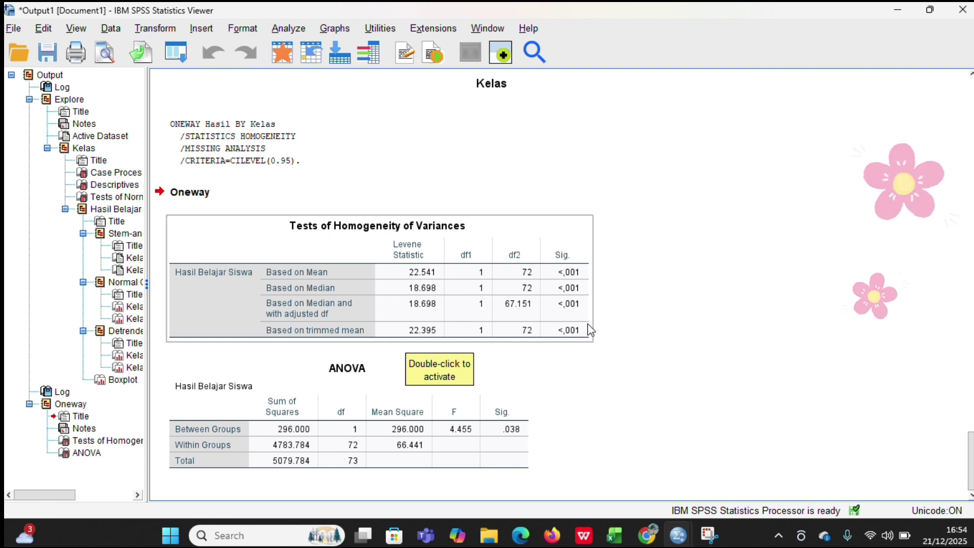
{"action": "left_click", "coordinate": [631, 339]}
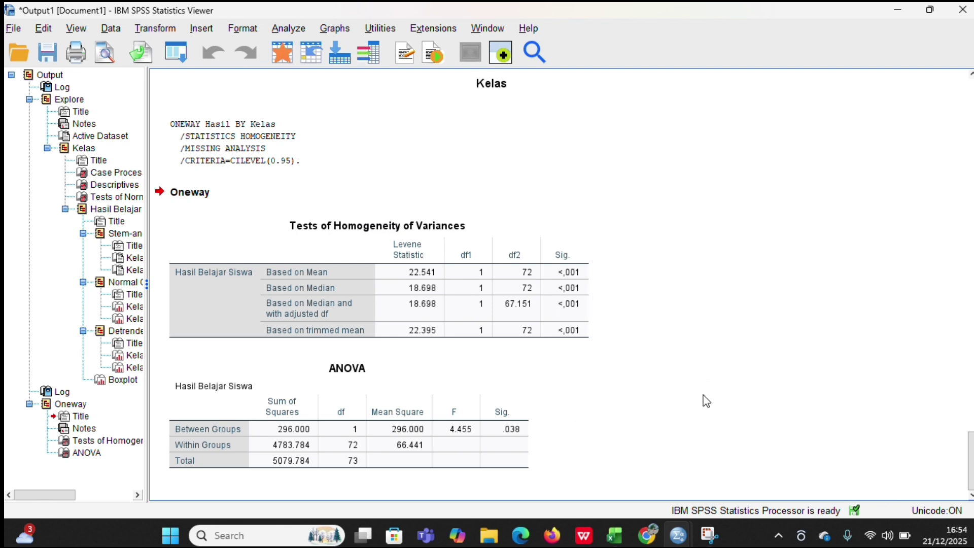
Return to the Data Editor and set up an Independent-Samples T Test with Hasil Belajar Siswa as test variable and Kelas as grouping variable.
{"action": "mouse_move", "coordinate": [679, 541]}
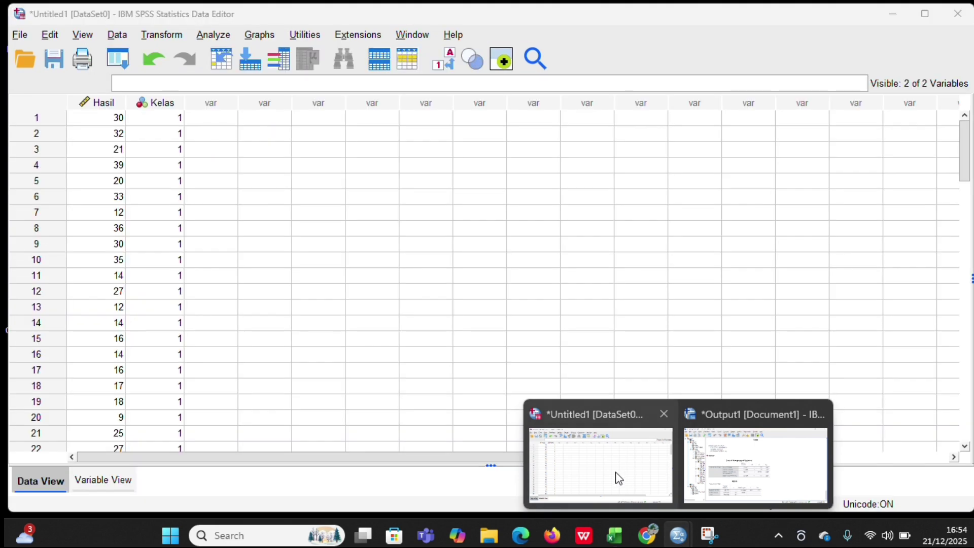
{"action": "left_click", "coordinate": [616, 475]}
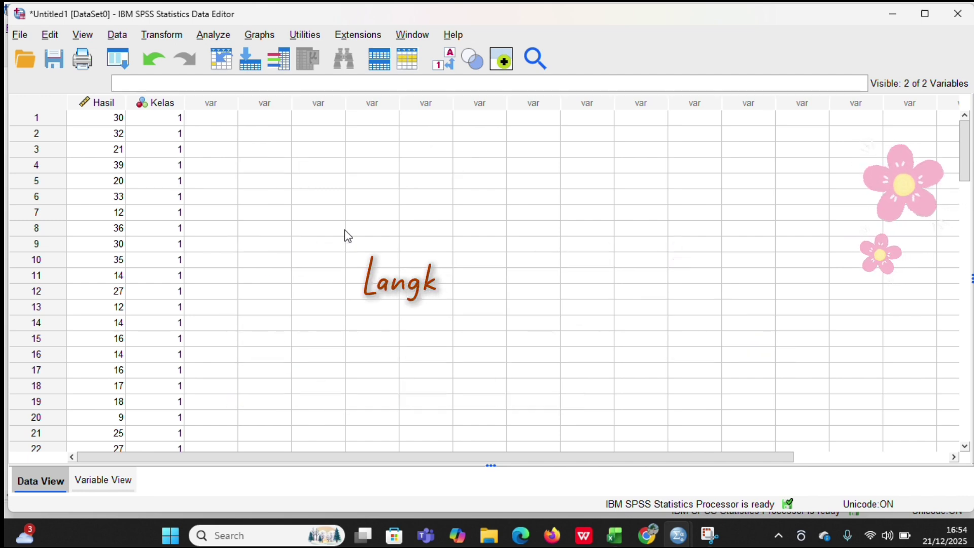
{"action": "left_click", "coordinate": [215, 38]}
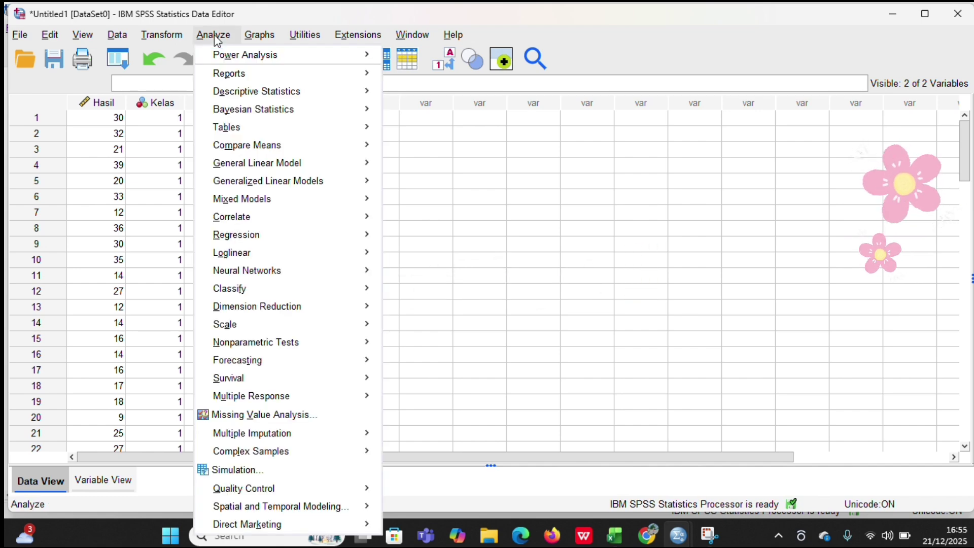
{"action": "mouse_move", "coordinate": [278, 147]}
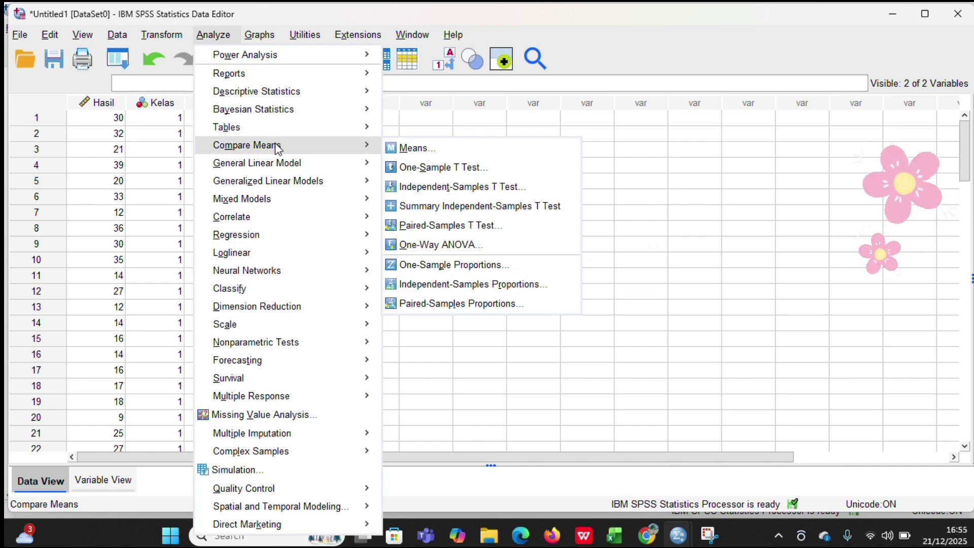
{"action": "left_click", "coordinate": [439, 189]}
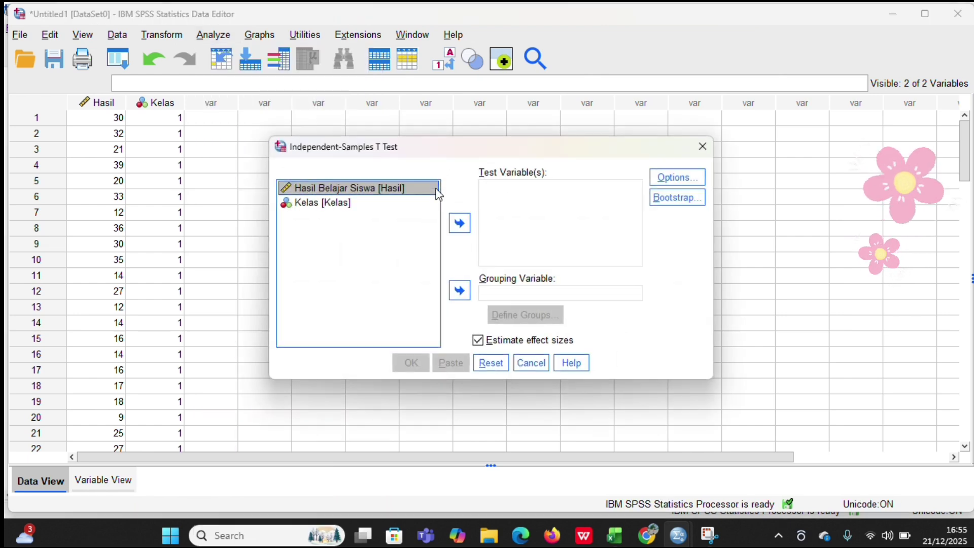
{"action": "left_click", "coordinate": [465, 227]}
{"action": "left_click", "coordinate": [385, 189]}
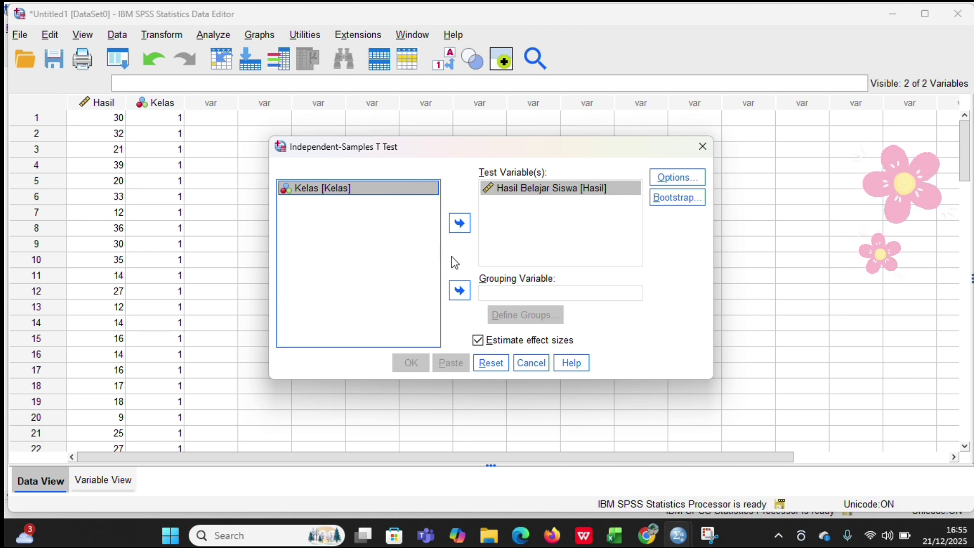
{"action": "left_click", "coordinate": [467, 299]}
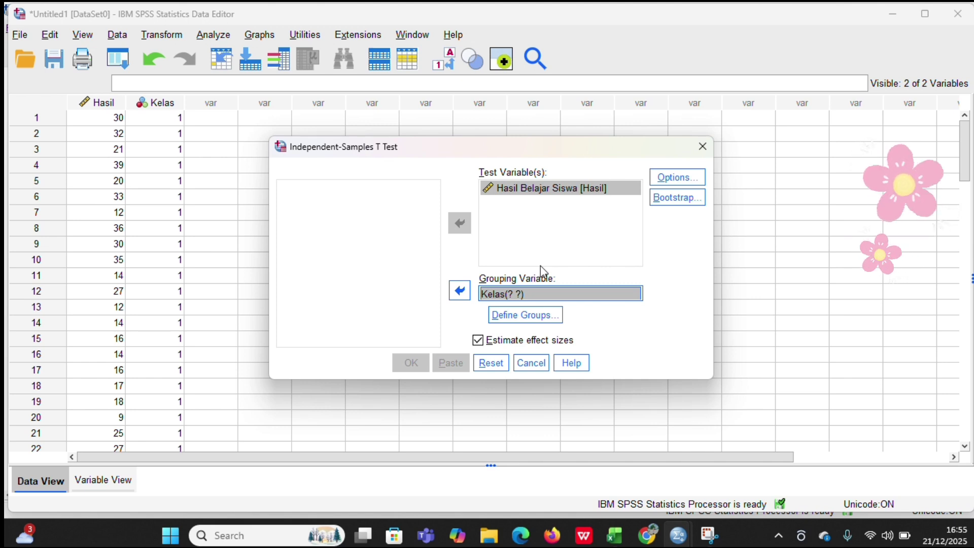
Define the Kelas groups with specified values 1 and 2 and run the Independent-Samples T Test.
{"action": "left_click", "coordinate": [523, 316]}
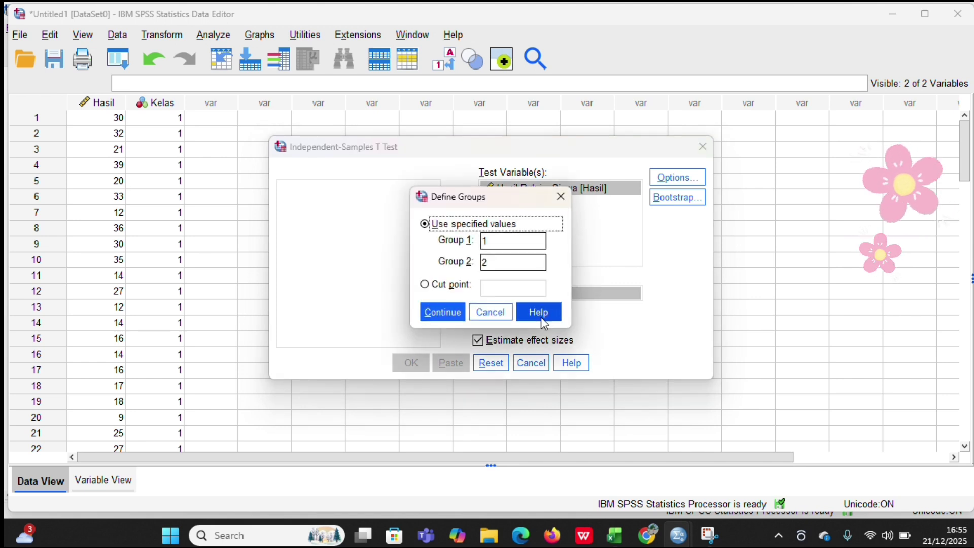
{"action": "left_click", "coordinate": [495, 242]}
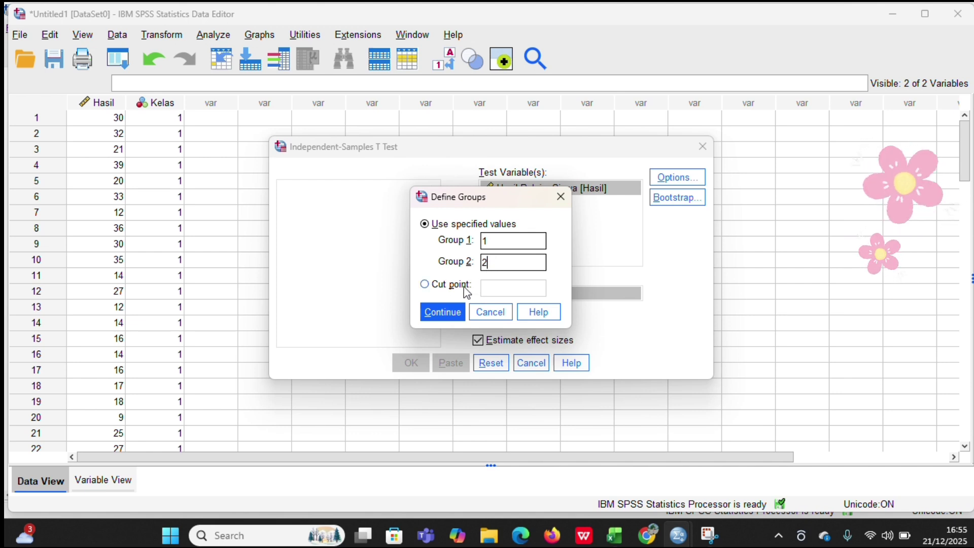
{"action": "left_click", "coordinate": [442, 312]}
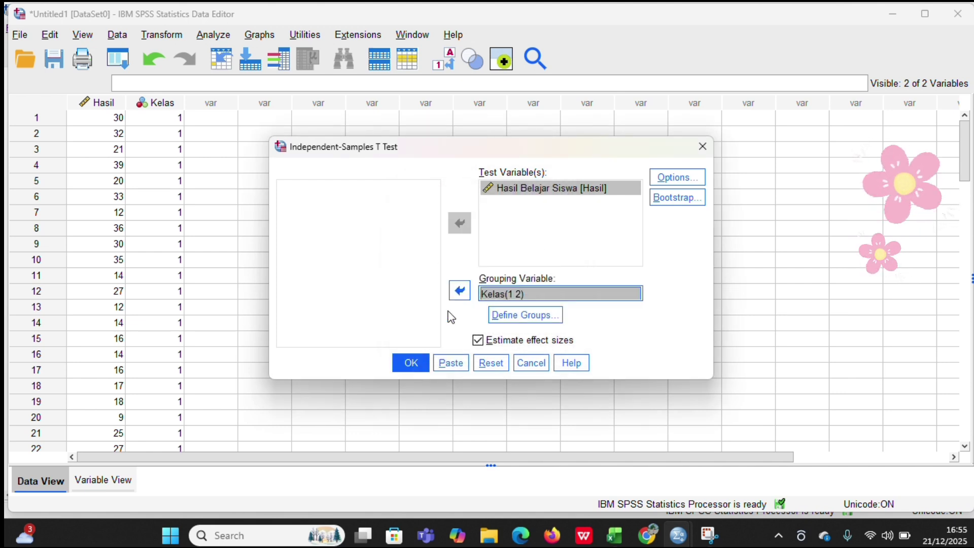
{"action": "left_click", "coordinate": [419, 367]}
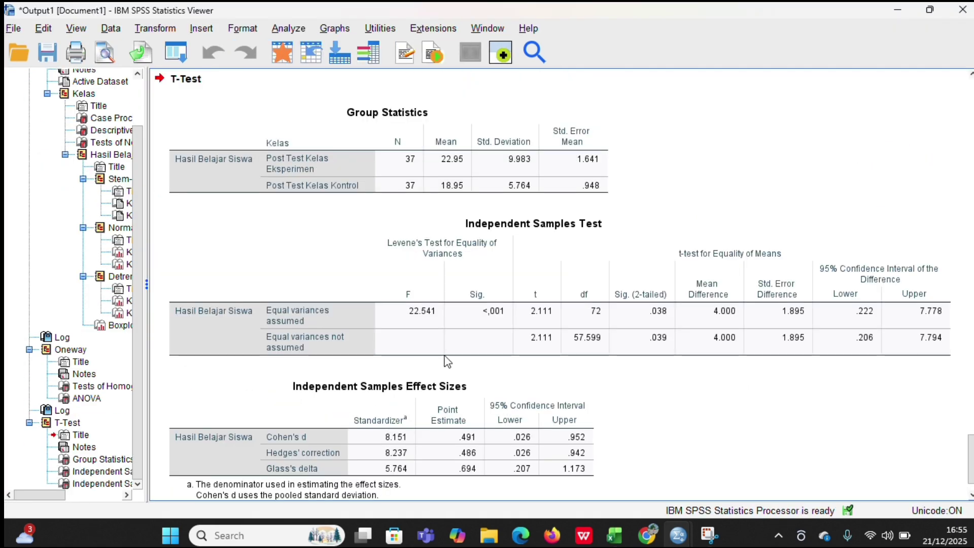
Examine the Independent Samples Test table, especially the two-tailed significance in the row for equal variances not assumed.
{"action": "scroll", "coordinate": [661, 380], "scroll_direction": "down", "scroll_amount": 2}
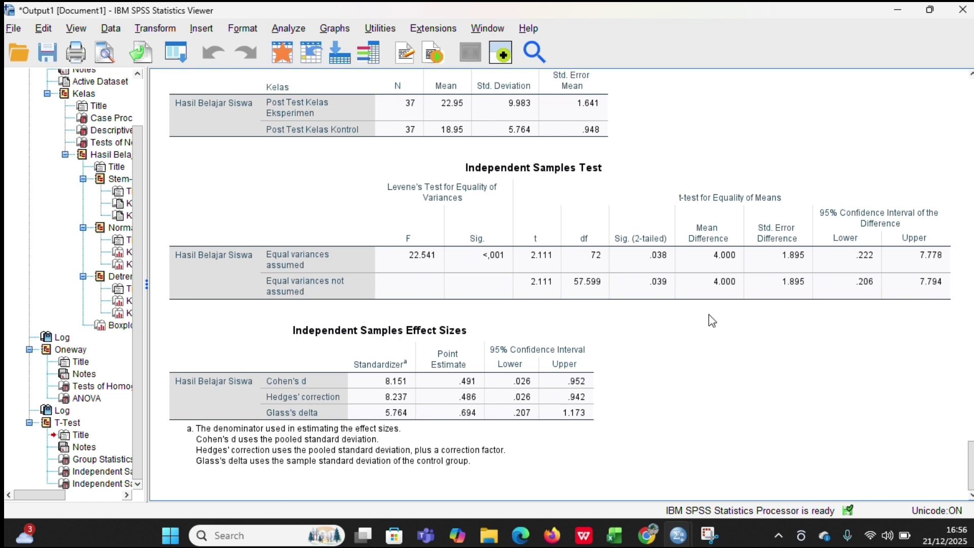
{"action": "left_click", "coordinate": [309, 294]}
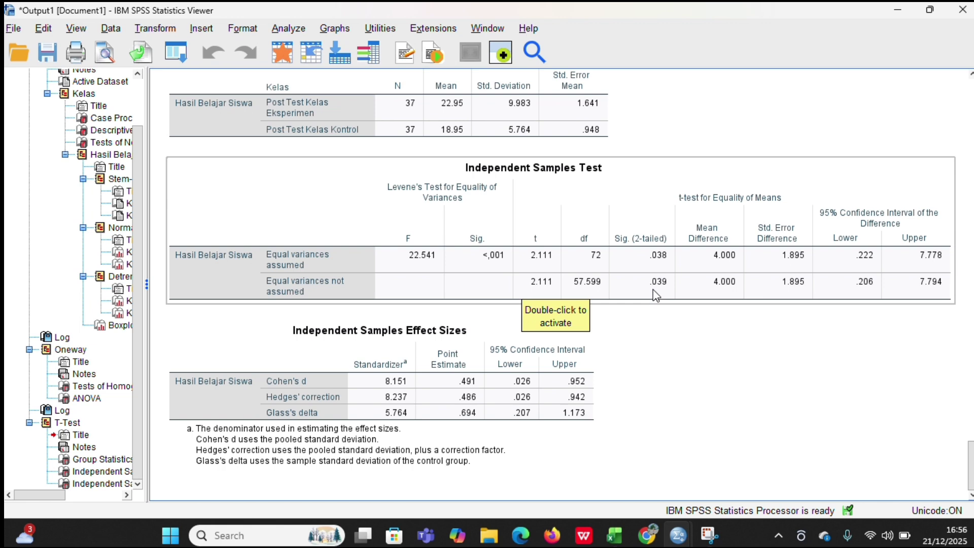
{"action": "left_click", "coordinate": [634, 323]}
{"action": "left_click", "coordinate": [524, 287]}
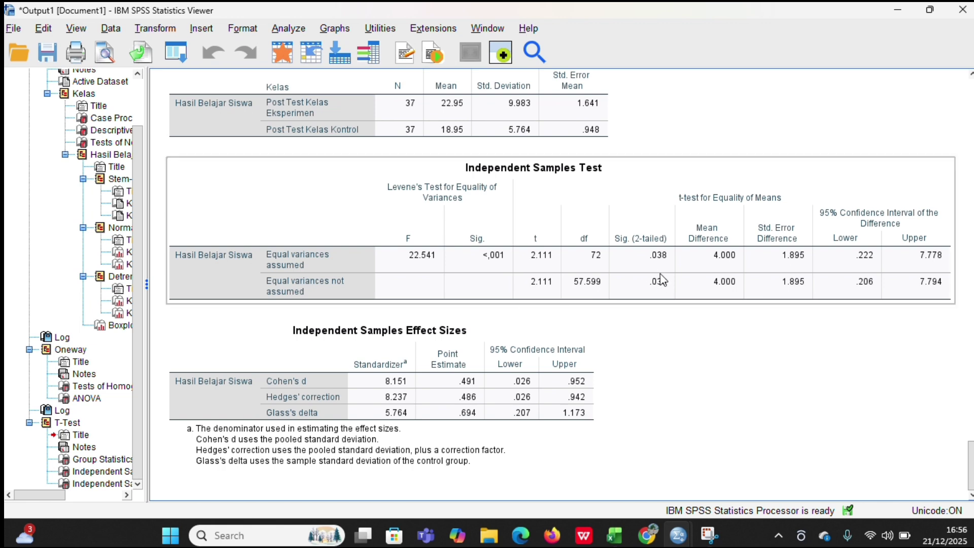
{"action": "left_click", "coordinate": [677, 320]}
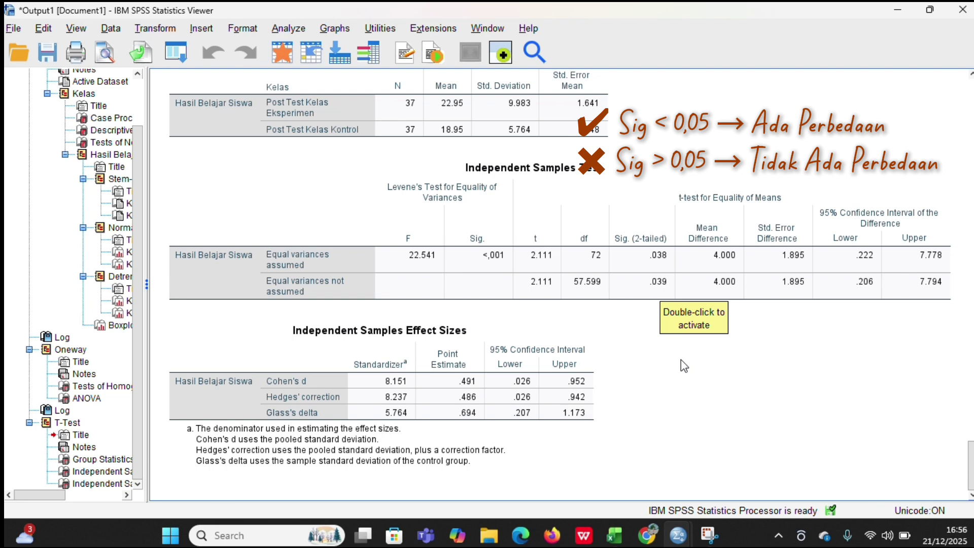
{"action": "left_click", "coordinate": [649, 284]}
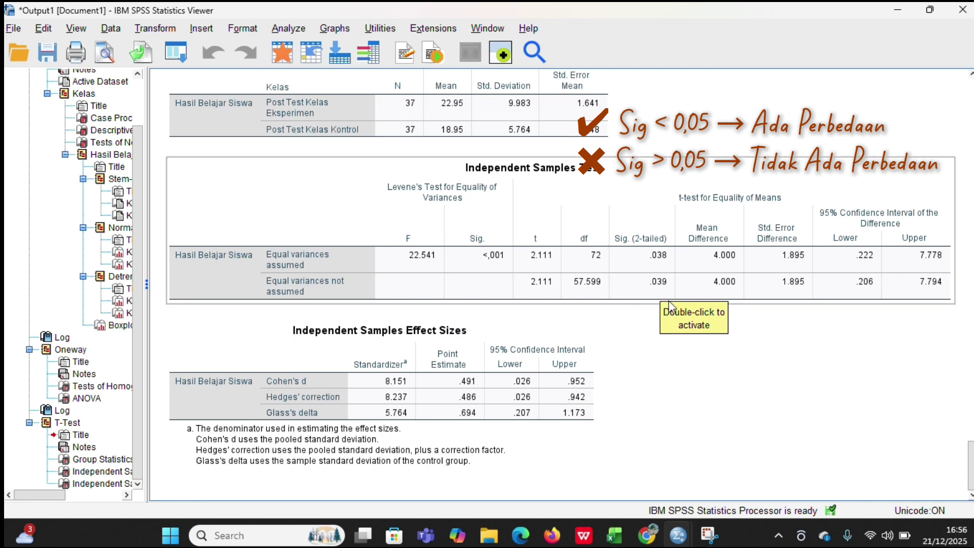
{"action": "left_click", "coordinate": [640, 278]}
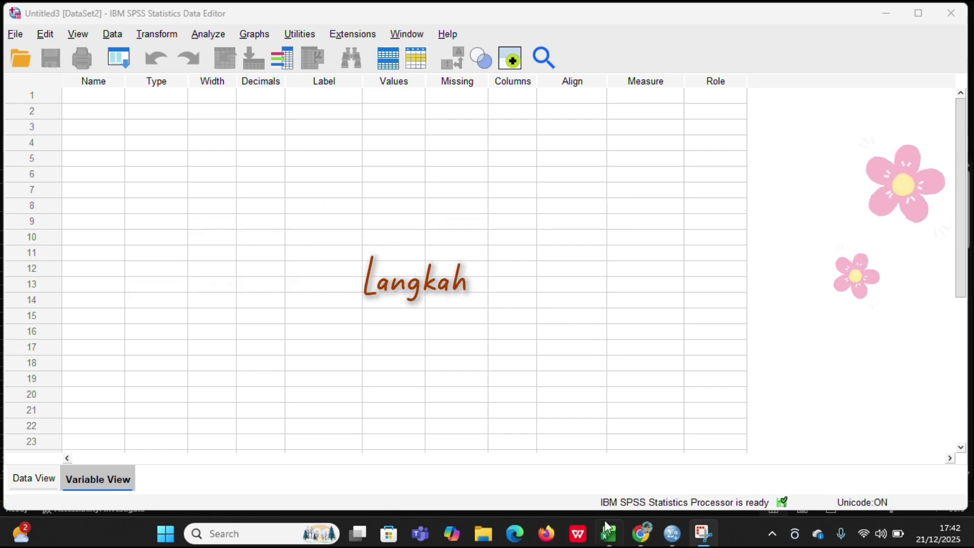
Switch to the Excel workbook Book1 and copy the Kelas VA scores in D4:D32 of the Penilaian Harian sheet.
{"action": "mouse_move", "coordinate": [608, 538]}
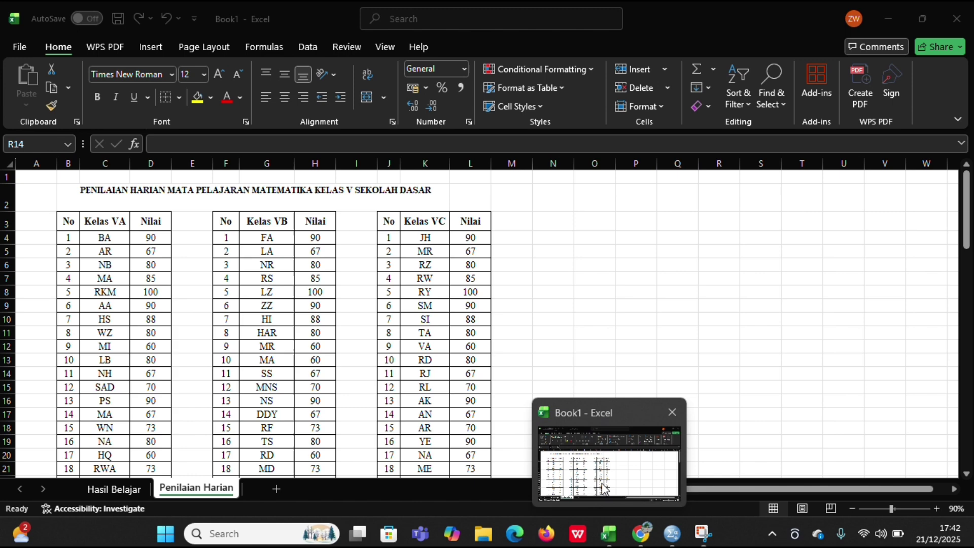
{"action": "left_click", "coordinate": [601, 488]}
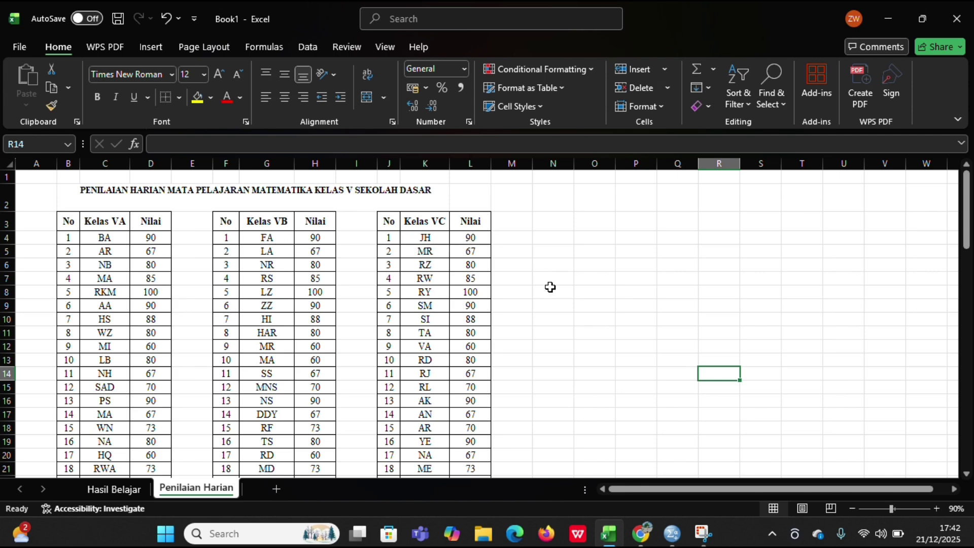
{"action": "scroll", "coordinate": [551, 290], "scroll_direction": "down", "scroll_amount": 3}
{"action": "scroll", "coordinate": [550, 290], "scroll_direction": "down", "scroll_amount": 6}
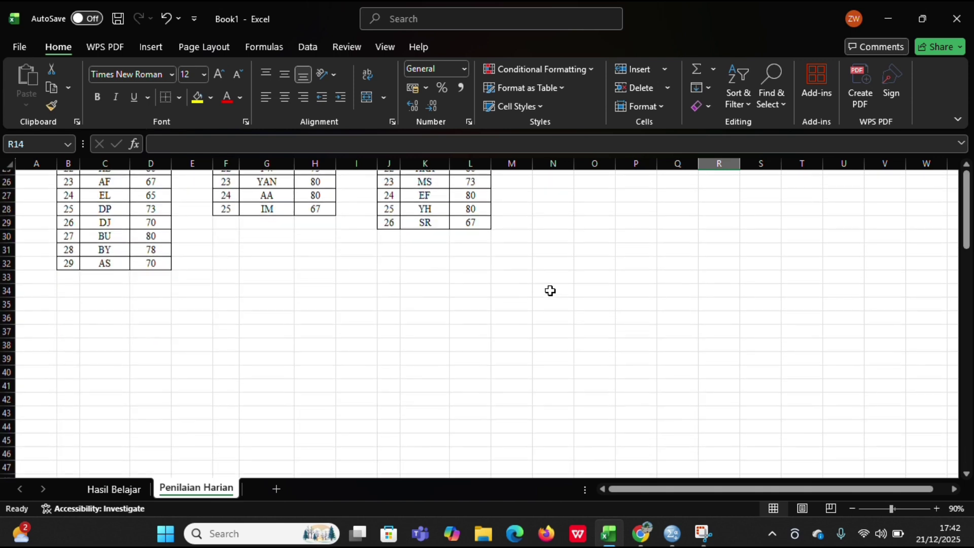
{"action": "scroll", "coordinate": [550, 290], "scroll_direction": "up", "scroll_amount": 4}
{"action": "scroll", "coordinate": [550, 290], "scroll_direction": "up", "scroll_amount": 5}
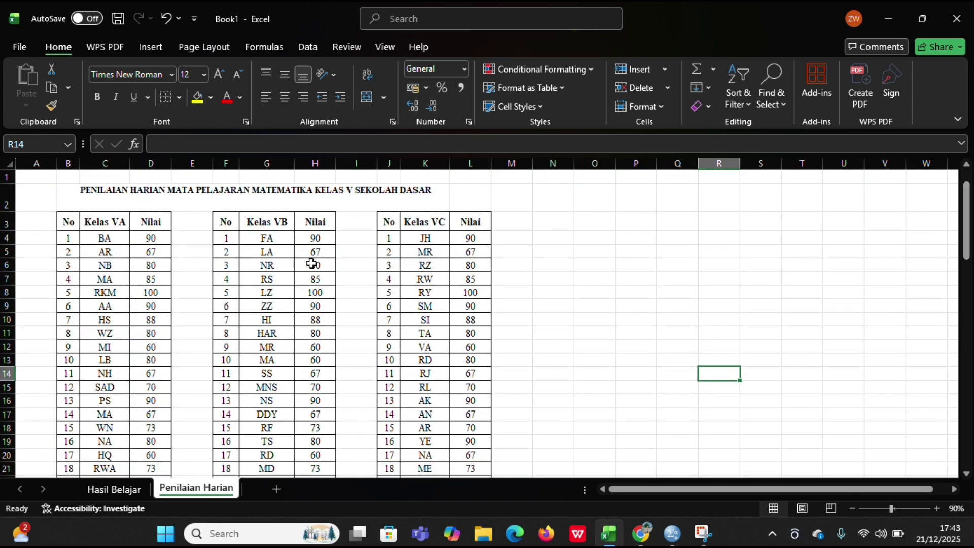
{"action": "left_click_drag", "start_coordinate": [144, 243], "coordinate": [162, 444]}
{"action": "key", "text": "ctrl+c"}
{"action": "scroll", "coordinate": [162, 444], "scroll_direction": "up", "scroll_amount": 4}
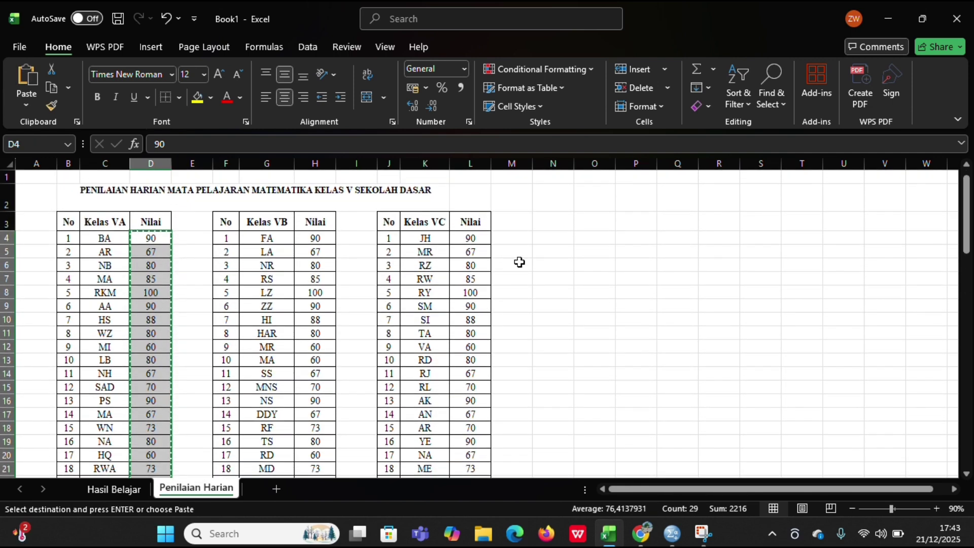
Paste the Kelas VA scores from N4 downward and fill O4:O32 beside them with class code 1.
{"action": "left_click", "coordinate": [565, 243]}
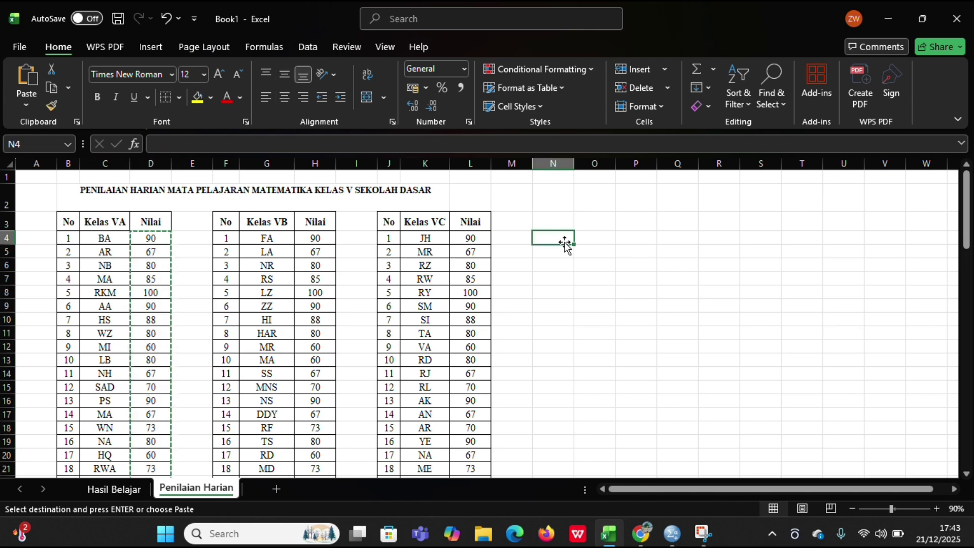
{"action": "key", "text": "ctrl+v"}
{"action": "left_click", "coordinate": [594, 240]}
{"action": "type", "text": "1"}
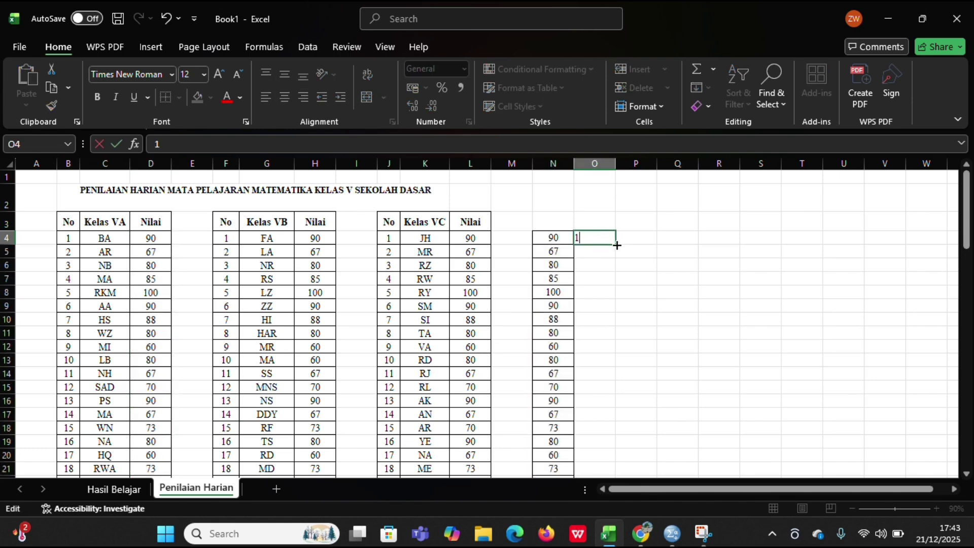
{"action": "left_click_drag", "start_coordinate": [618, 245], "coordinate": [604, 412]}
{"action": "left_click", "coordinate": [649, 393]}
Copy the Kelas VB scores in H4:H28 and paste them directly below the VA scores, starting at N33.
{"action": "scroll", "coordinate": [649, 393], "scroll_direction": "up", "scroll_amount": 5}
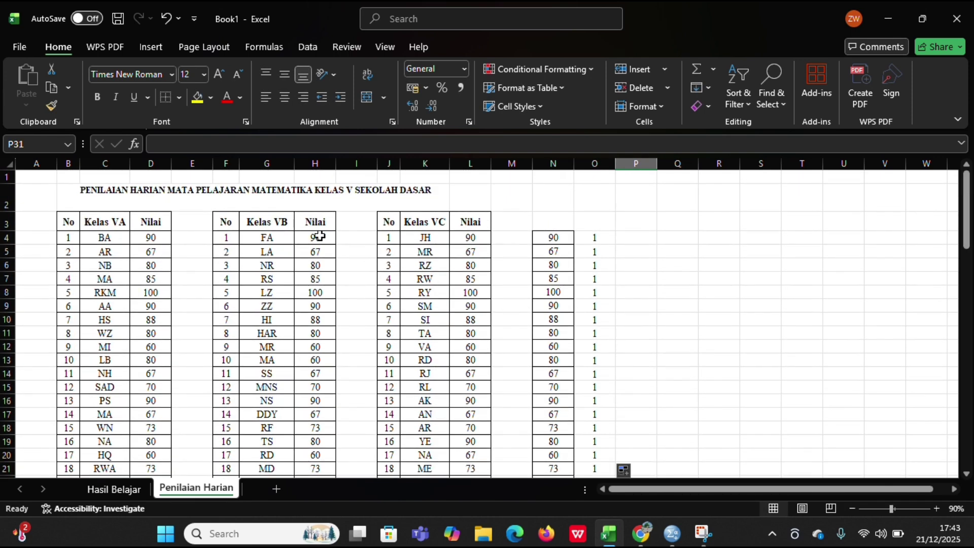
{"action": "left_click_drag", "start_coordinate": [324, 236], "coordinate": [324, 421]}
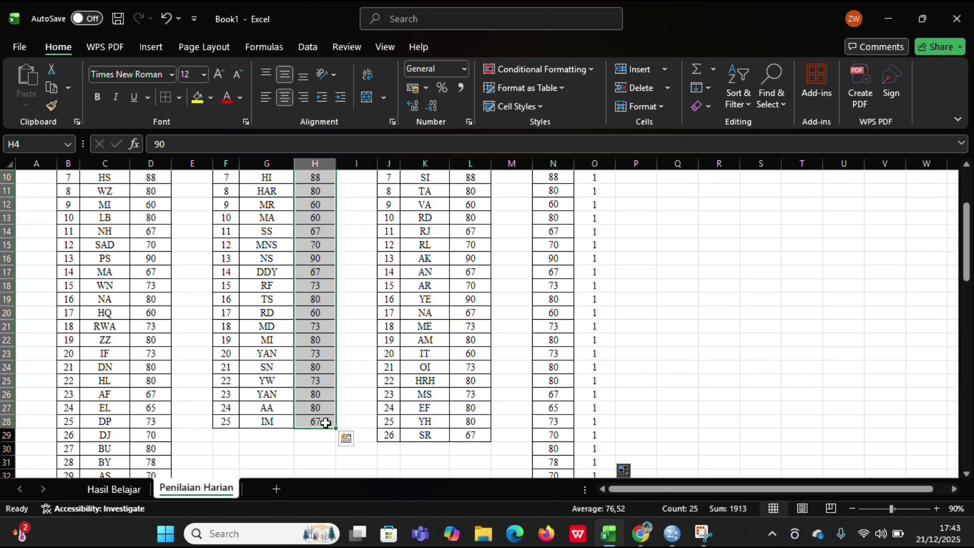
{"action": "key", "text": "ctrl+c"}
{"action": "scroll", "coordinate": [628, 388], "scroll_direction": "down", "scroll_amount": 4}
{"action": "scroll", "coordinate": [628, 388], "scroll_direction": "down", "scroll_amount": 1}
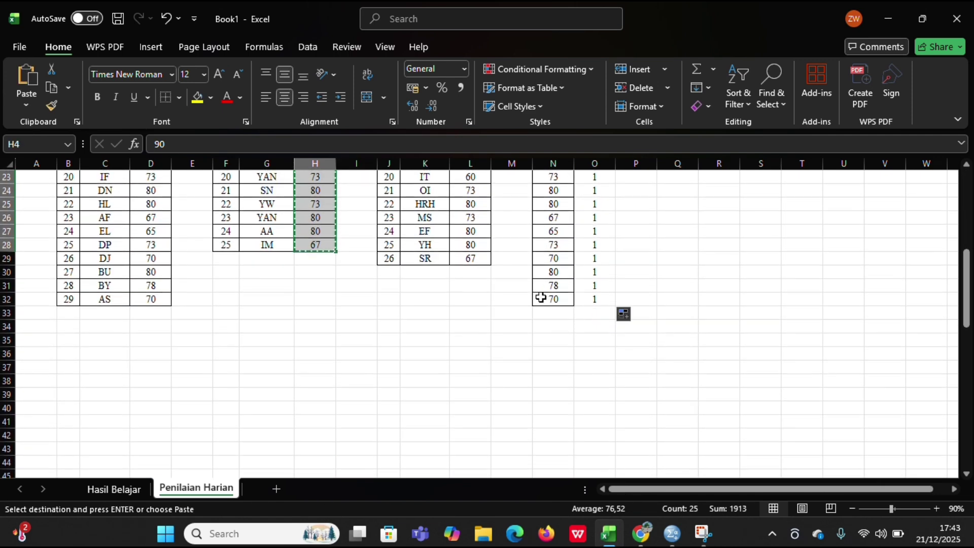
{"action": "left_click", "coordinate": [556, 314]}
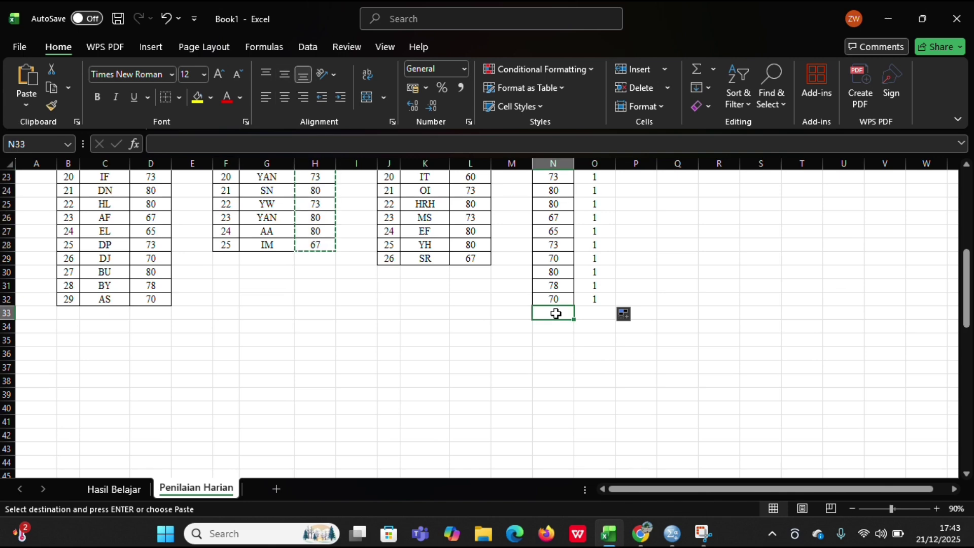
{"action": "key", "text": "ctrl+v"}
Fill O33:O57 beside the pasted VB scores with class code 2.
{"action": "left_click", "coordinate": [594, 315]}
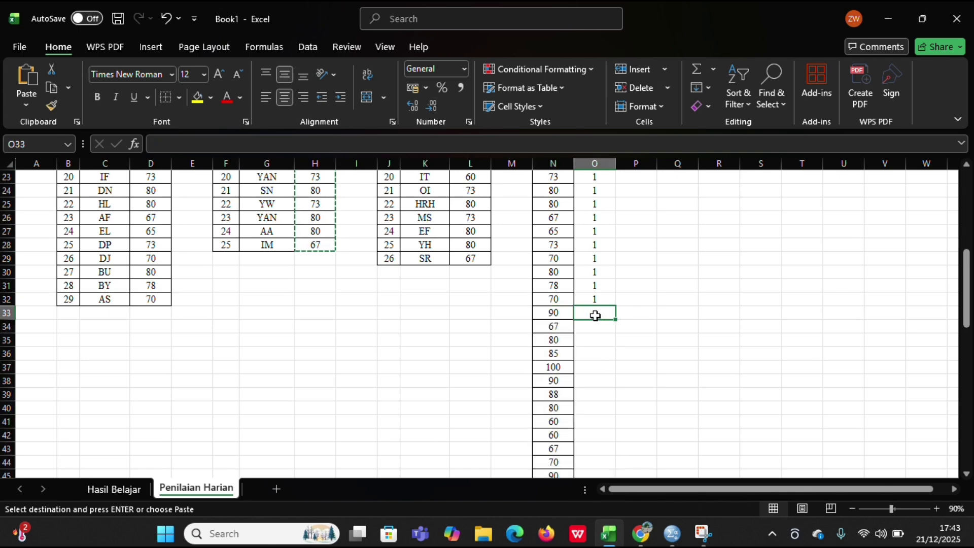
{"action": "type", "text": "2"}
{"action": "key", "text": "ctrl+Return"}
{"action": "left_click_drag", "start_coordinate": [615, 319], "coordinate": [602, 448]}
Copy the Kelas VC scores in L4:L29 and paste them below the VB scores, starting at N58.
{"action": "scroll", "coordinate": [601, 448], "scroll_direction": "up", "scroll_amount": 12}
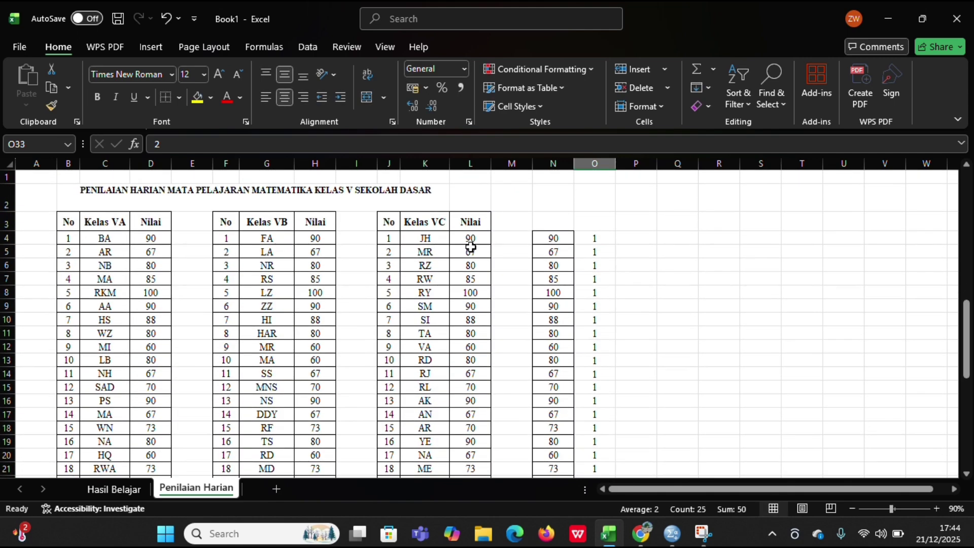
{"action": "left_click", "coordinate": [471, 242]}
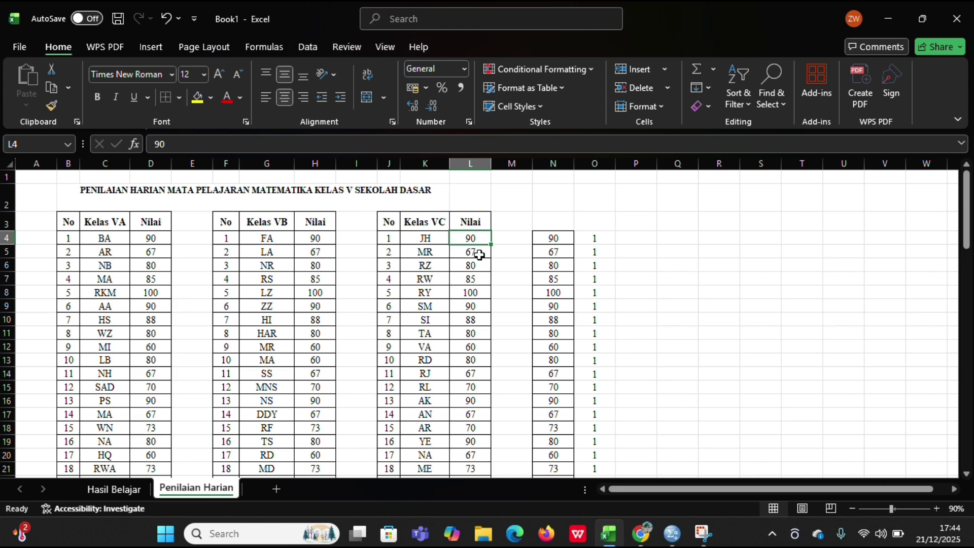
{"action": "left_click_drag", "start_coordinate": [472, 240], "coordinate": [481, 456]}
{"action": "key", "text": "ctrl+c"}
{"action": "scroll", "coordinate": [551, 463], "scroll_direction": "down", "scroll_amount": 14}
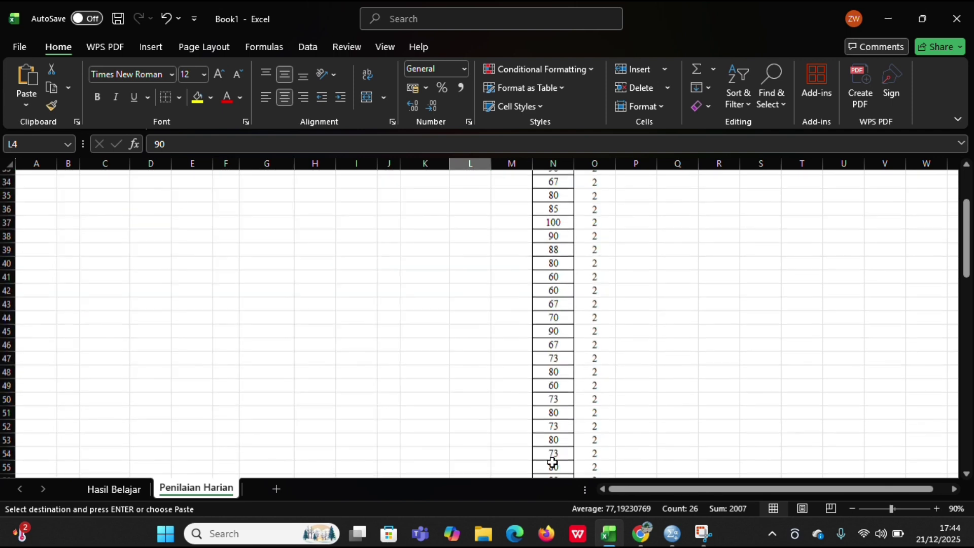
{"action": "left_click", "coordinate": [564, 284]}
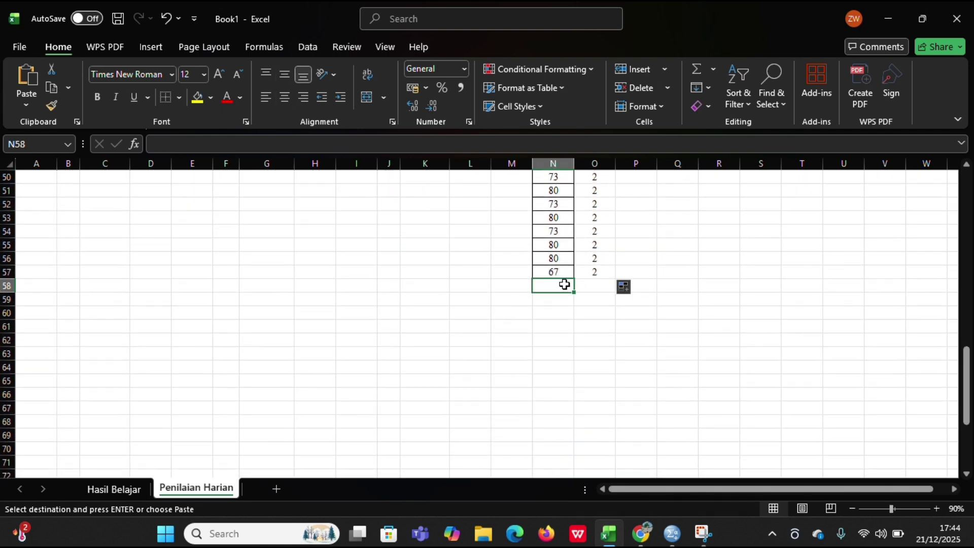
{"action": "key", "text": "ctrl+v"}
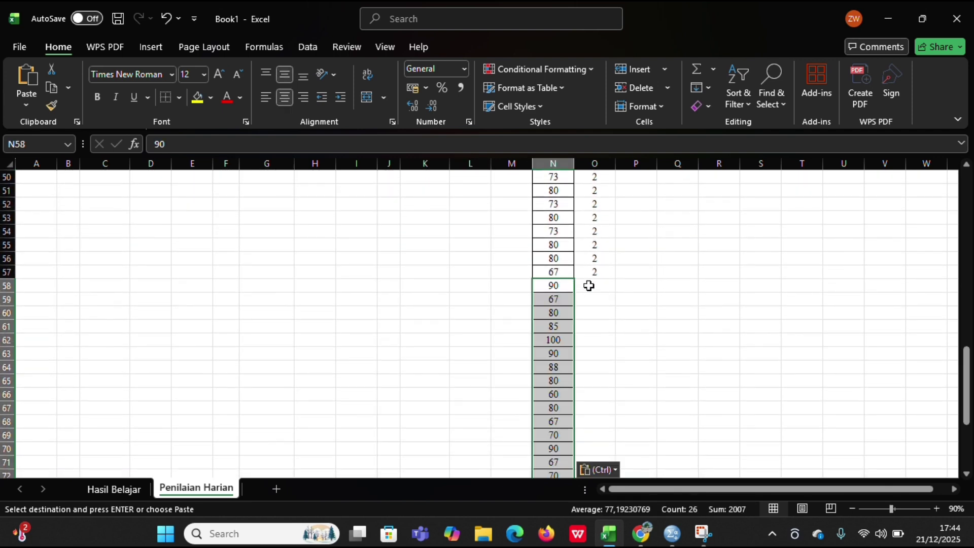
Fill O58:O83 beside the pasted VC scores with class code 3.
{"action": "left_click", "coordinate": [587, 284]}
{"action": "type", "text": "3"}
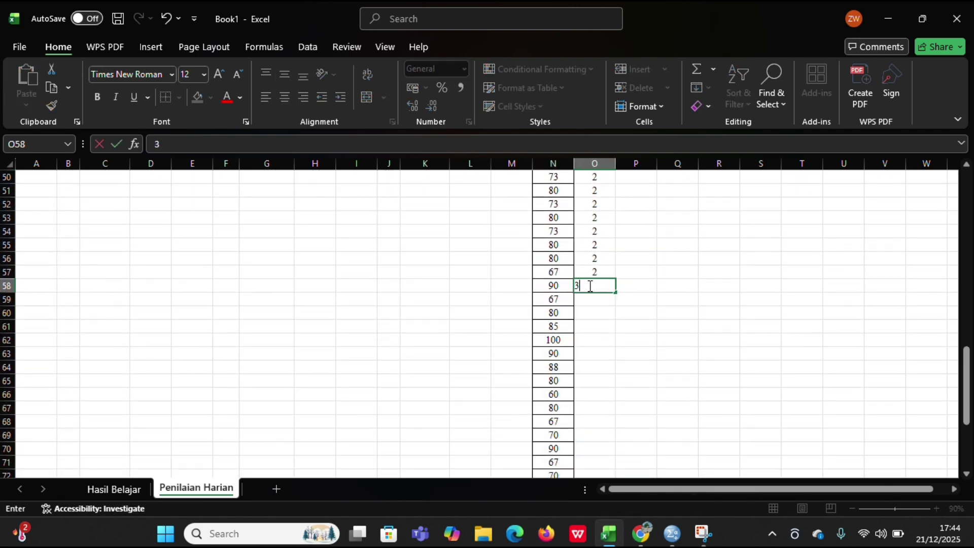
{"action": "left_click", "coordinate": [615, 292]}
{"action": "left_click_drag", "start_coordinate": [614, 292], "coordinate": [600, 422]}
{"action": "left_click", "coordinate": [714, 366]}
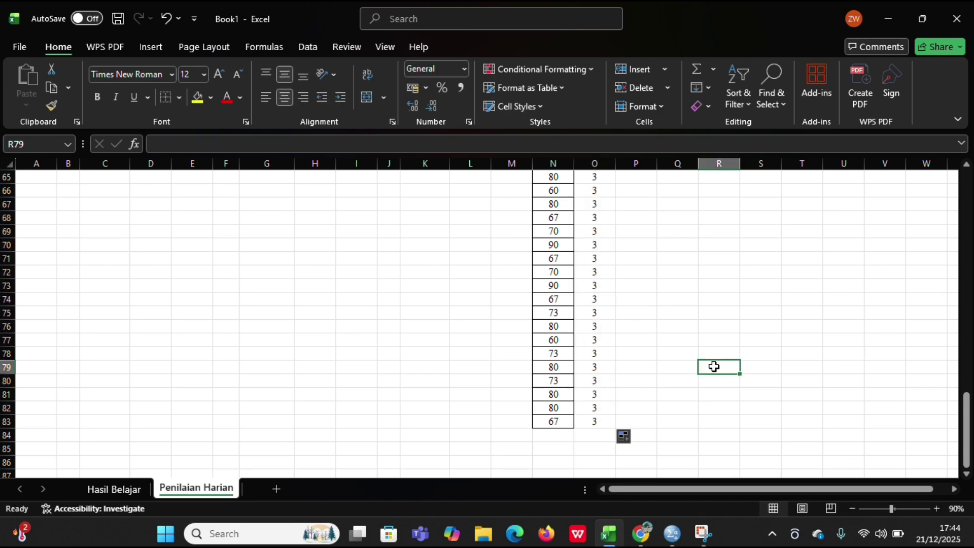
Review the stacked scores and class codes in columns N and O, and copy the range N4:O83.
{"action": "scroll", "coordinate": [714, 366], "scroll_direction": "up", "scroll_amount": 10}
{"action": "scroll", "coordinate": [714, 366], "scroll_direction": "up", "scroll_amount": 10}
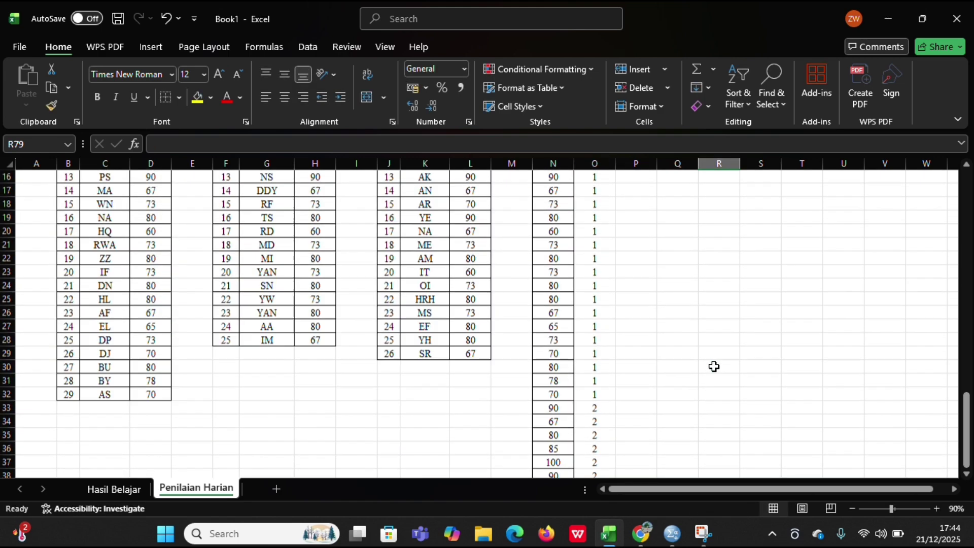
{"action": "scroll", "coordinate": [714, 367], "scroll_direction": "down", "scroll_amount": 8}
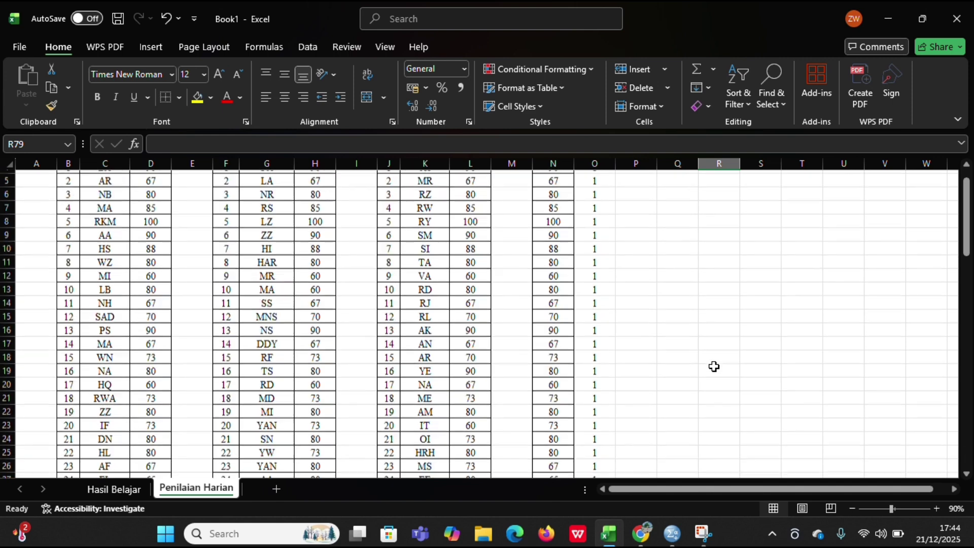
{"action": "scroll", "coordinate": [713, 366], "scroll_direction": "down", "scroll_amount": 9}
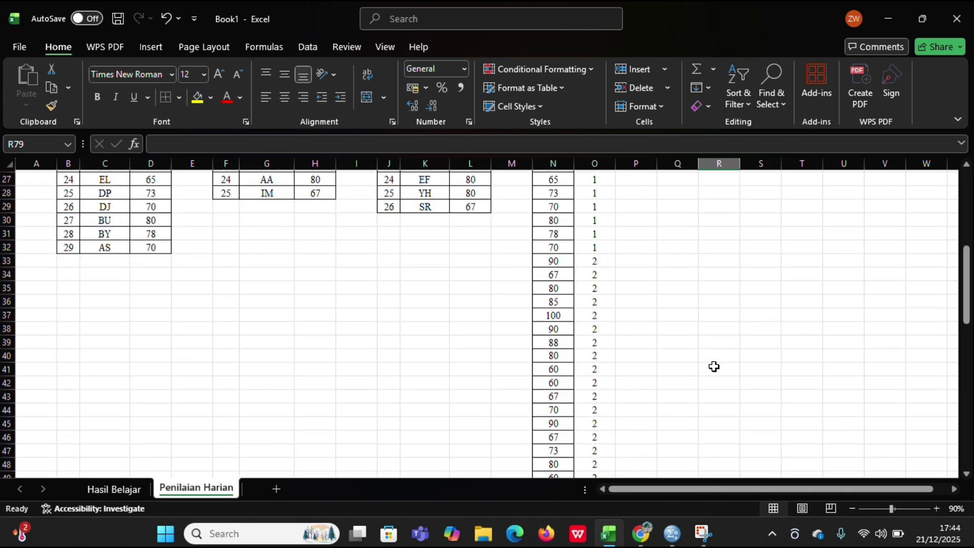
{"action": "scroll", "coordinate": [713, 366], "scroll_direction": "down", "scroll_amount": 1}
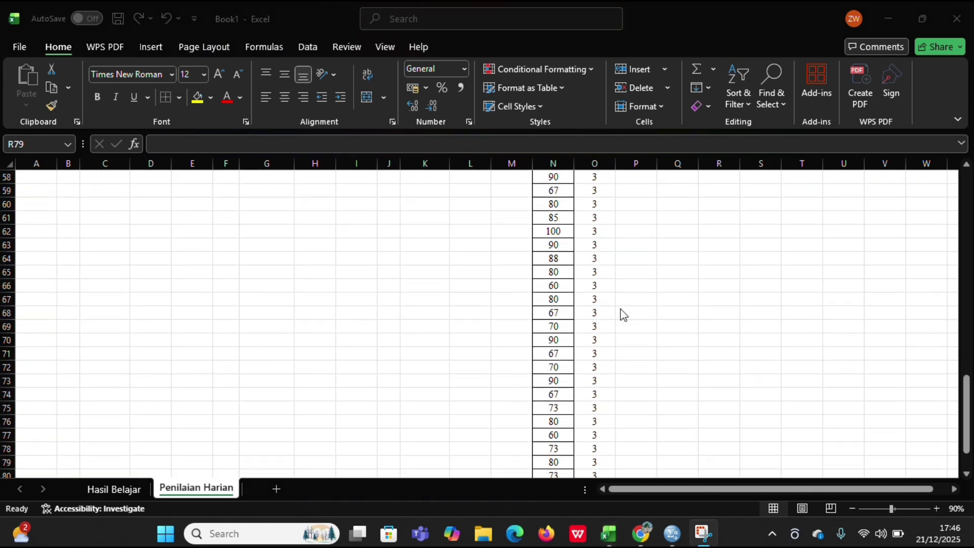
{"action": "scroll", "coordinate": [623, 314], "scroll_direction": "up", "scroll_amount": 18}
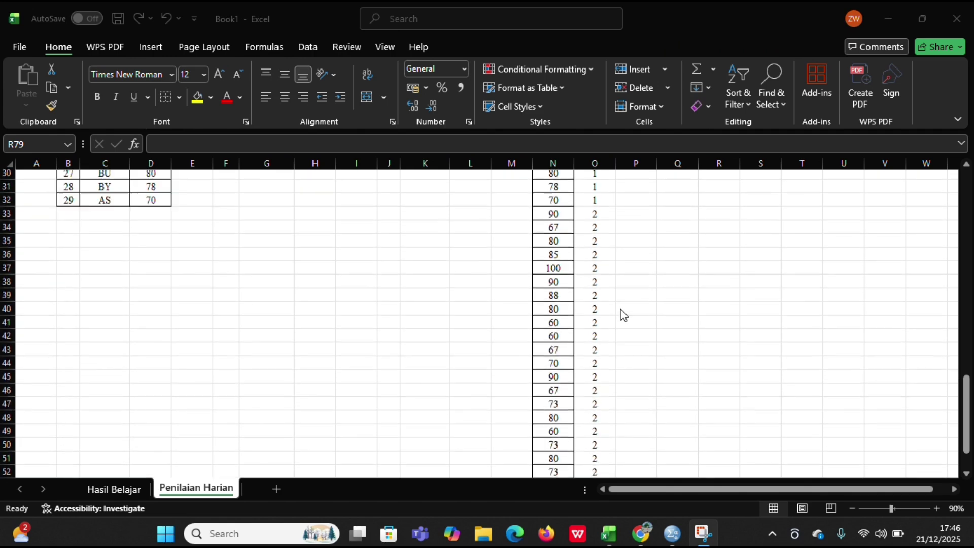
{"action": "scroll", "coordinate": [623, 315], "scroll_direction": "up", "scroll_amount": 2}
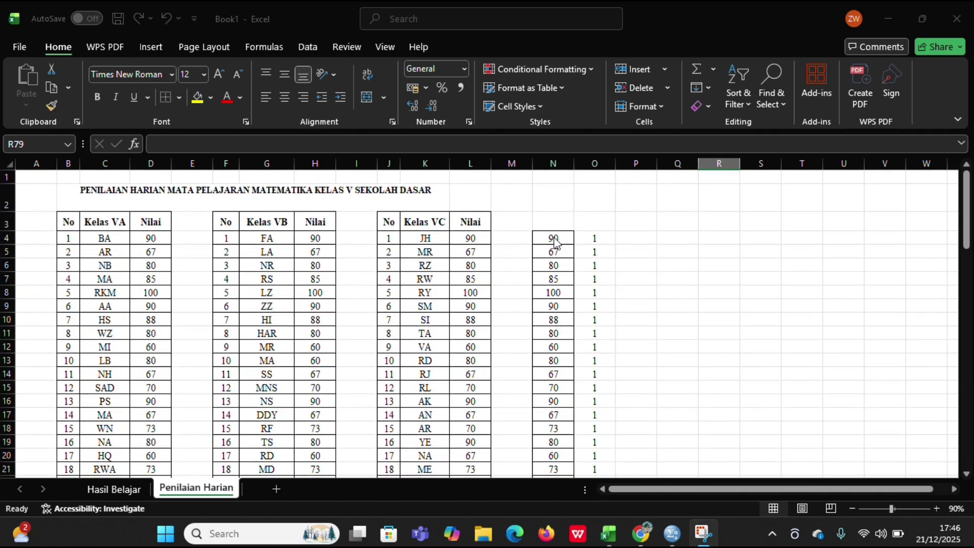
{"action": "left_click_drag", "start_coordinate": [561, 238], "coordinate": [576, 441]}
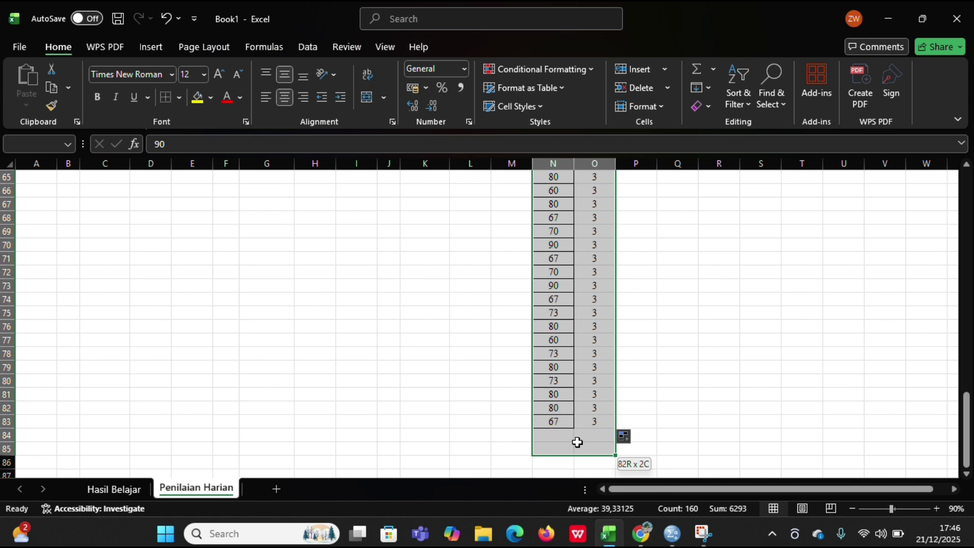
{"action": "scroll", "coordinate": [576, 436], "scroll_direction": "down", "scroll_amount": 1}
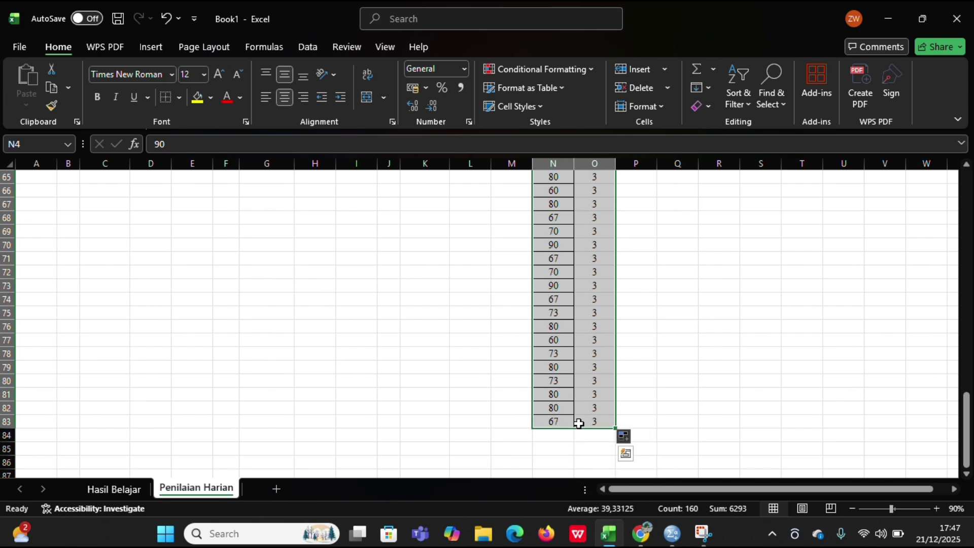
{"action": "key", "text": "ctrl+c"}
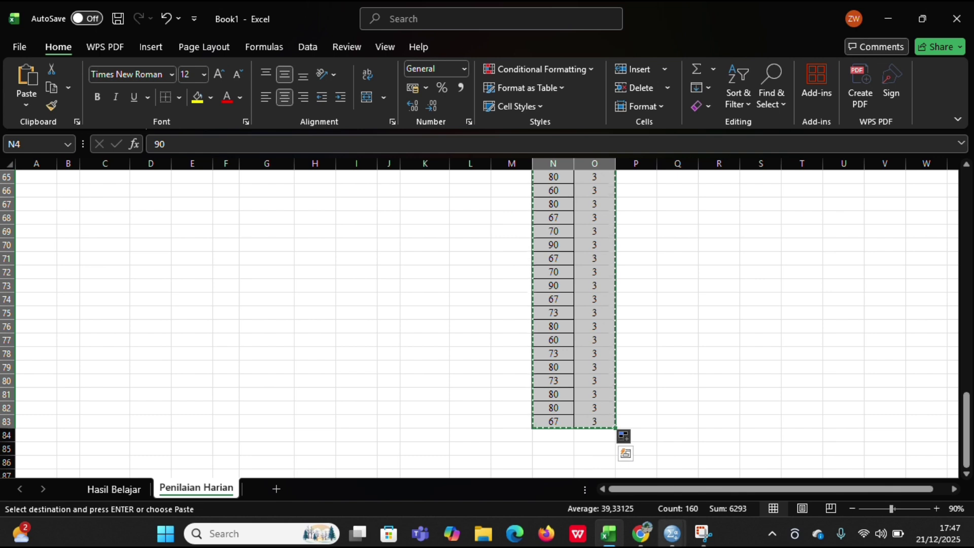
Switch to the empty SPSS dataset Untitled3 and paste the copied scores and class codes into Data View from the first cell.
{"action": "mouse_move", "coordinate": [672, 532]}
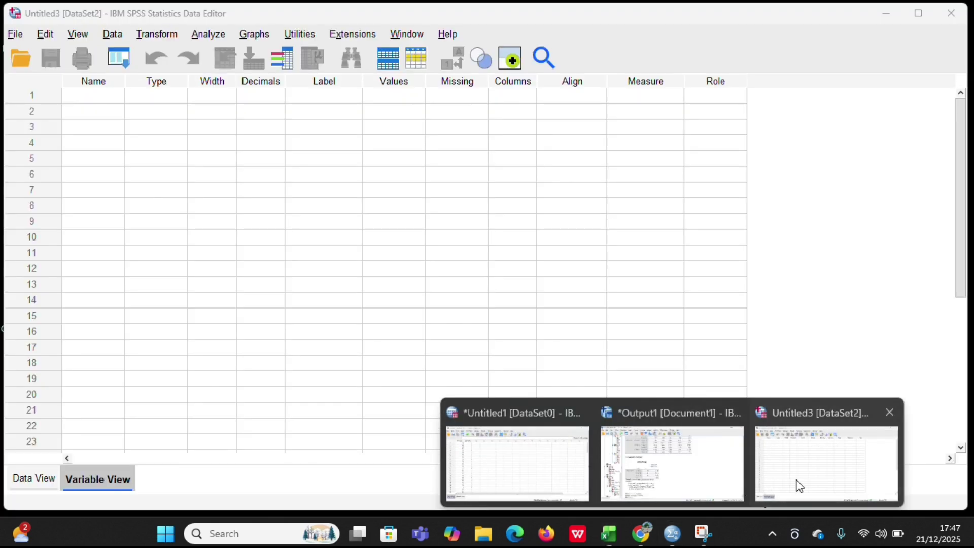
{"action": "left_click", "coordinate": [798, 484]}
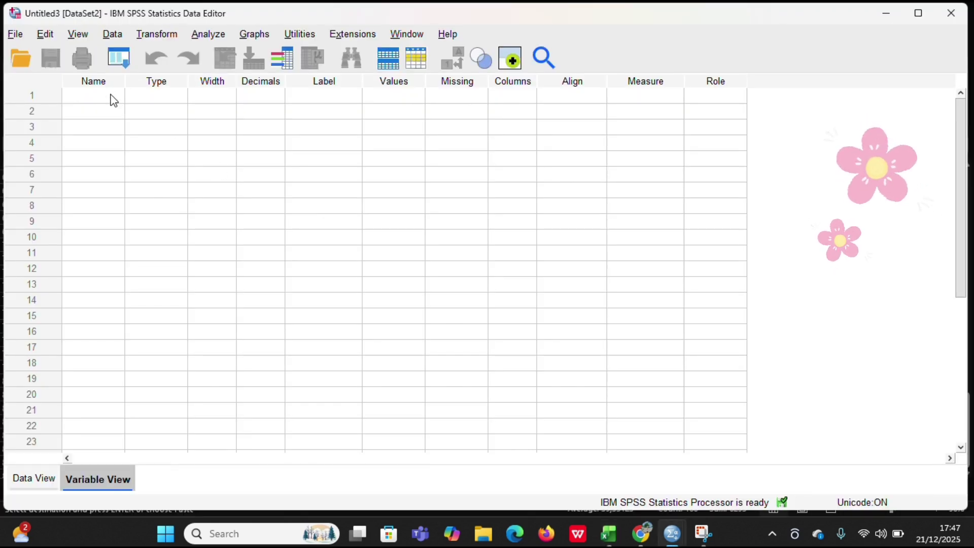
{"action": "left_click", "coordinate": [34, 478]}
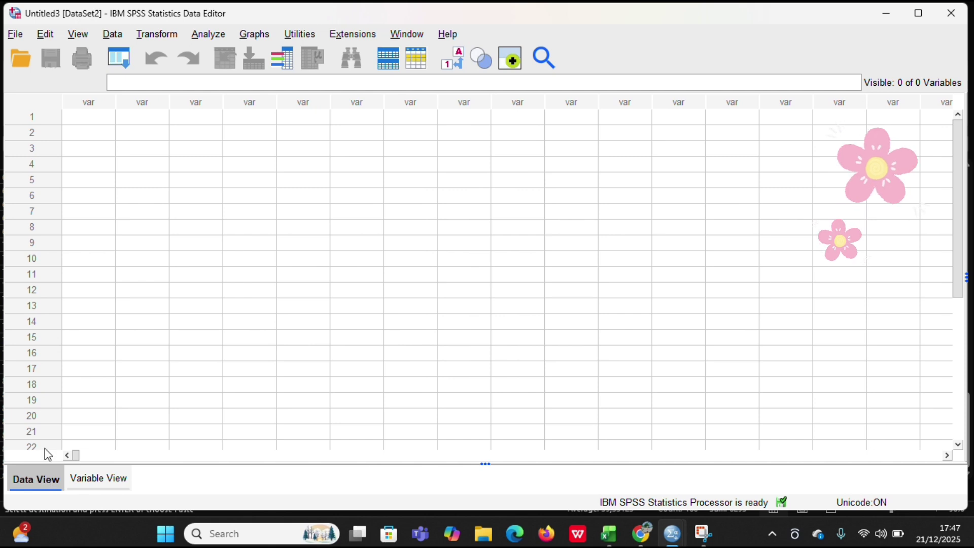
{"action": "left_click", "coordinate": [95, 122]}
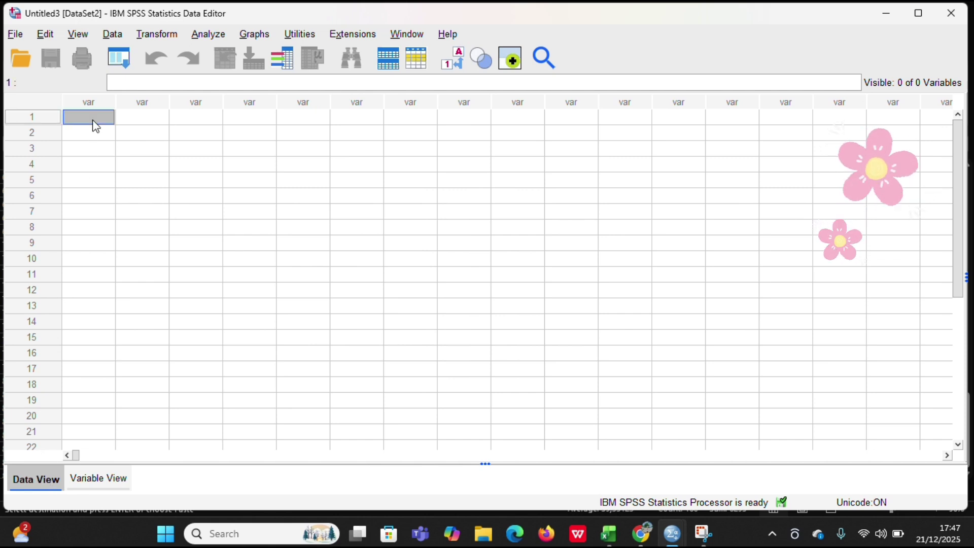
{"action": "right_click", "coordinate": [95, 126]}
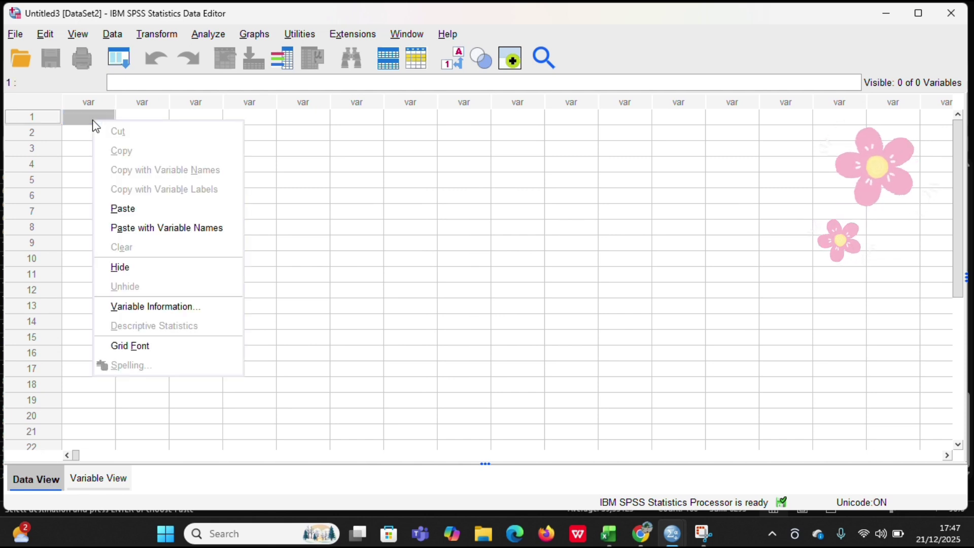
{"action": "left_click", "coordinate": [135, 209]}
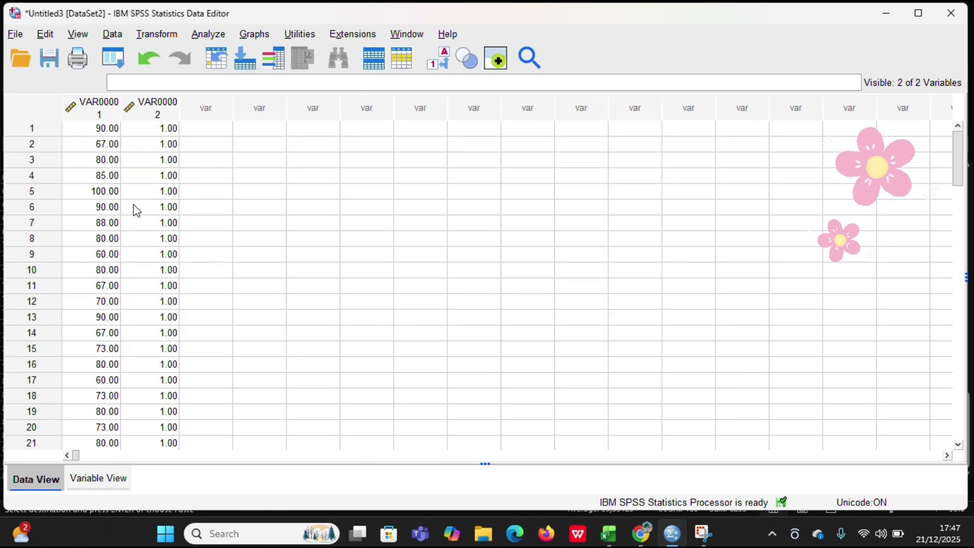
In Variable View, rename the first variable Hasil and the second variable Kelas.
{"action": "left_click", "coordinate": [113, 482]}
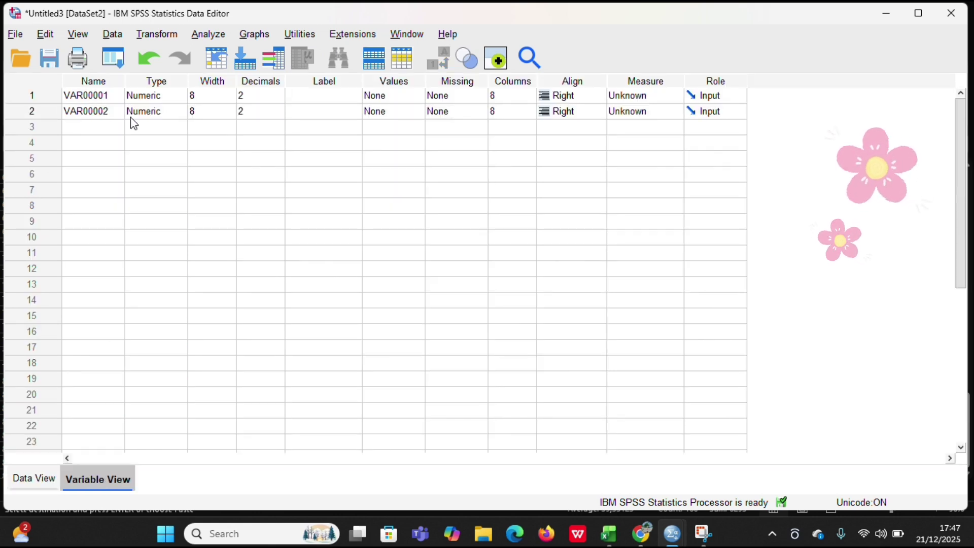
{"action": "double_click", "coordinate": [114, 95]}
{"action": "key", "text": "BackSpace"}
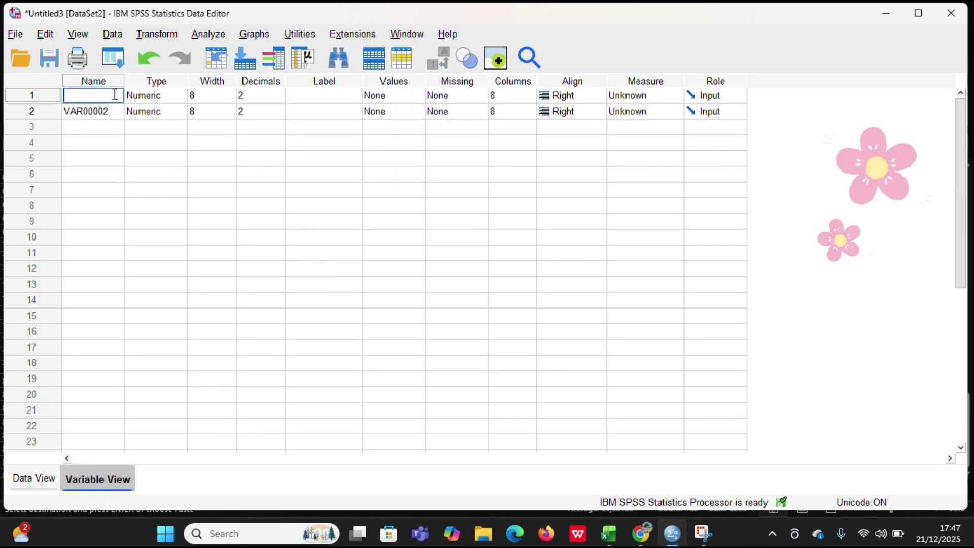
{"action": "type", "text": "Hasil"}
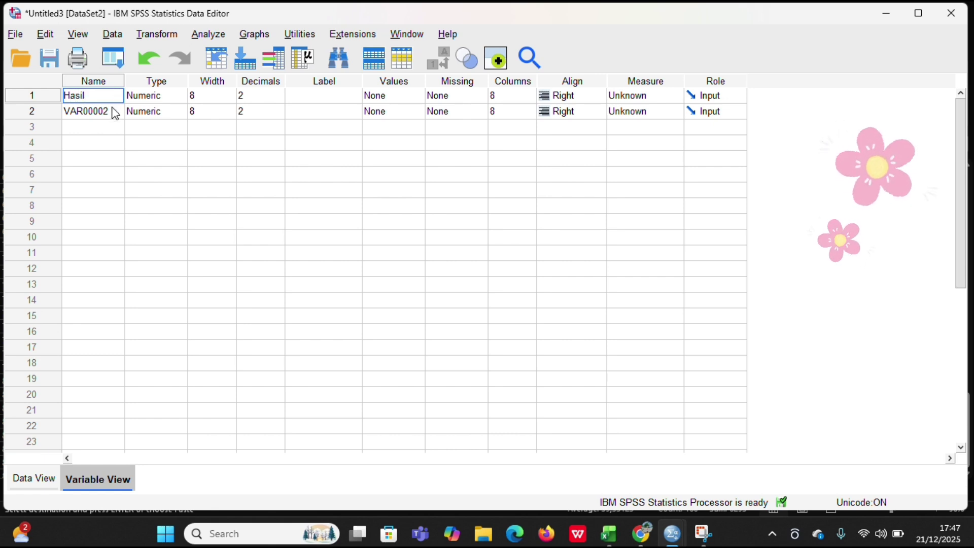
{"action": "double_click", "coordinate": [114, 110]}
{"action": "key", "text": "BackSpace"}
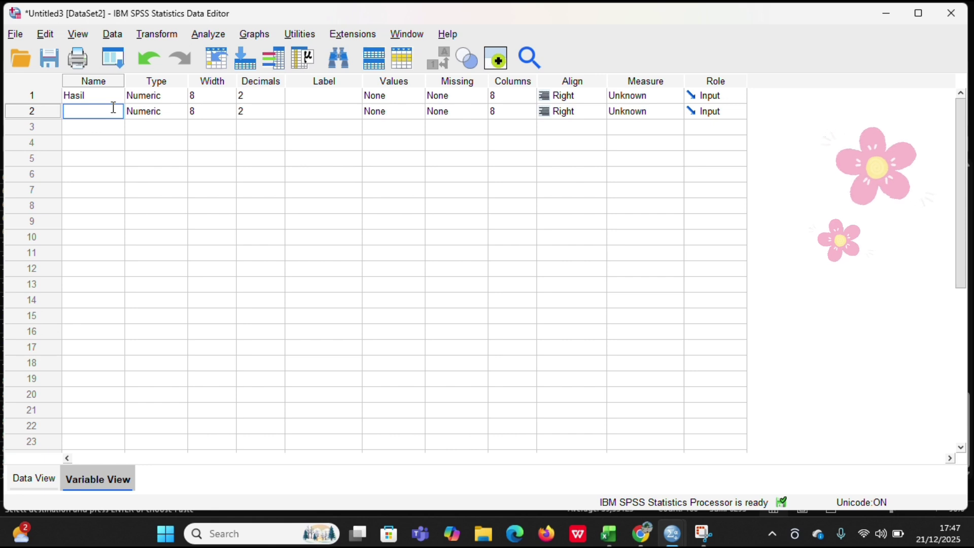
{"action": "type", "text": "Kelas"}
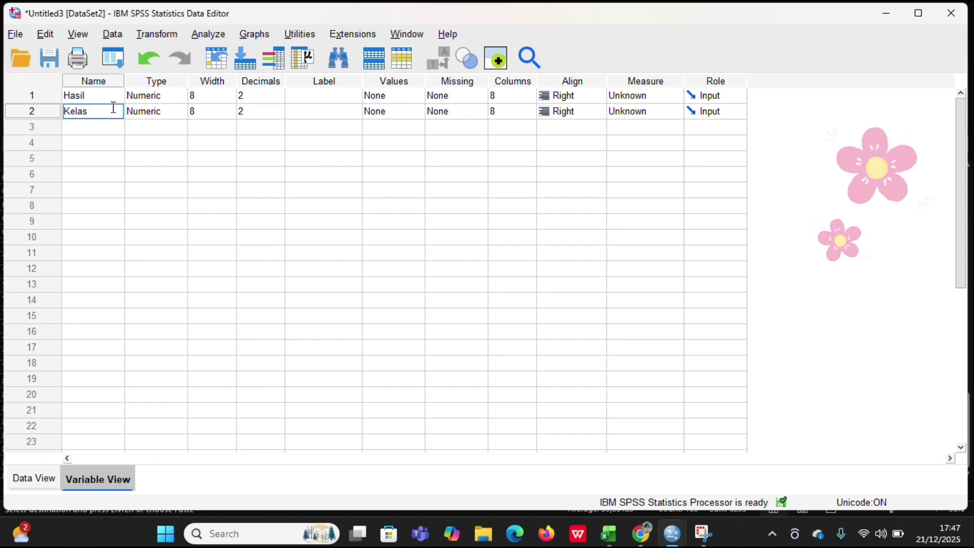
Set the decimals of both the Hasil and Kelas variables to 0.
{"action": "left_click", "coordinate": [257, 95]}
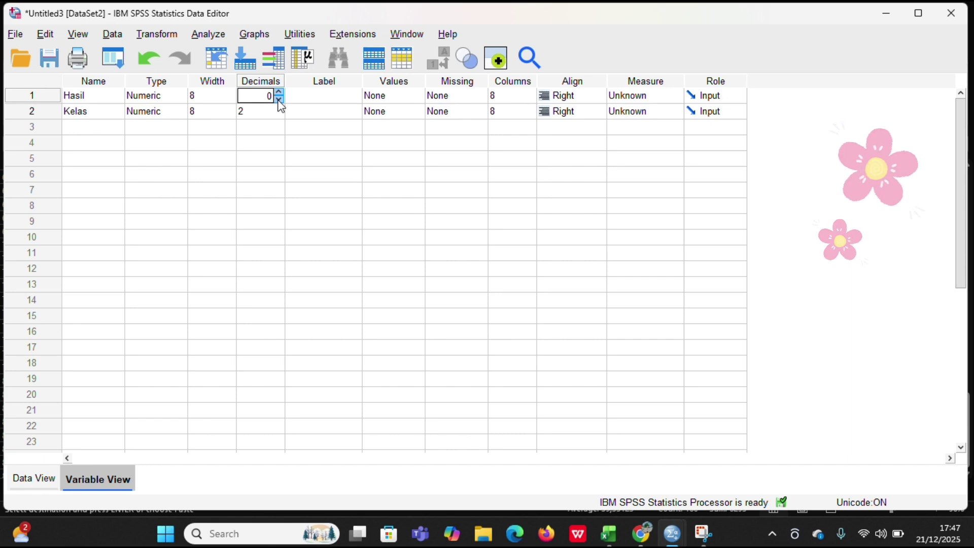
{"action": "left_click", "coordinate": [277, 111]}
{"action": "left_click", "coordinate": [279, 108]}
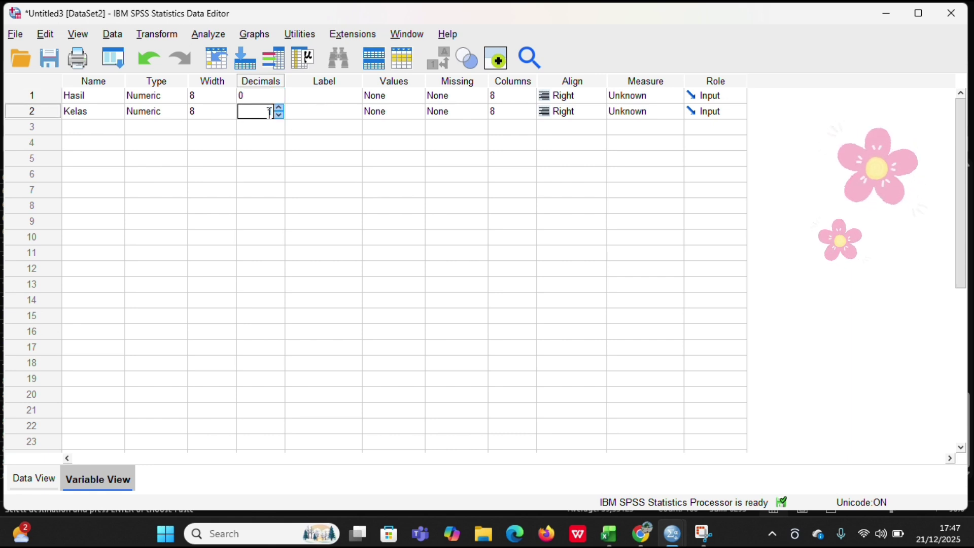
{"action": "left_click", "coordinate": [279, 115]}
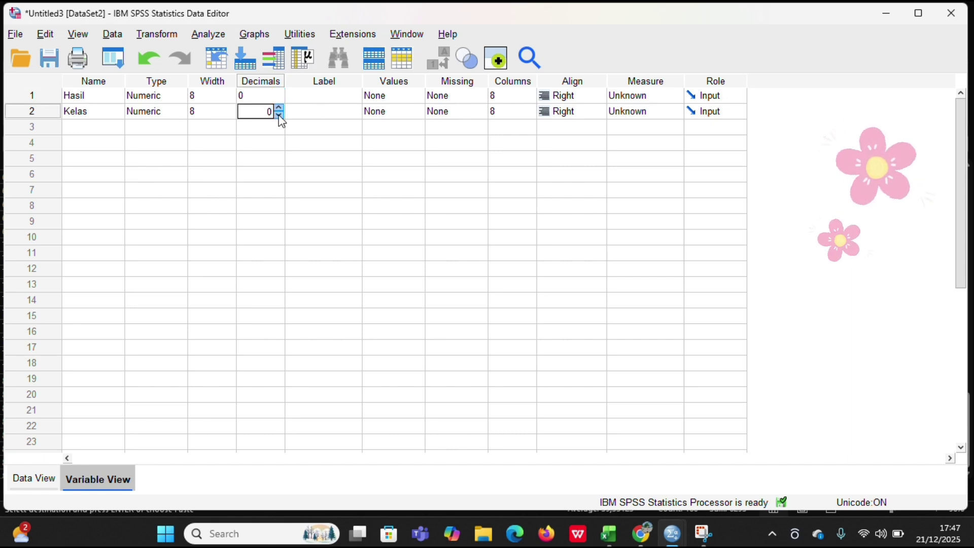
Label the Hasil variable "Hasil Belajar" and the Kelas variable "Kelas".
{"action": "left_click", "coordinate": [312, 95]}
{"action": "type", "text": "H"}
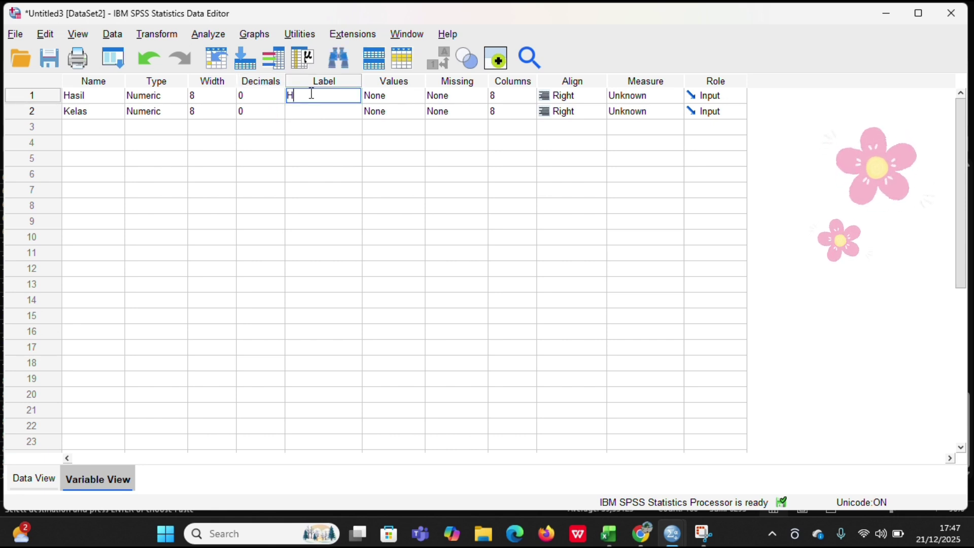
{"action": "type", "text": "asil"}
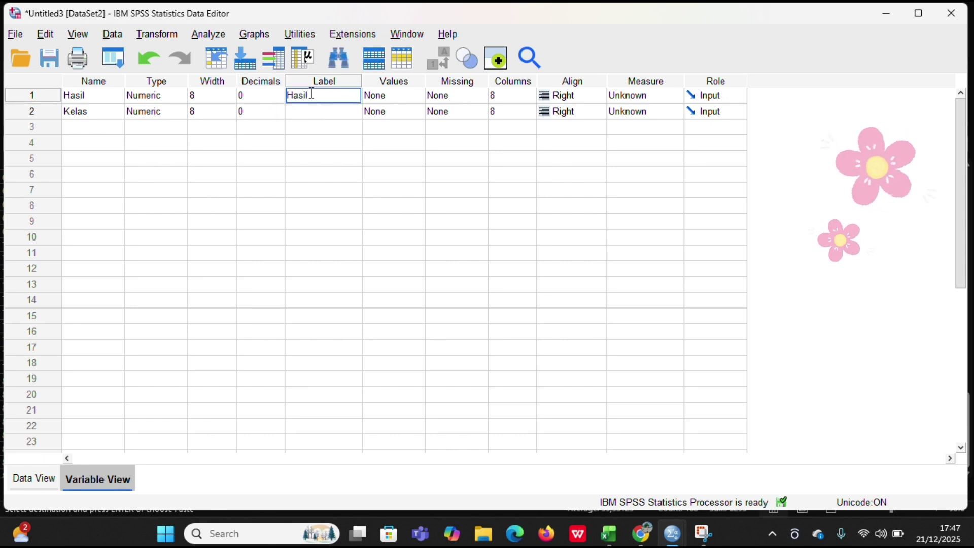
{"action": "type", "text": " Belajar"}
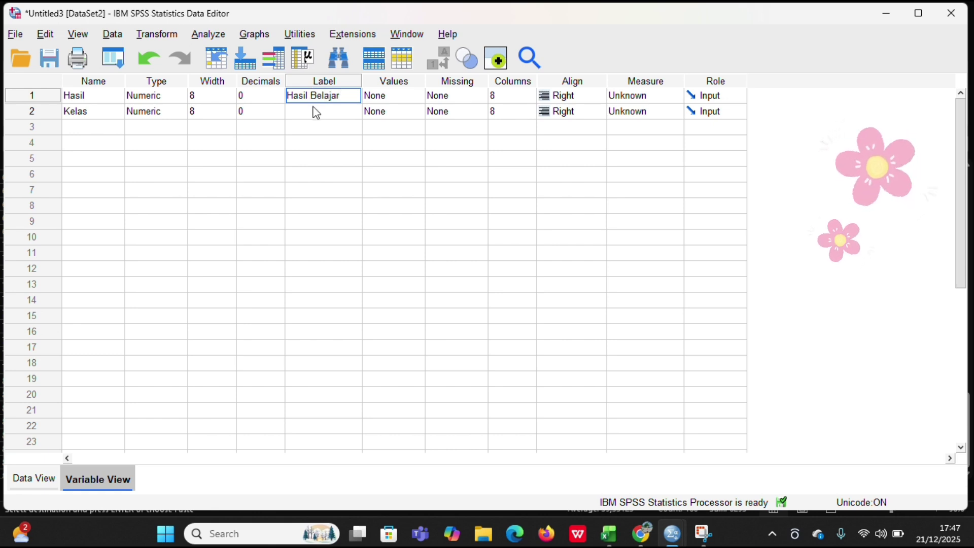
{"action": "left_click", "coordinate": [315, 111]}
{"action": "type", "text": "K"}
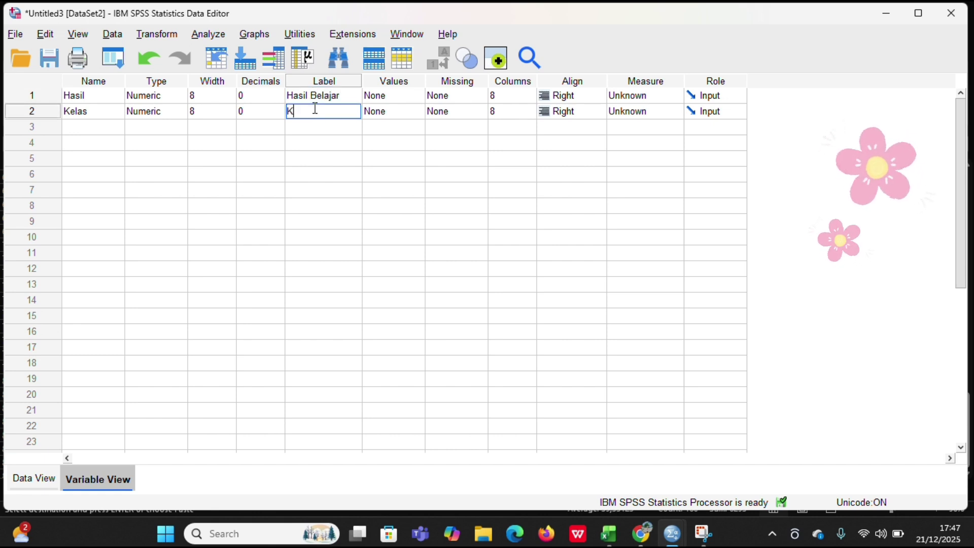
{"action": "type", "text": "elas"}
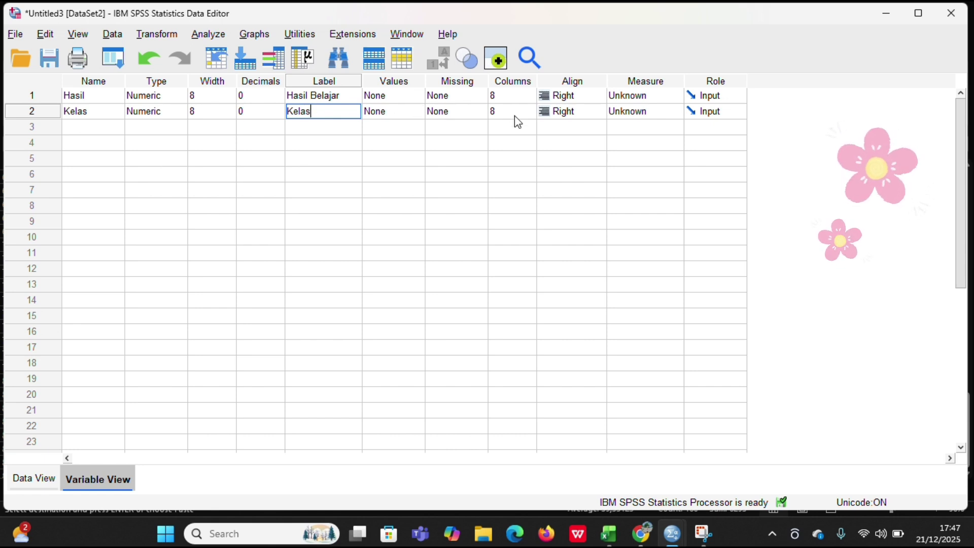
Open the value labels of the Kelas variable and add value 1 with the label "Kelas VA".
{"action": "left_click", "coordinate": [401, 113]}
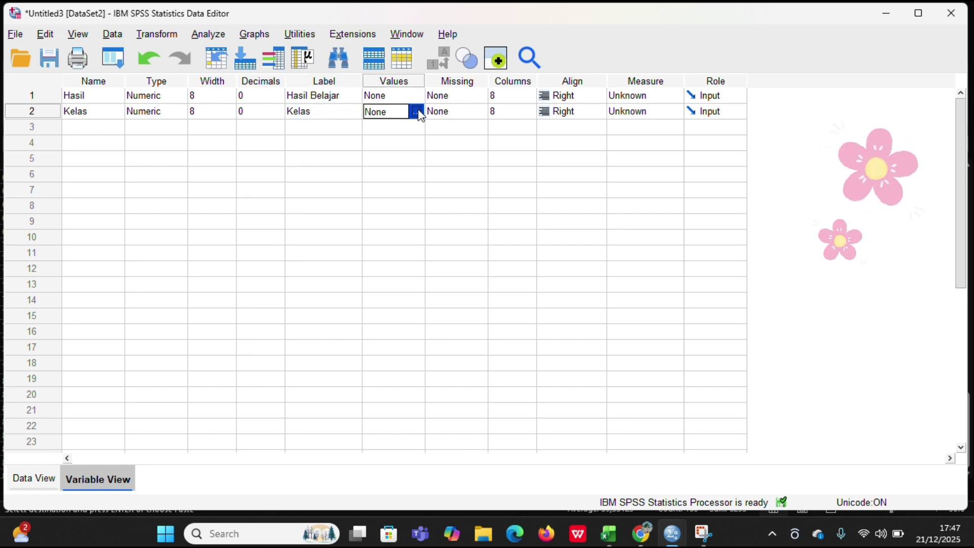
{"action": "left_click", "coordinate": [417, 111]}
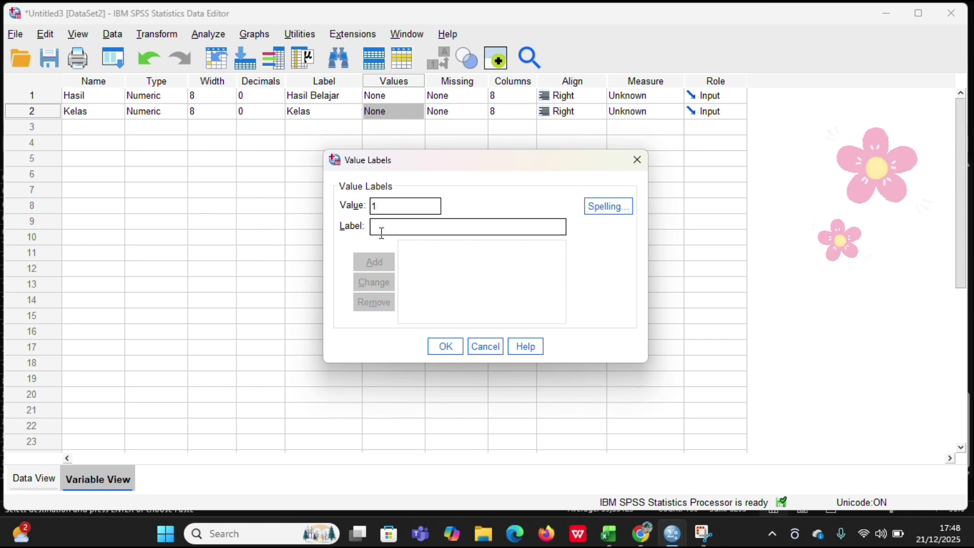
{"action": "type", "text": "Kelas"}
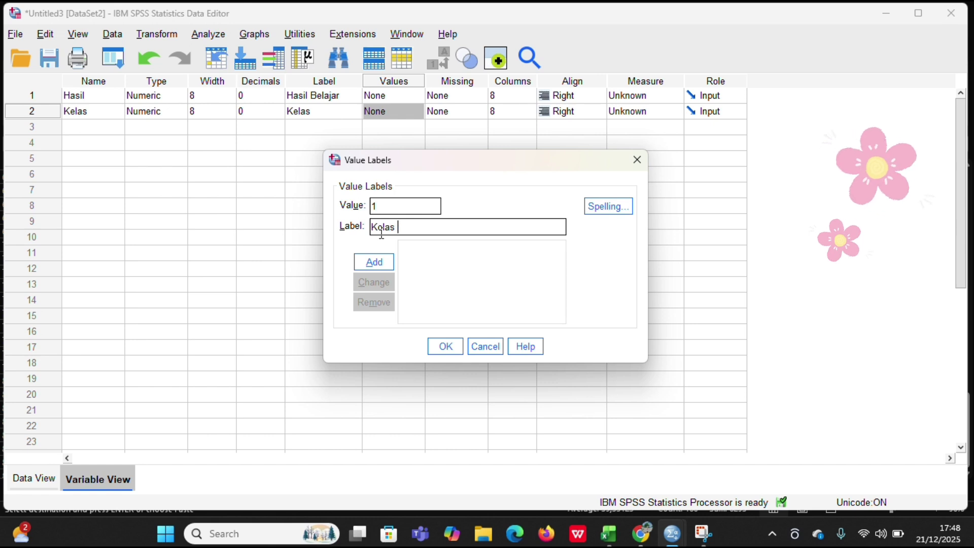
{"action": "type", "text": " VA"}
{"action": "left_click", "coordinate": [383, 264]}
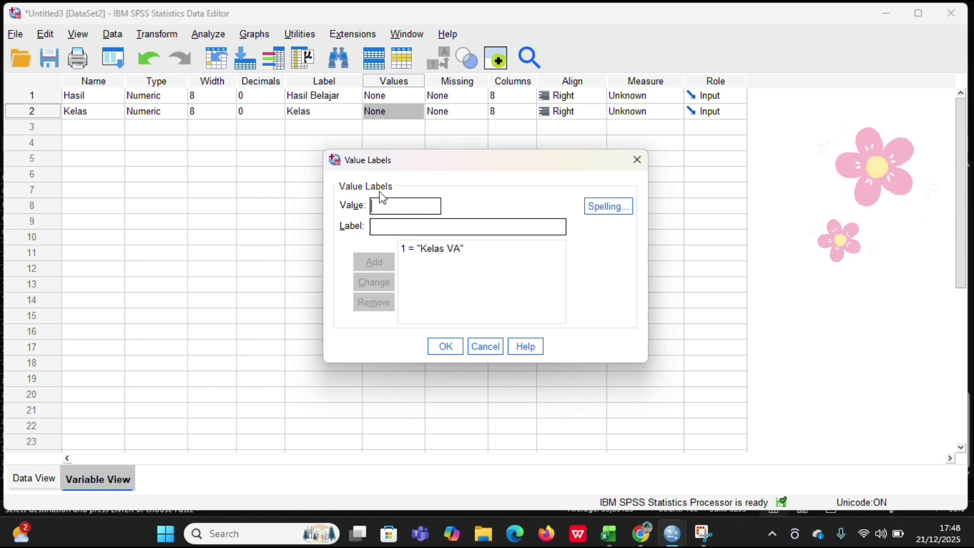
Add the value labels 2 = "Kelas VB" and 3 = "Kelas VC" for the Kelas variable and apply them.
{"action": "left_click", "coordinate": [381, 228]}
{"action": "type", "text": "Kelas V"}
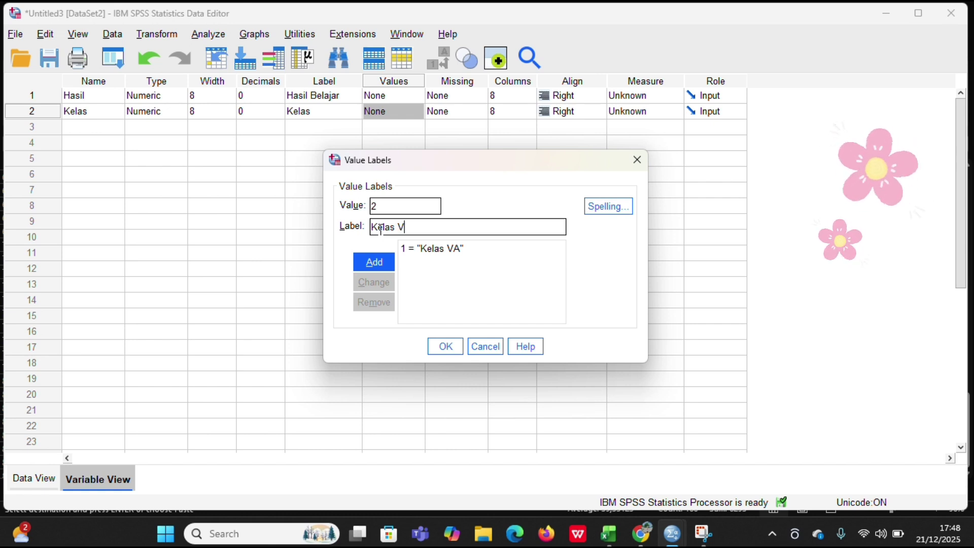
{"action": "type", "text": "B"}
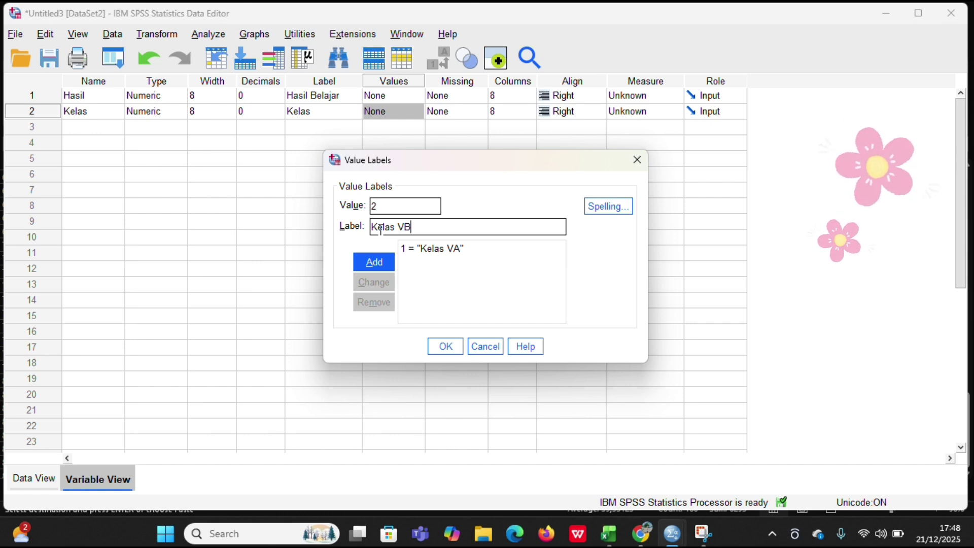
{"action": "left_click", "coordinate": [378, 262]}
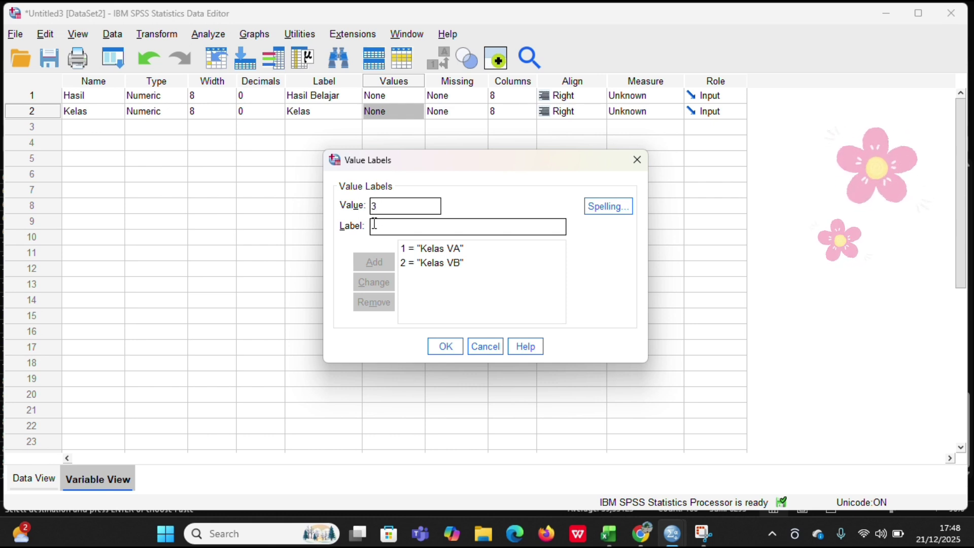
{"action": "left_click", "coordinate": [375, 224]}
{"action": "type", "text": "Kelas V"}
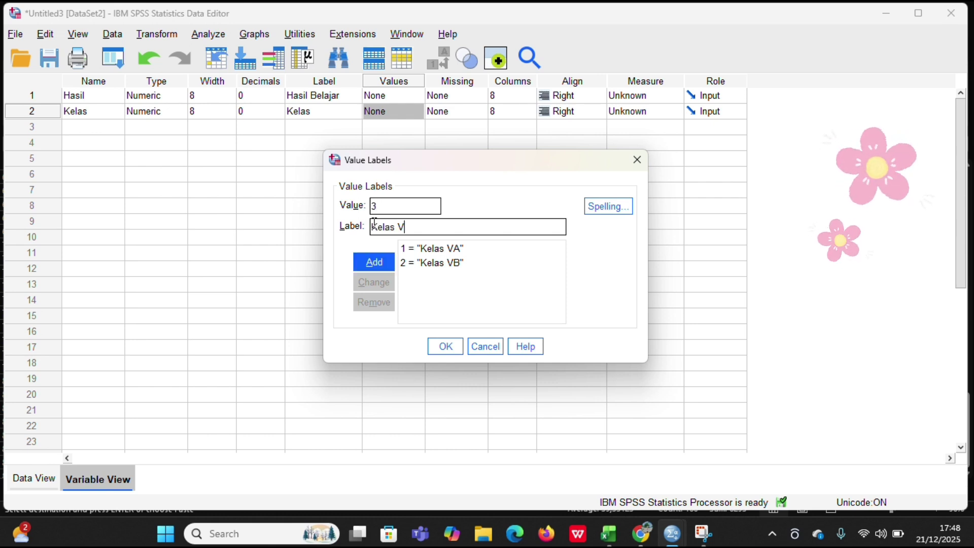
{"action": "type", "text": "C"}
{"action": "left_click", "coordinate": [382, 262]}
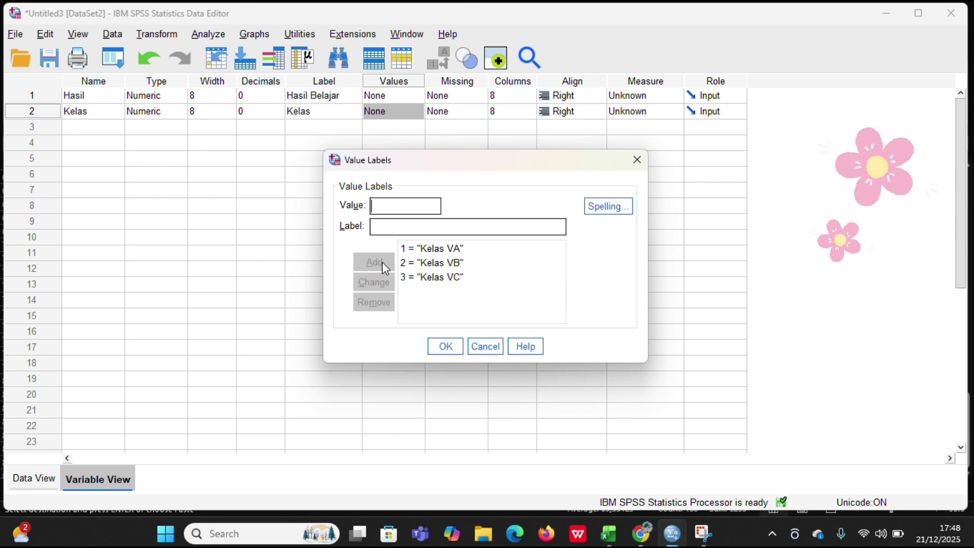
{"action": "left_click", "coordinate": [446, 347]}
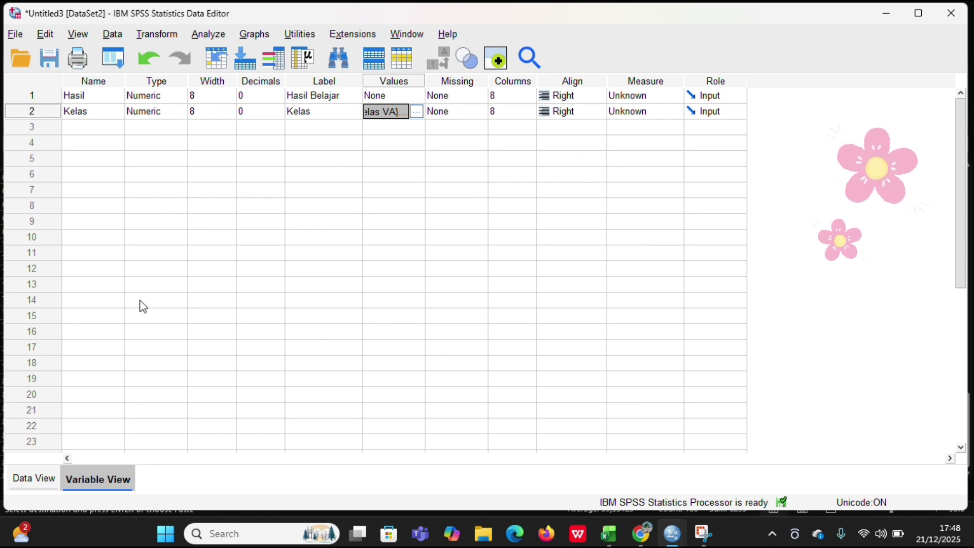
Return to Data View and set up an Explore analysis with Hasil Belajar as the dependent variable and Kelas as the factor.
{"action": "left_click", "coordinate": [44, 486]}
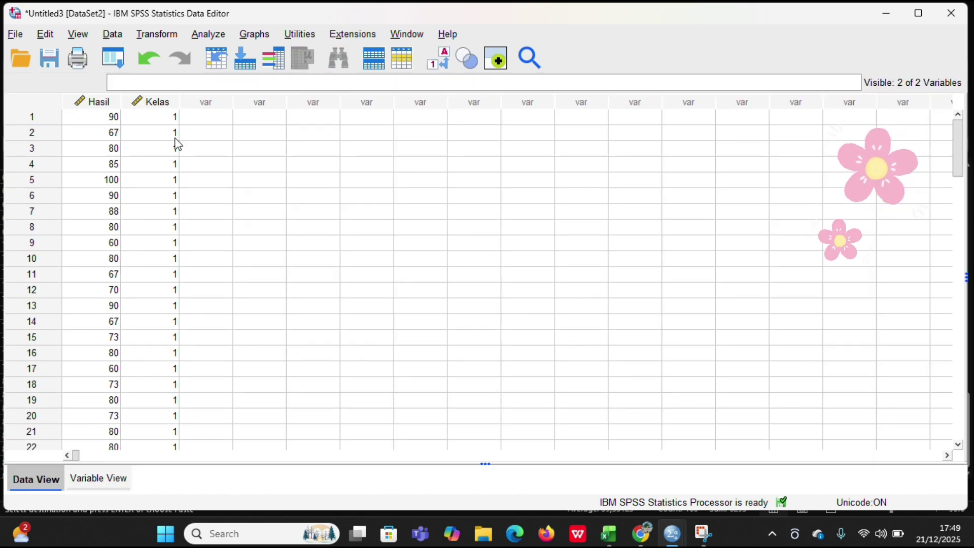
{"action": "left_click", "coordinate": [206, 36]}
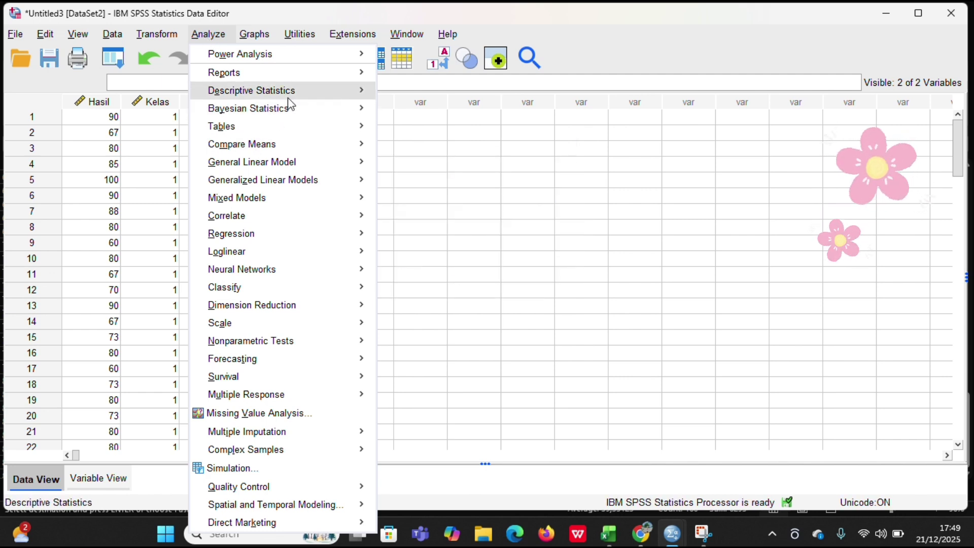
{"action": "mouse_move", "coordinate": [359, 91]}
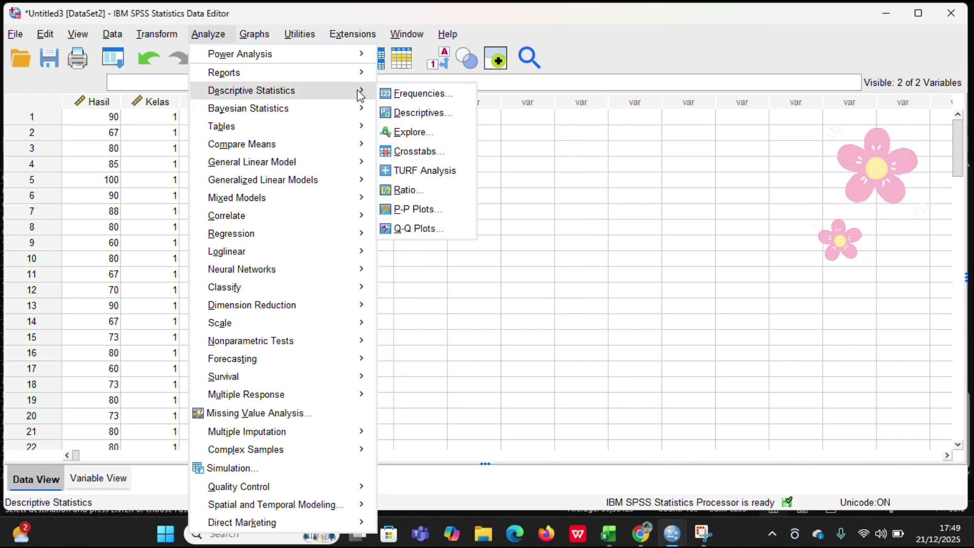
{"action": "left_click", "coordinate": [422, 133]}
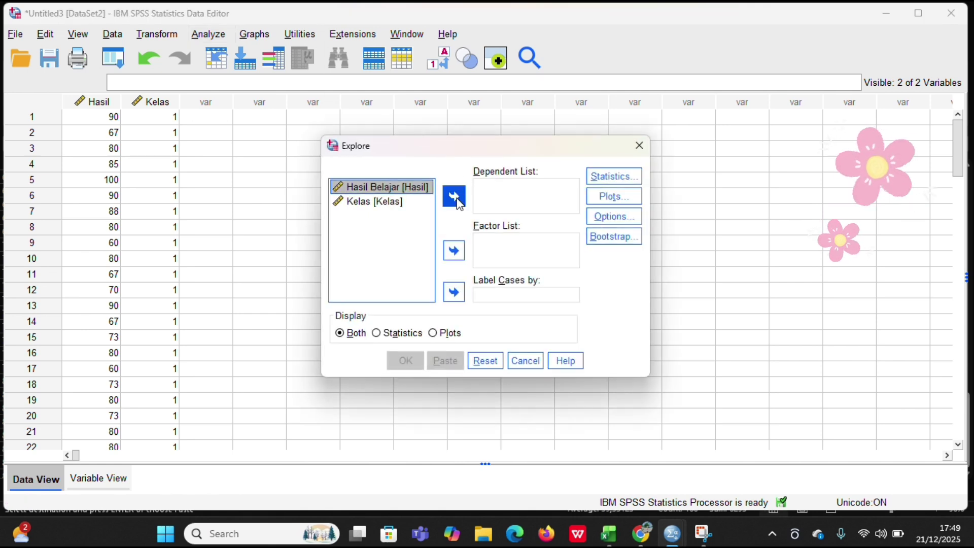
{"action": "left_click", "coordinate": [455, 197]}
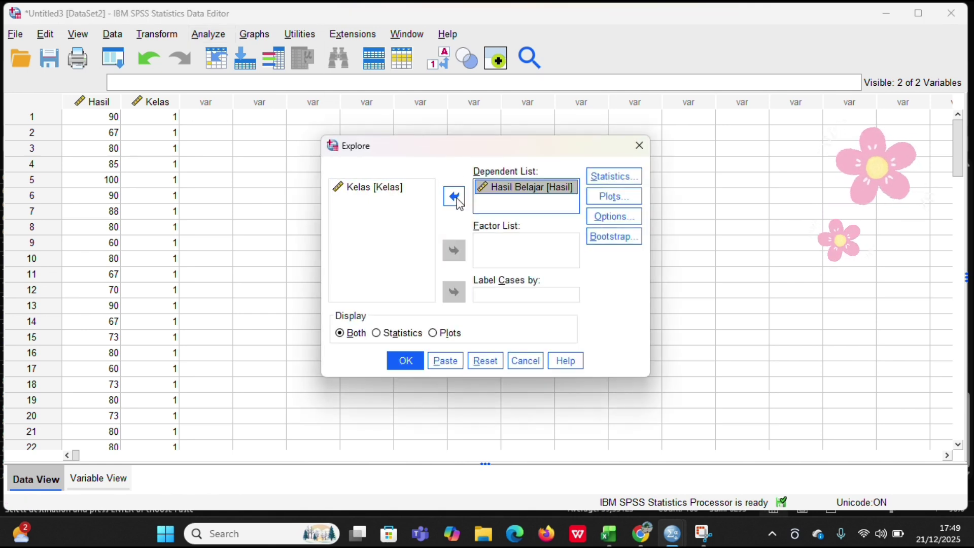
{"action": "left_click", "coordinate": [409, 192]}
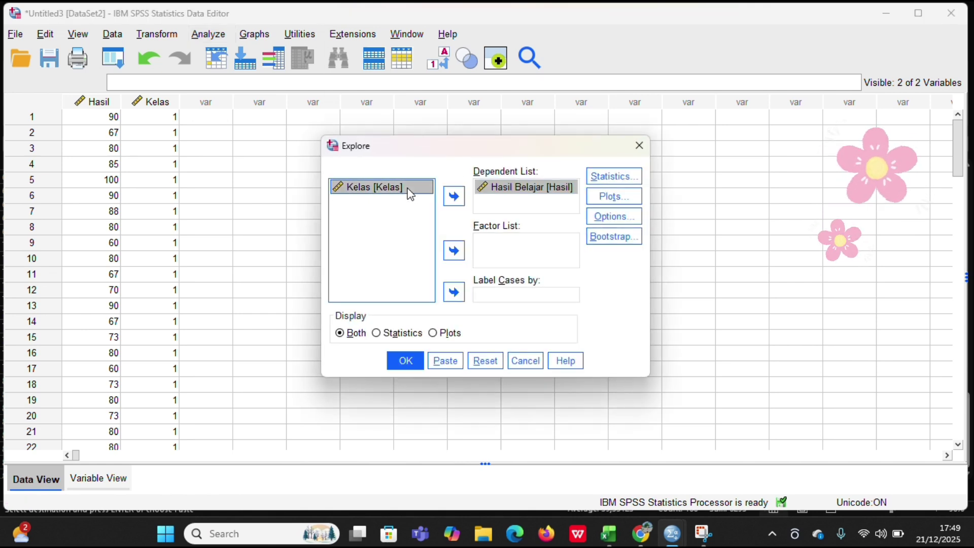
{"action": "left_click", "coordinate": [460, 256]}
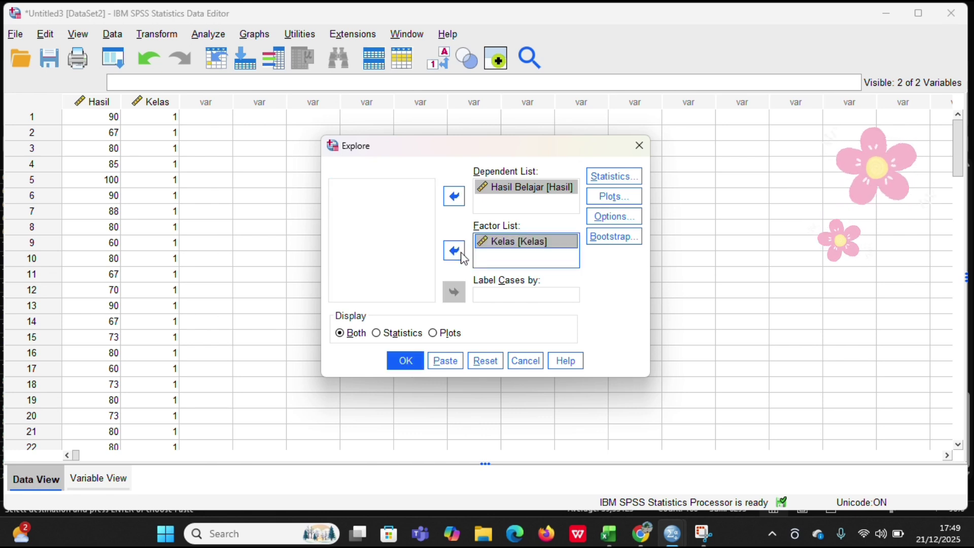
Include normality plots with tests, run the Explore analysis, and examine the Tests of Normality table in the output.
{"action": "left_click", "coordinate": [631, 206]}
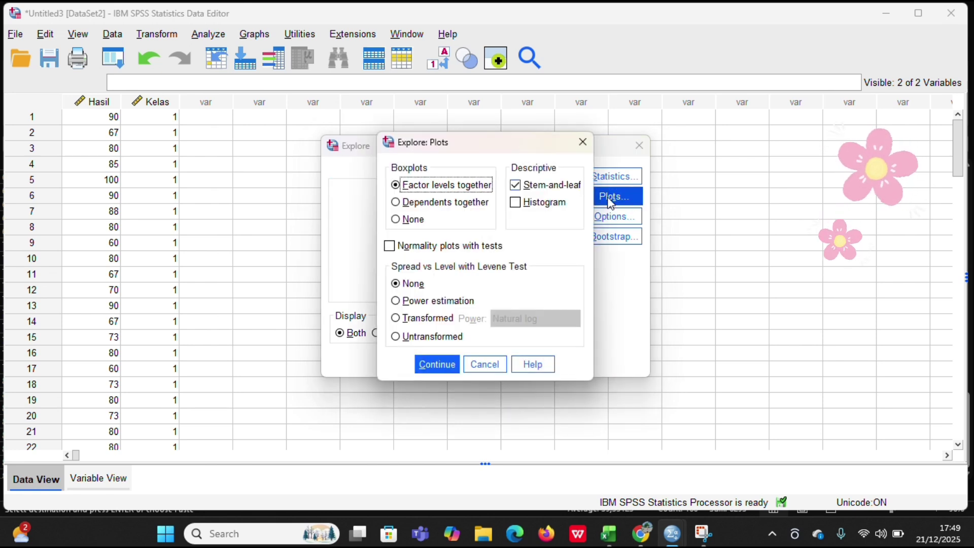
{"action": "left_click", "coordinate": [388, 247]}
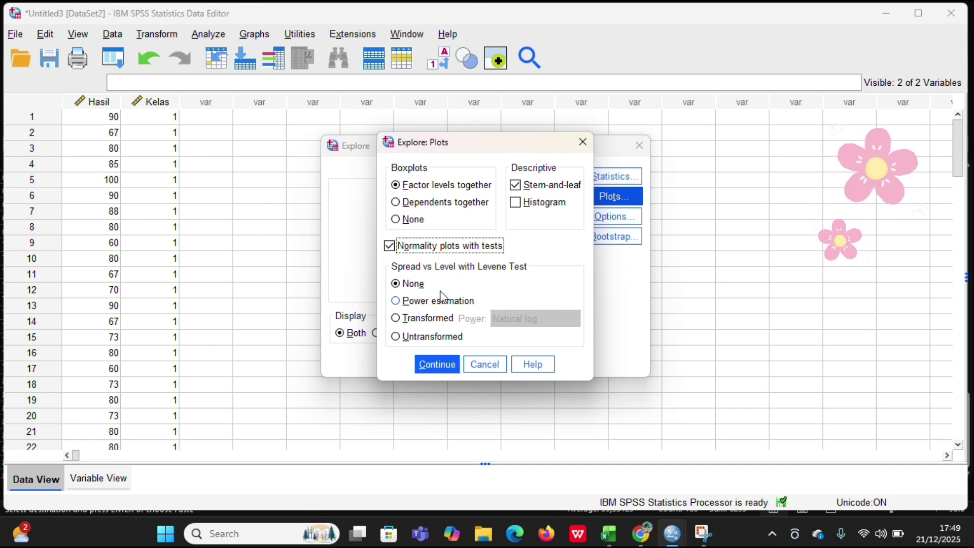
{"action": "left_click", "coordinate": [436, 368]}
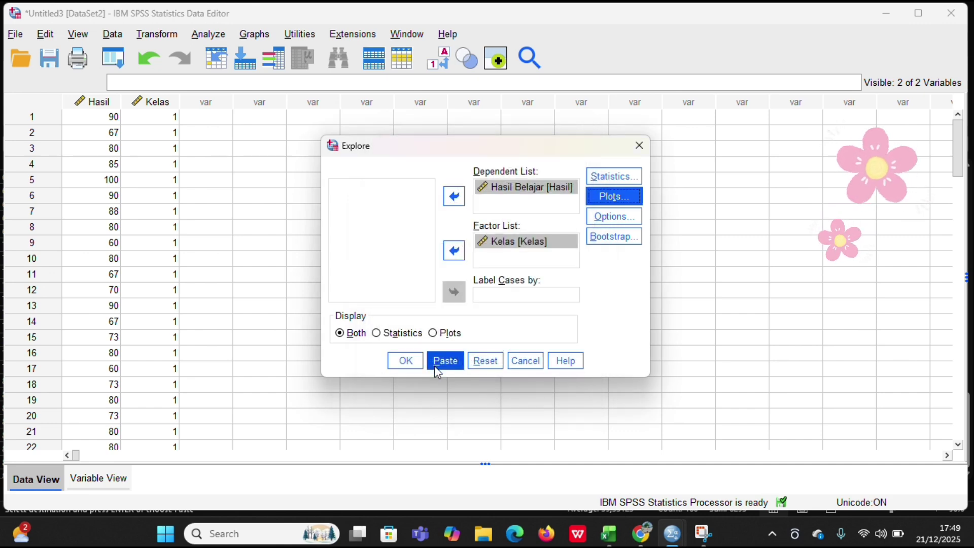
{"action": "left_click", "coordinate": [405, 361]}
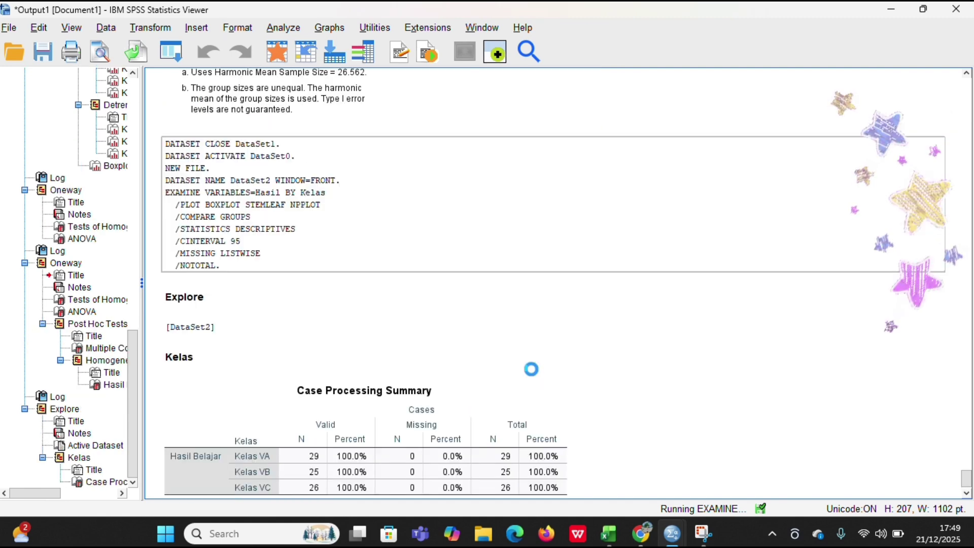
{"action": "scroll", "coordinate": [535, 375], "scroll_direction": "down", "scroll_amount": 10}
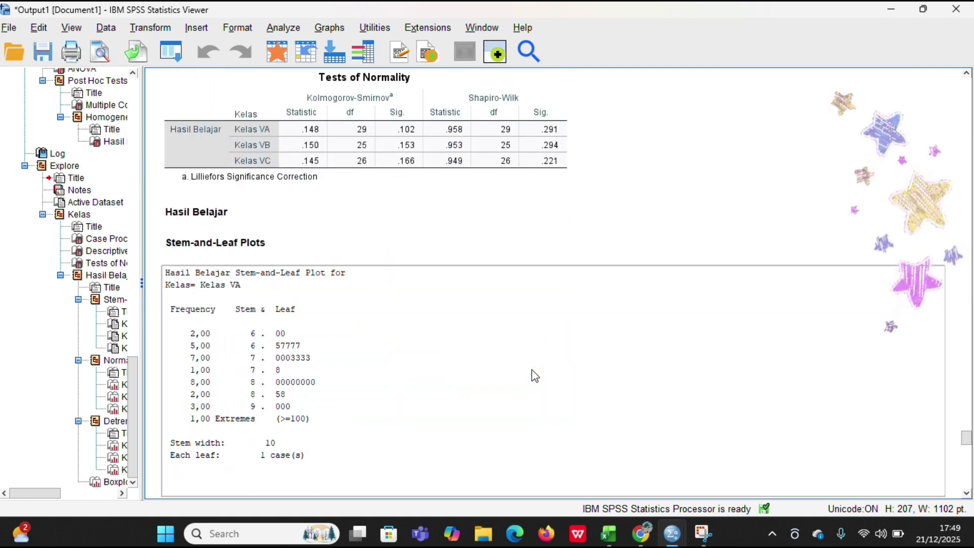
{"action": "scroll", "coordinate": [535, 375], "scroll_direction": "up", "scroll_amount": 3}
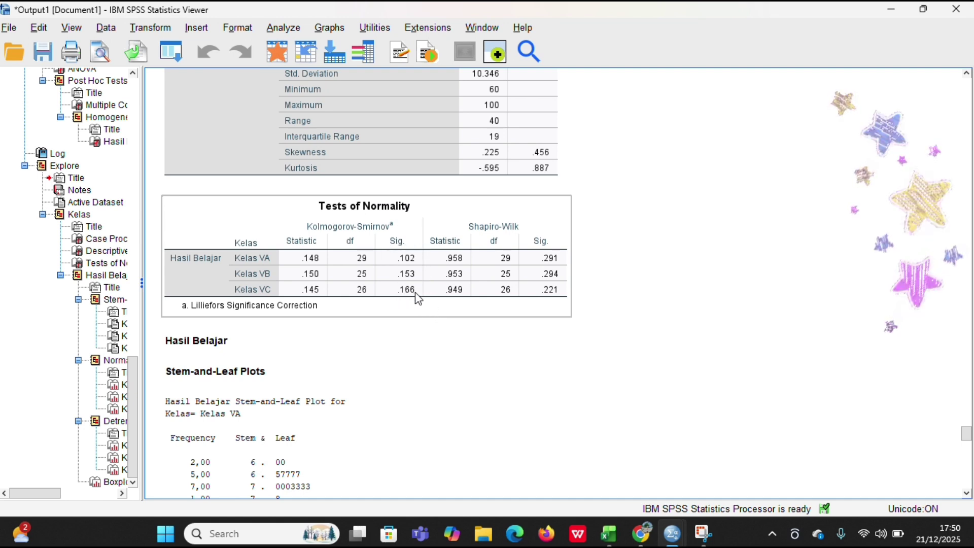
{"action": "left_click", "coordinate": [423, 329]}
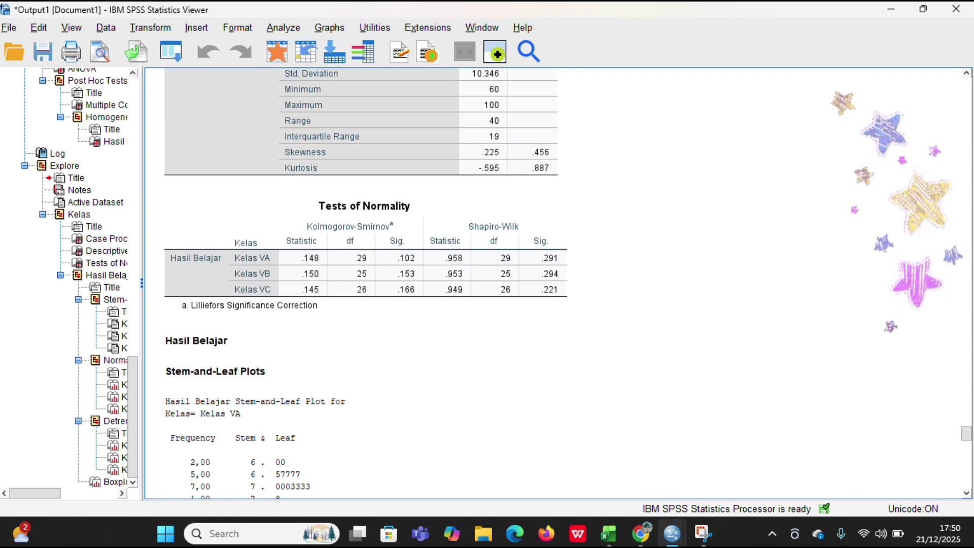
Return to the Untitled3 dataset and set up a One-Way ANOVA with Hasil Belajar as the dependent variable and Kelas as the factor.
{"action": "mouse_move", "coordinate": [672, 533]}
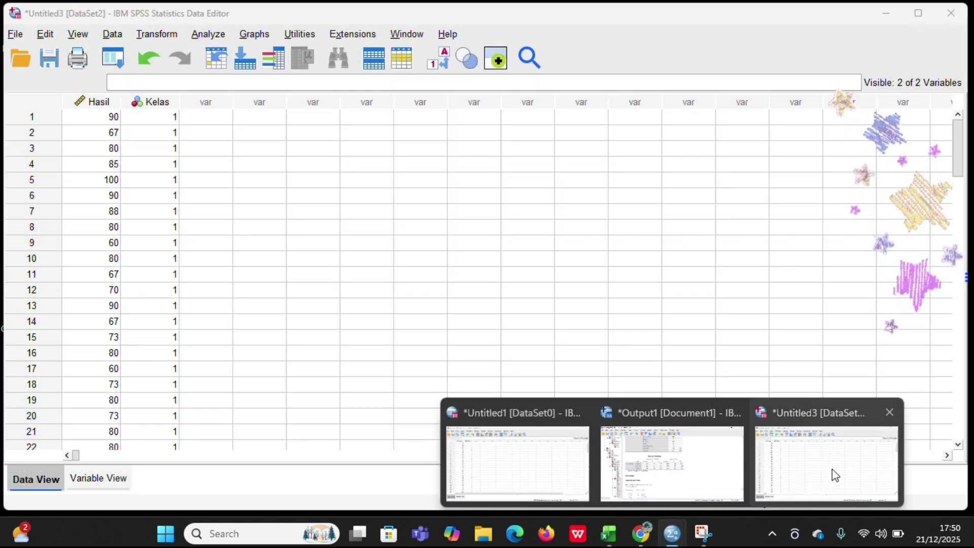
{"action": "left_click", "coordinate": [831, 469]}
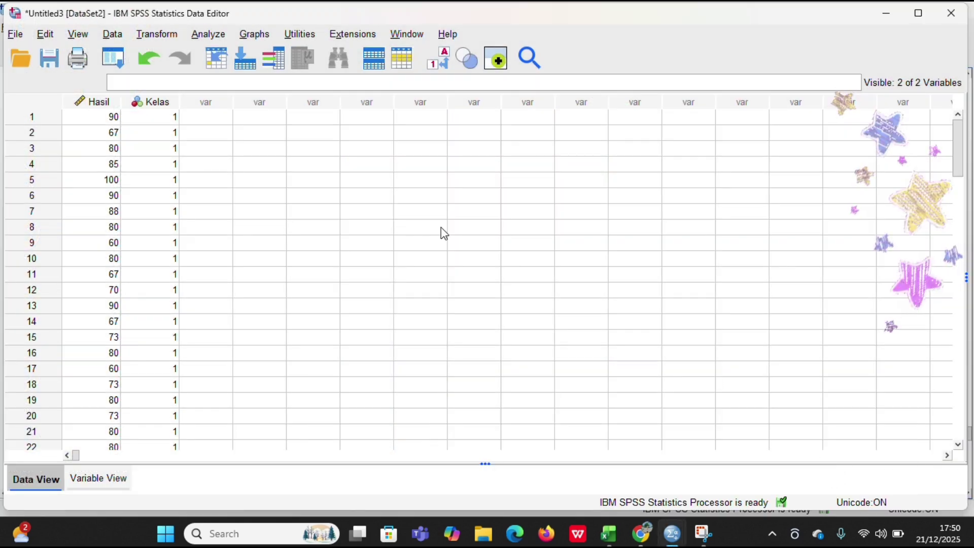
{"action": "left_click", "coordinate": [216, 41]}
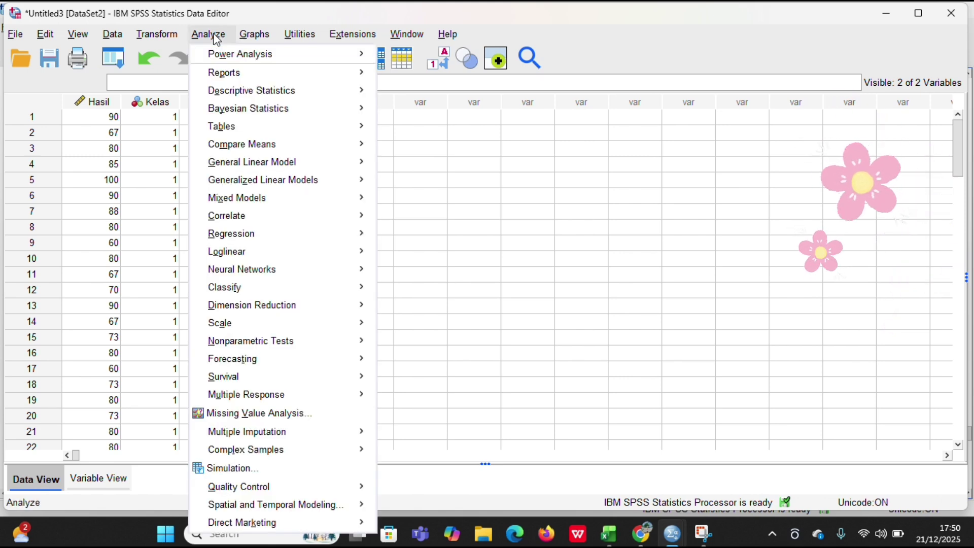
{"action": "mouse_move", "coordinate": [276, 144]}
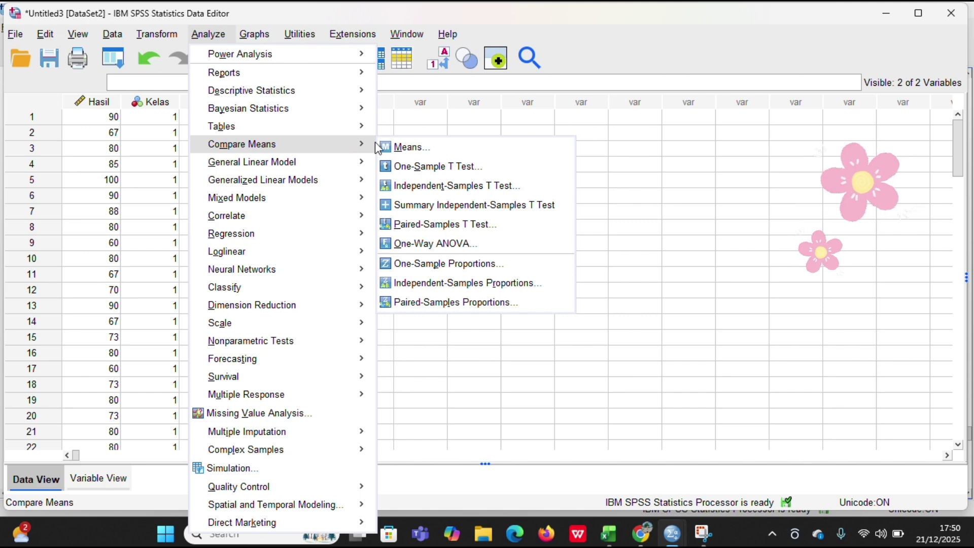
{"action": "left_click", "coordinate": [444, 244]}
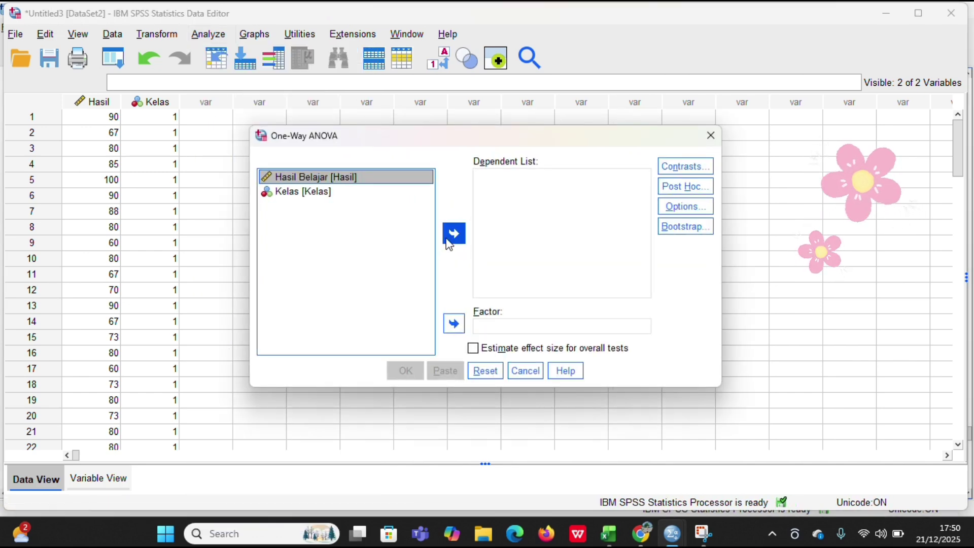
{"action": "left_click", "coordinate": [454, 238]}
{"action": "left_click", "coordinate": [384, 191]}
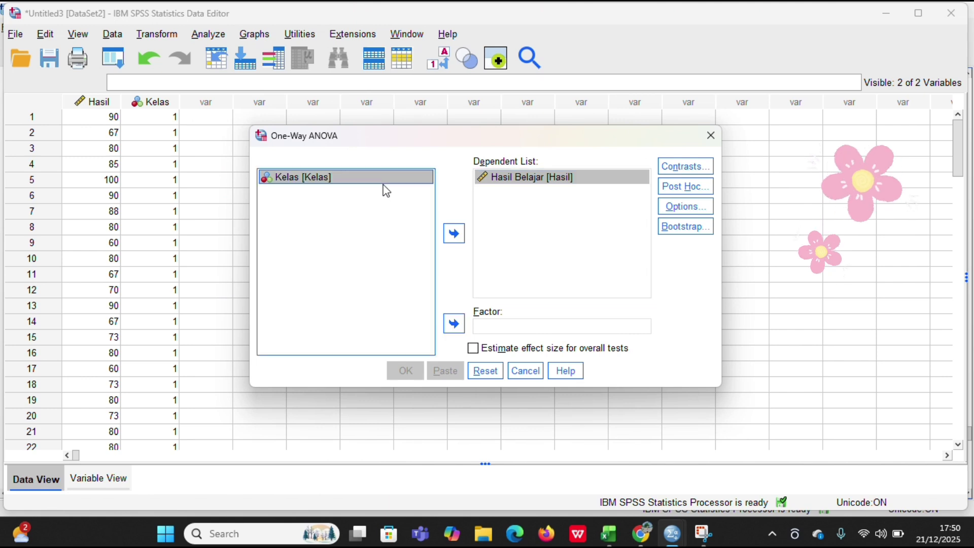
{"action": "left_click", "coordinate": [454, 324]}
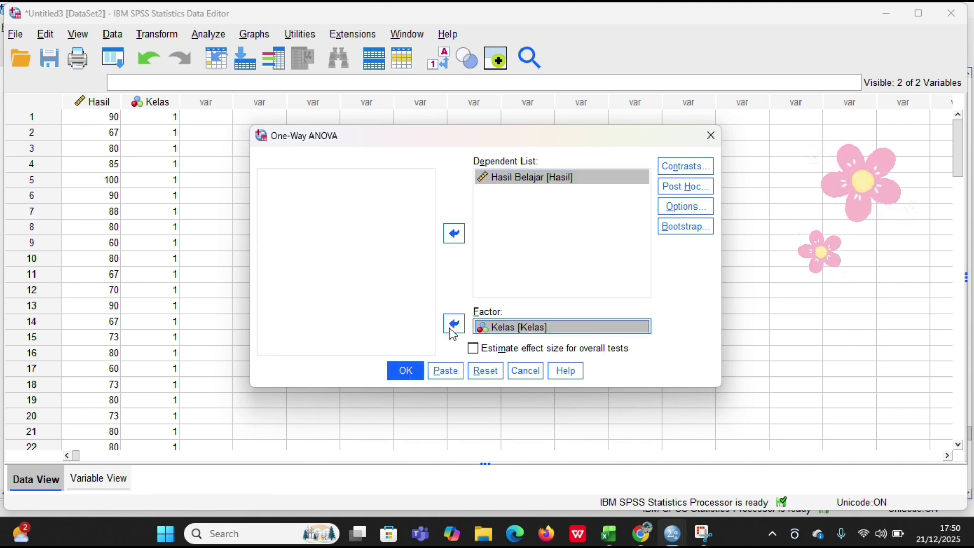
Include the homogeneity of variance test in the One-Way ANOVA options and run the analysis.
{"action": "left_click", "coordinate": [695, 210]}
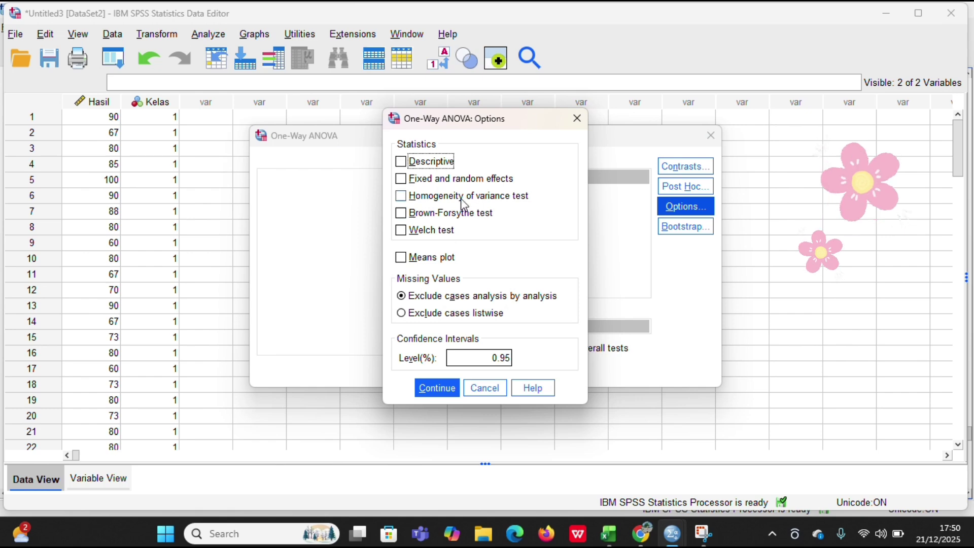
{"action": "left_click", "coordinate": [401, 198]}
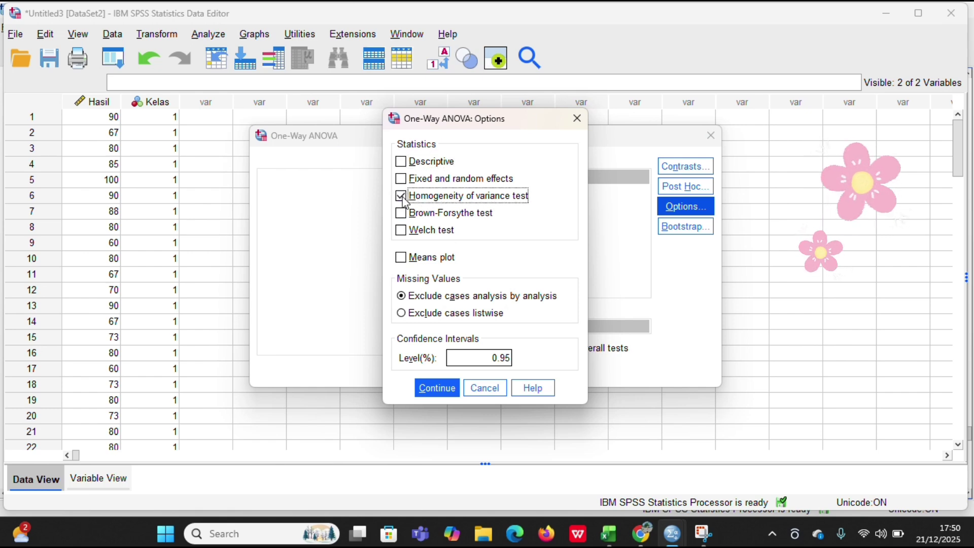
{"action": "left_click", "coordinate": [435, 388]}
{"action": "left_click", "coordinate": [403, 372]}
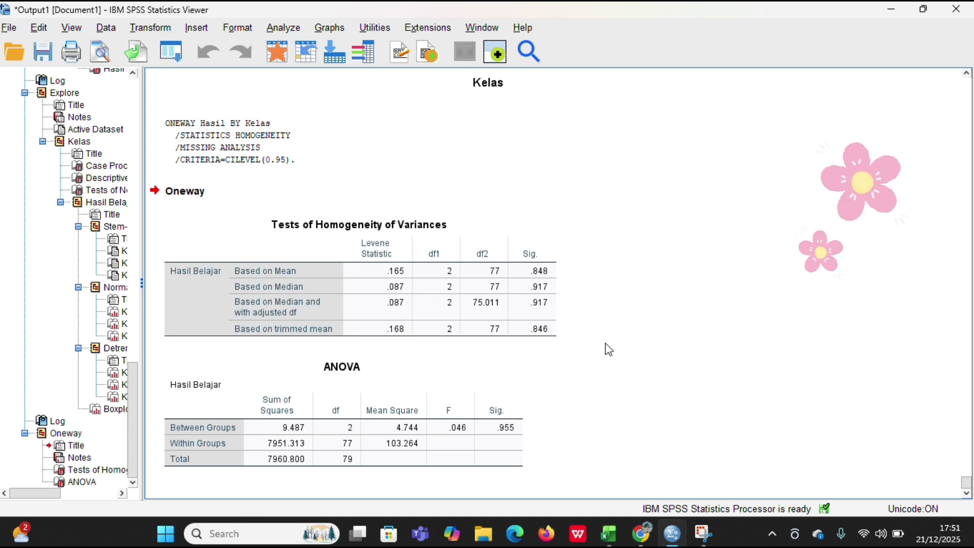
Return to the Untitled3 dataset and reopen the One-Way ANOVA setup for Hasil Belajar by Kelas.
{"action": "mouse_move", "coordinate": [677, 542]}
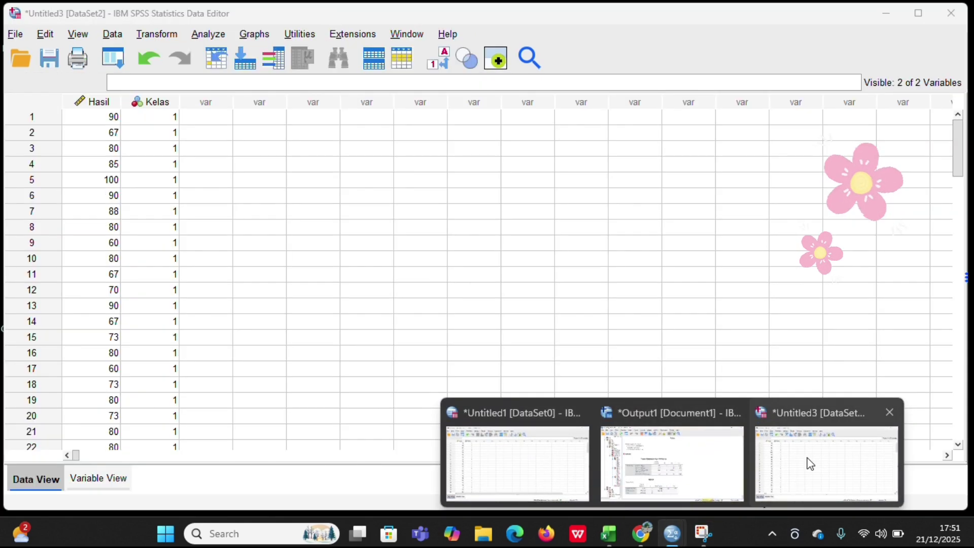
{"action": "left_click", "coordinate": [807, 461]}
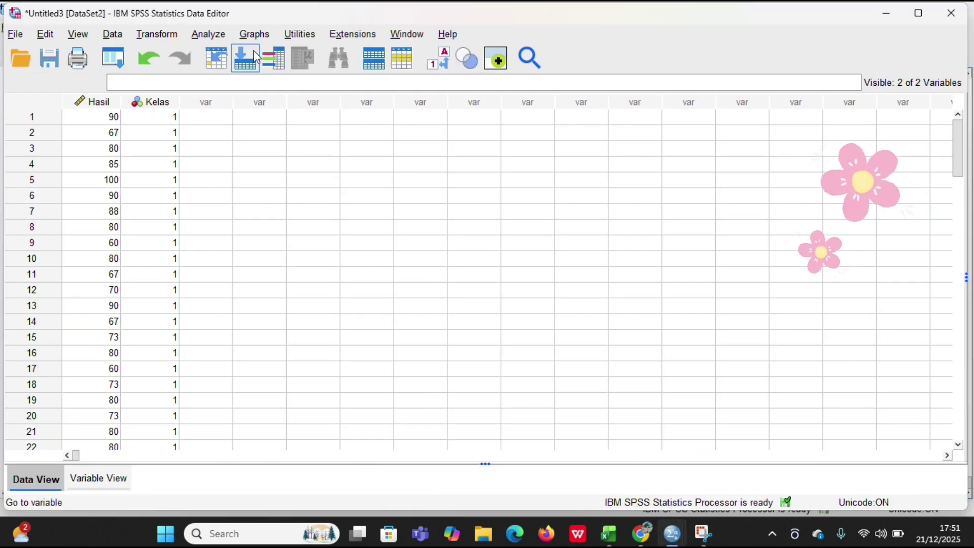
{"action": "left_click", "coordinate": [210, 37]}
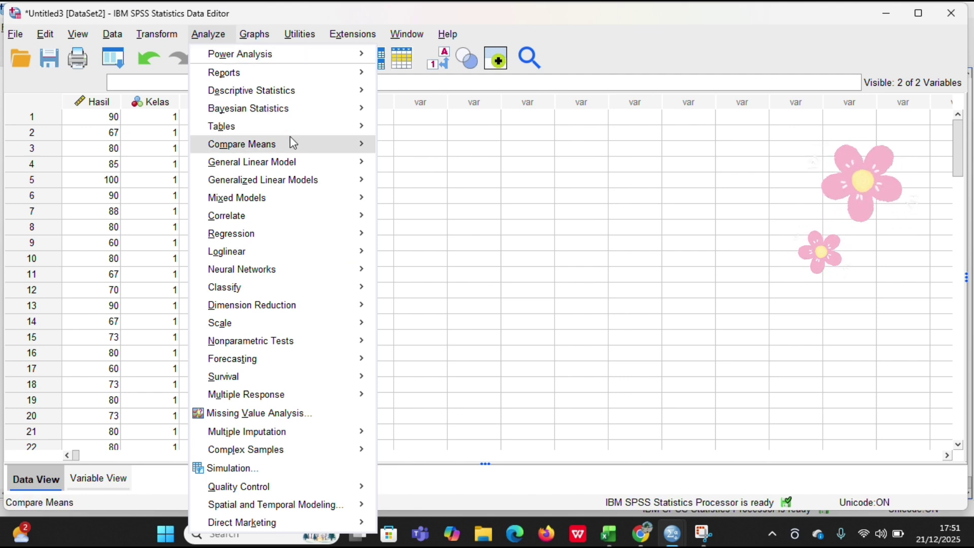
{"action": "mouse_move", "coordinate": [298, 145]}
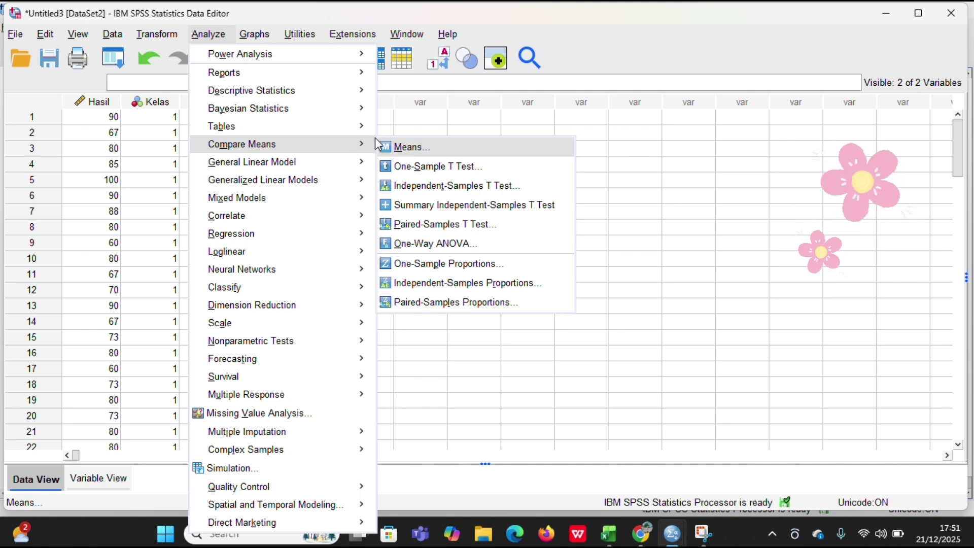
{"action": "left_click", "coordinate": [457, 257]}
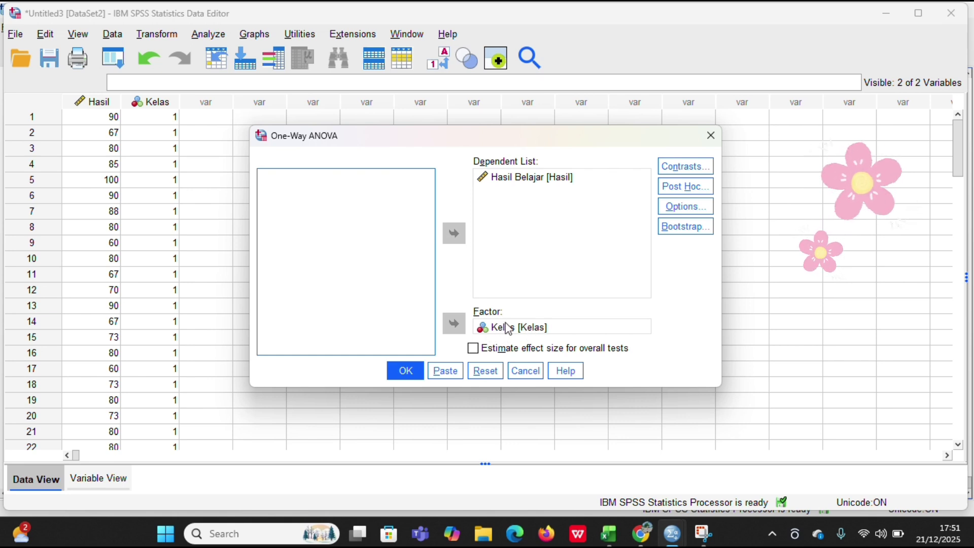
Add the Tukey and Bonferroni post hoc comparisons to the One-Way ANOVA and run it.
{"action": "left_click", "coordinate": [683, 185]}
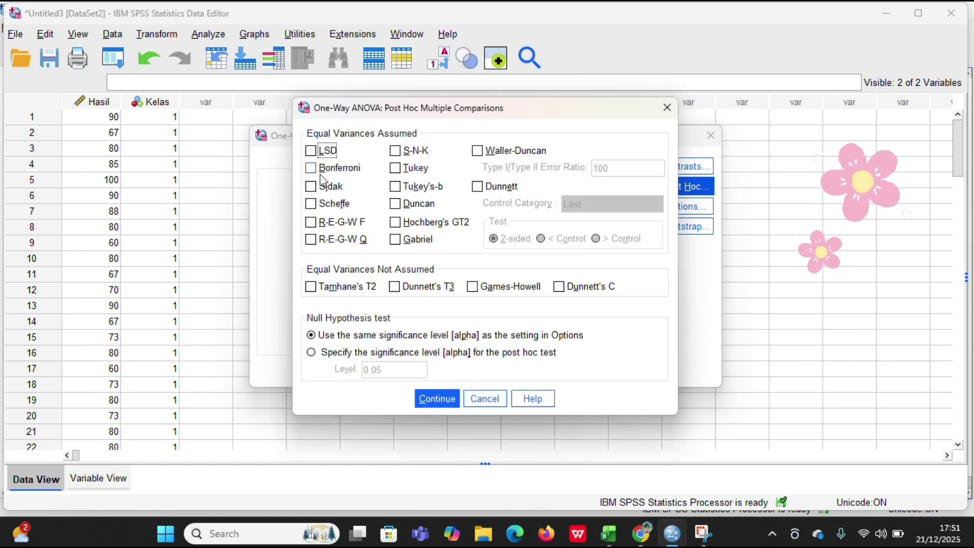
{"action": "left_click", "coordinate": [401, 171]}
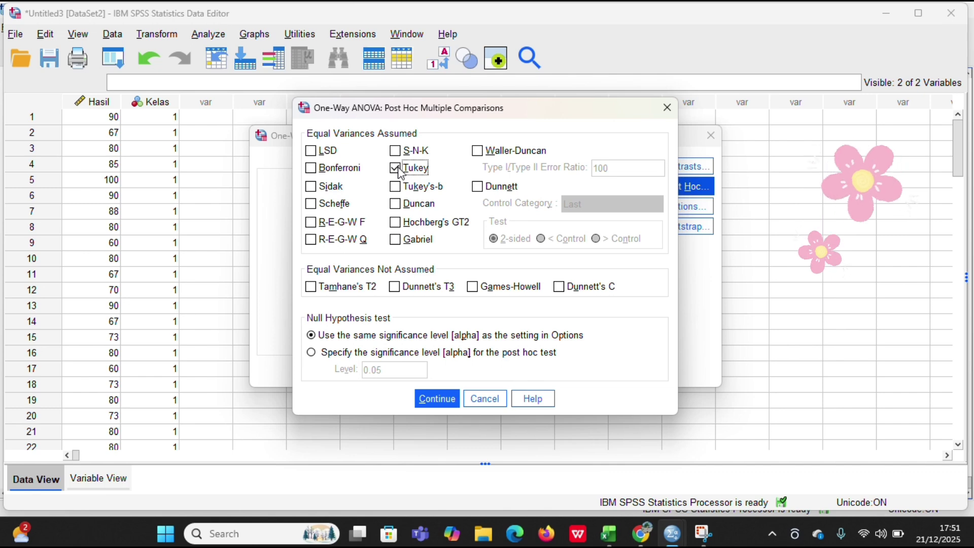
{"action": "left_click", "coordinate": [314, 176]}
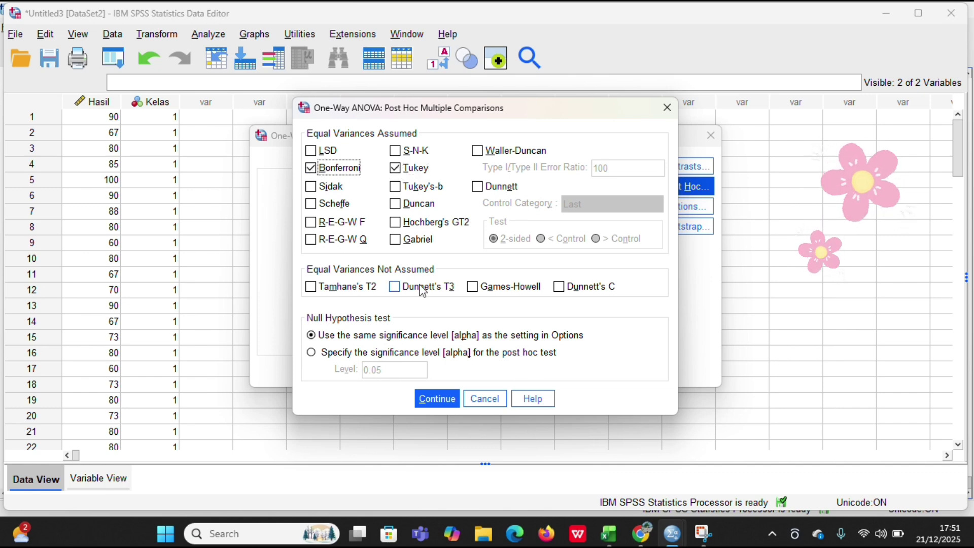
{"action": "left_click", "coordinate": [436, 396]}
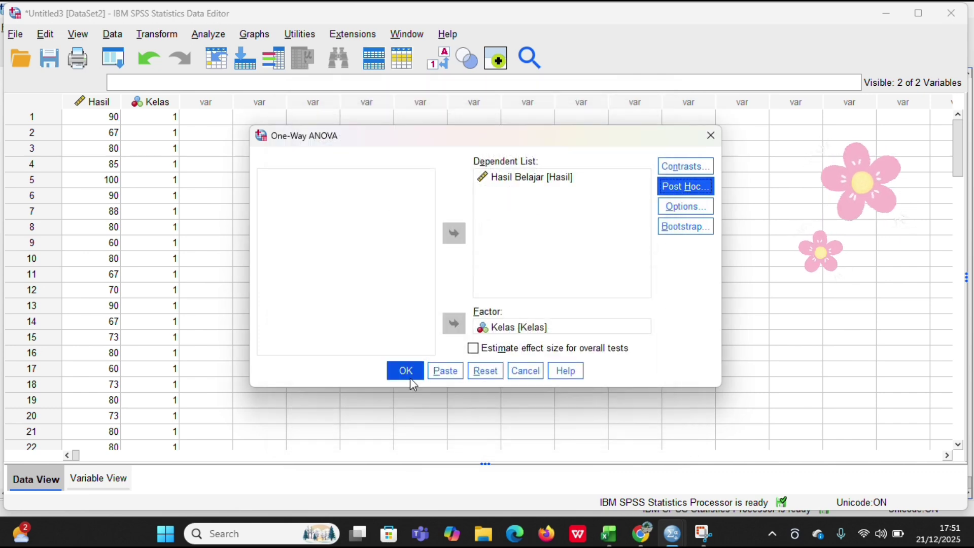
{"action": "left_click", "coordinate": [410, 379]}
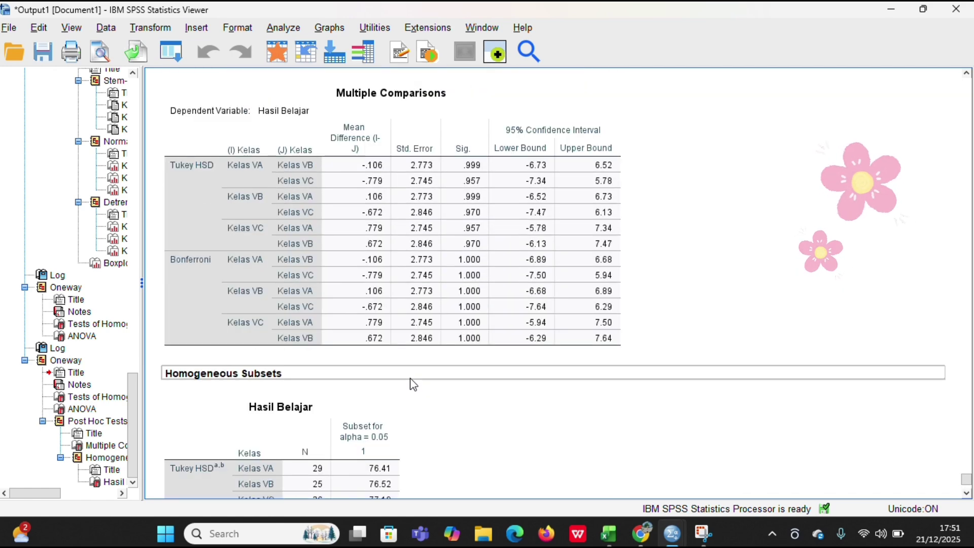
Examine the Tukey HSD and Bonferroni significance values in the Multiple Comparisons table and the Homogeneous Subsets table for Hasil Belajar.
{"action": "left_click", "coordinate": [398, 197]}
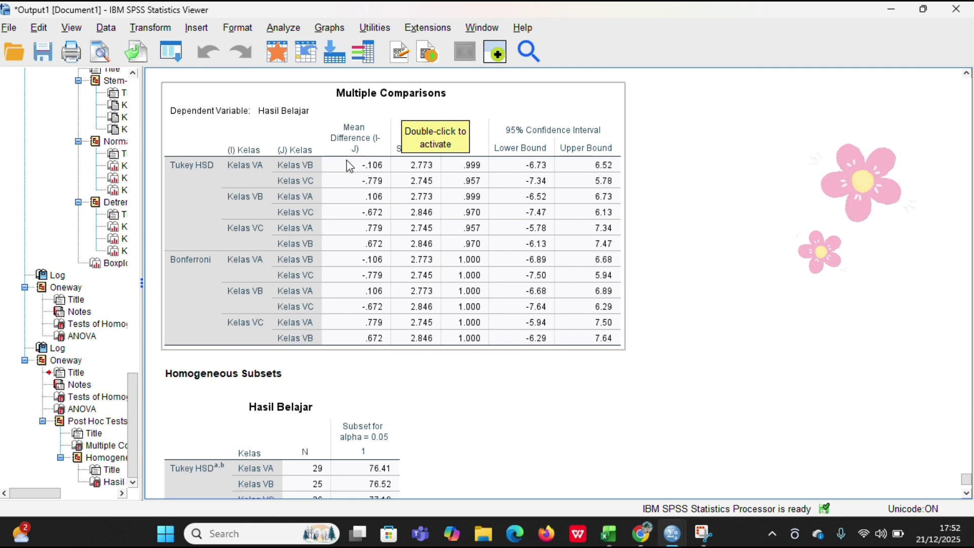
{"action": "left_click", "coordinate": [659, 167]}
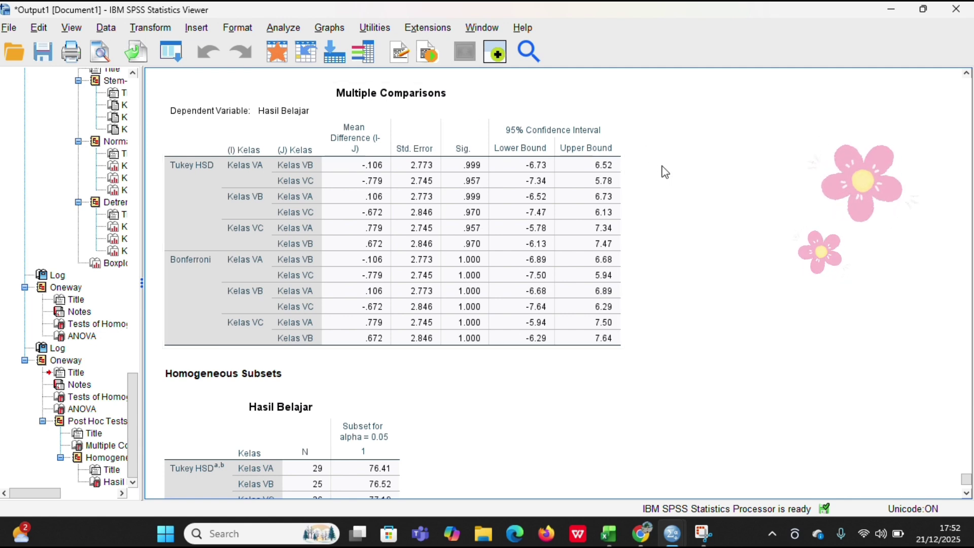
{"action": "left_click", "coordinate": [380, 136]}
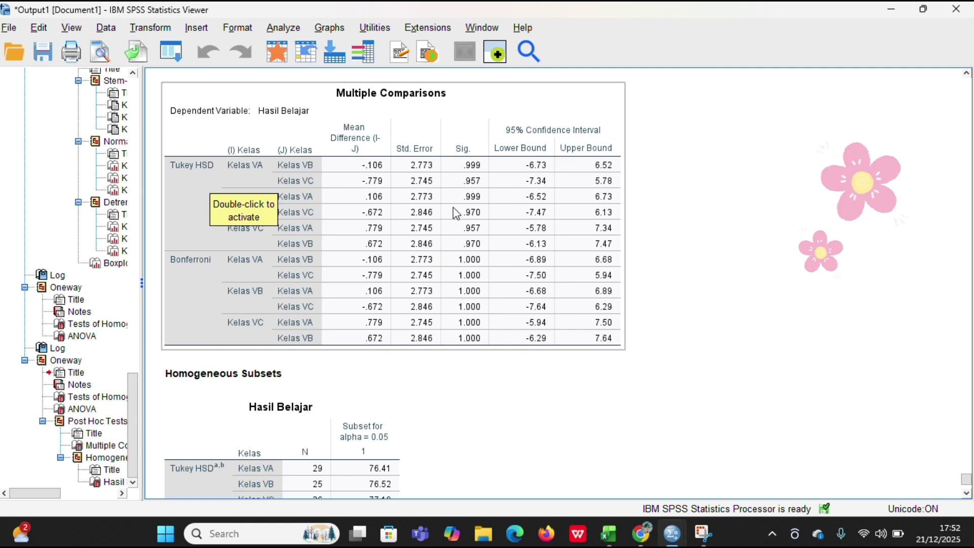
{"action": "left_click", "coordinate": [685, 208]}
{"action": "left_click", "coordinate": [567, 180]}
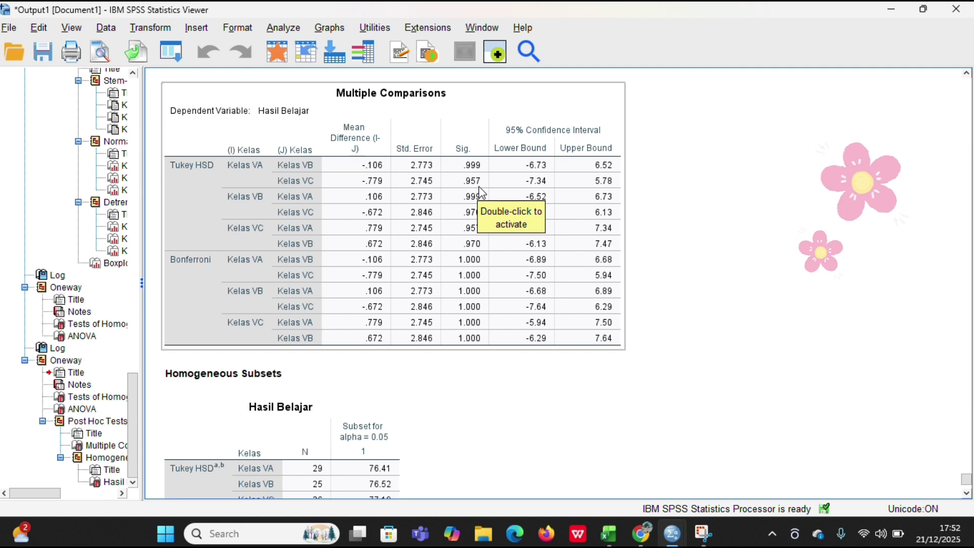
{"action": "left_click", "coordinate": [677, 202]}
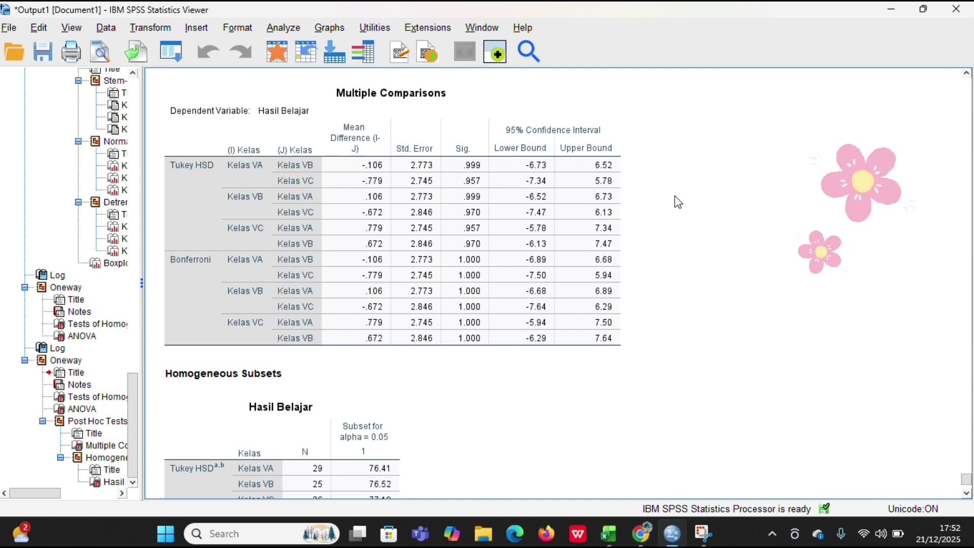
{"action": "left_click", "coordinate": [465, 273]}
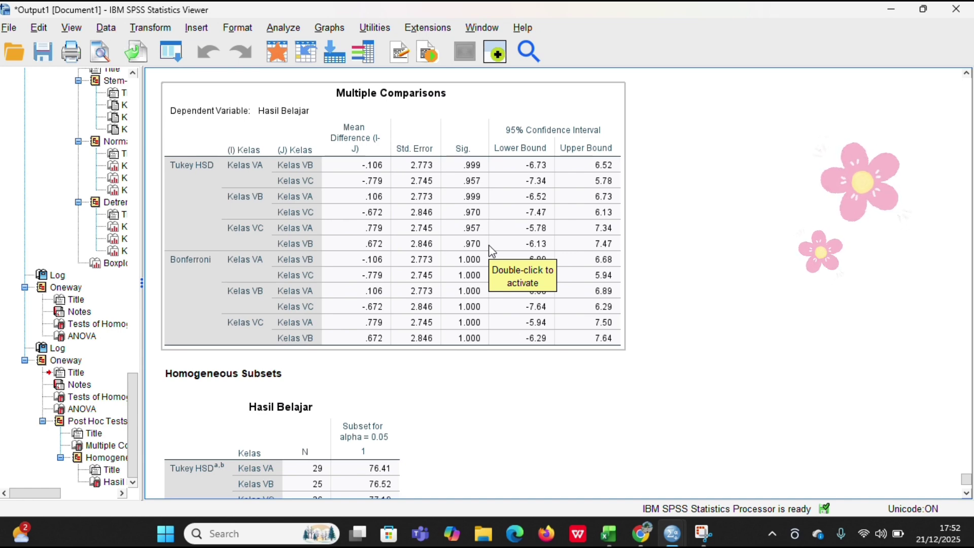
{"action": "left_click", "coordinate": [455, 407]}
{"action": "scroll", "coordinate": [634, 368], "scroll_direction": "down", "scroll_amount": 3}
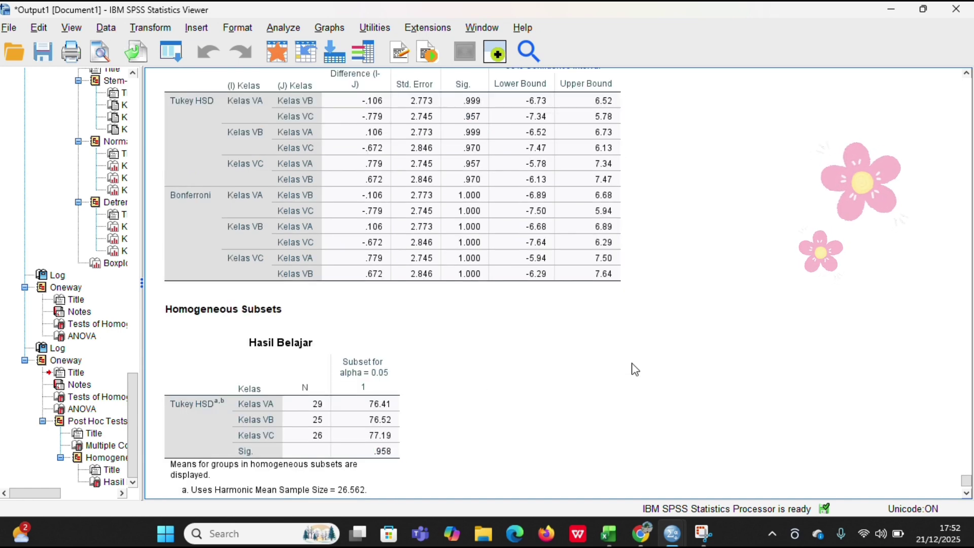
{"action": "scroll", "coordinate": [635, 368], "scroll_direction": "up", "scroll_amount": 2}
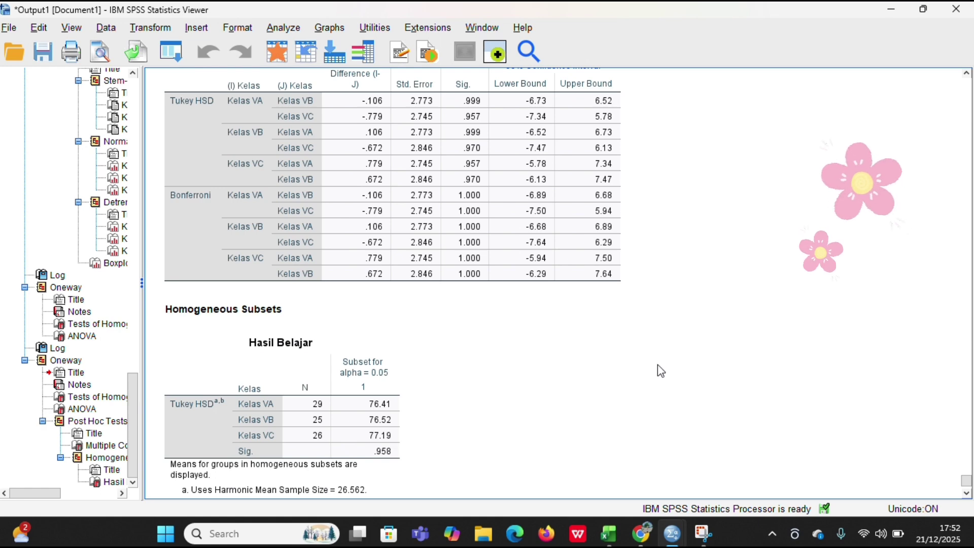
{"action": "scroll", "coordinate": [720, 413], "scroll_direction": "up", "scroll_amount": 4}
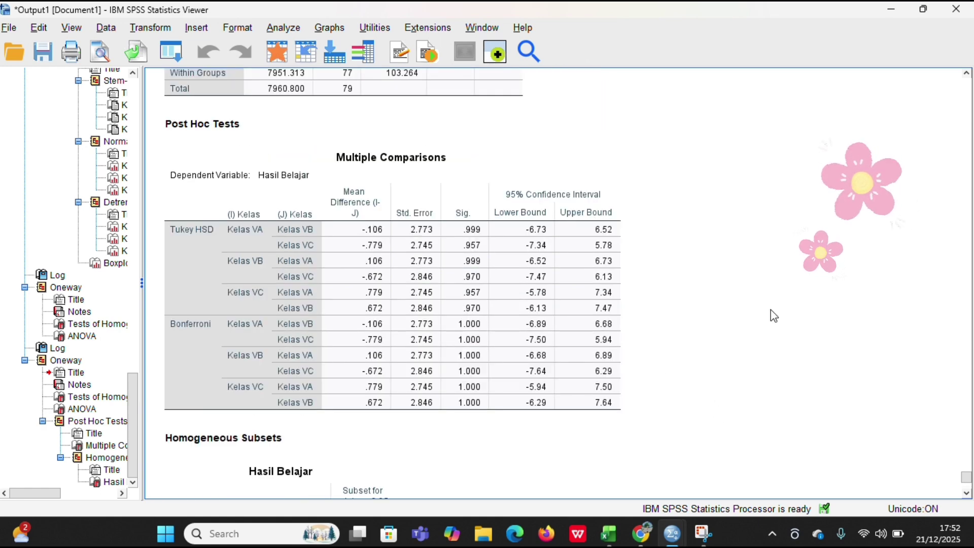